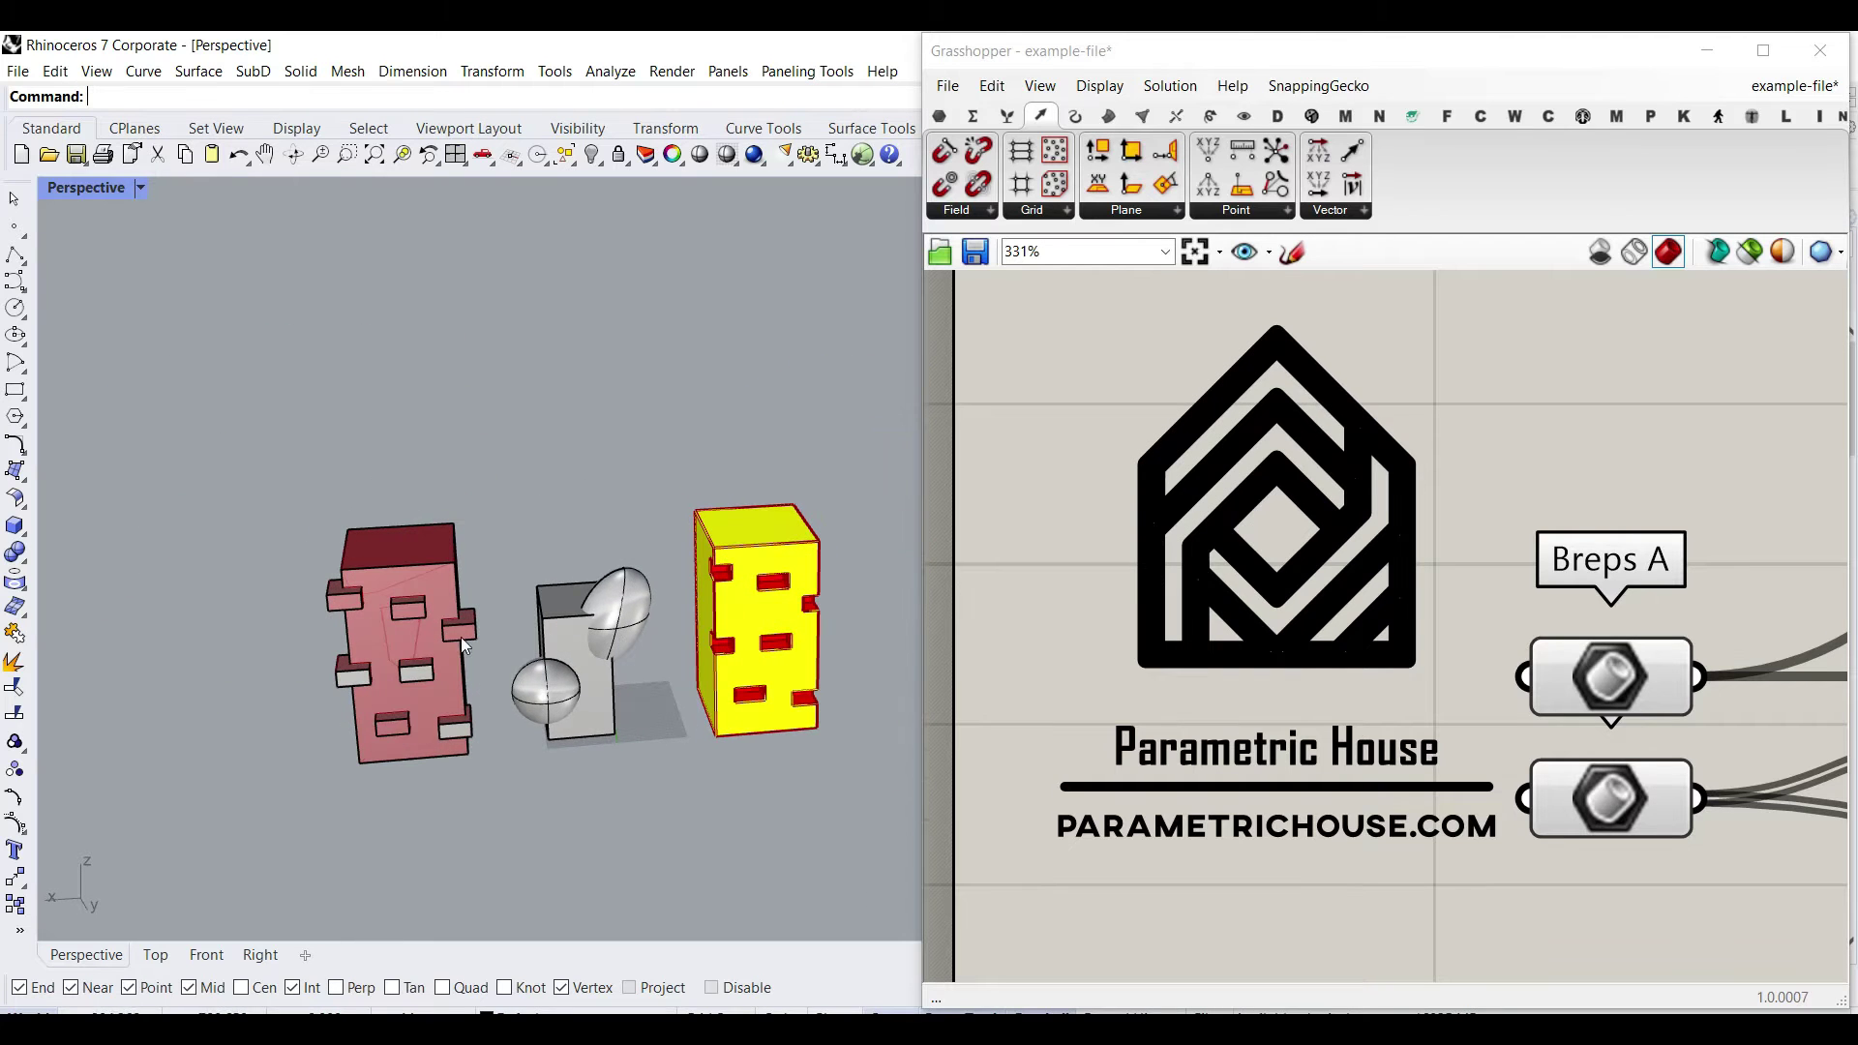
Step: Examine the source box with its protruding blocks and the yellow result carved with red recesses
{"action": "scroll", "coordinate": [399, 661], "scroll_direction": "up", "scroll_amount": 5}
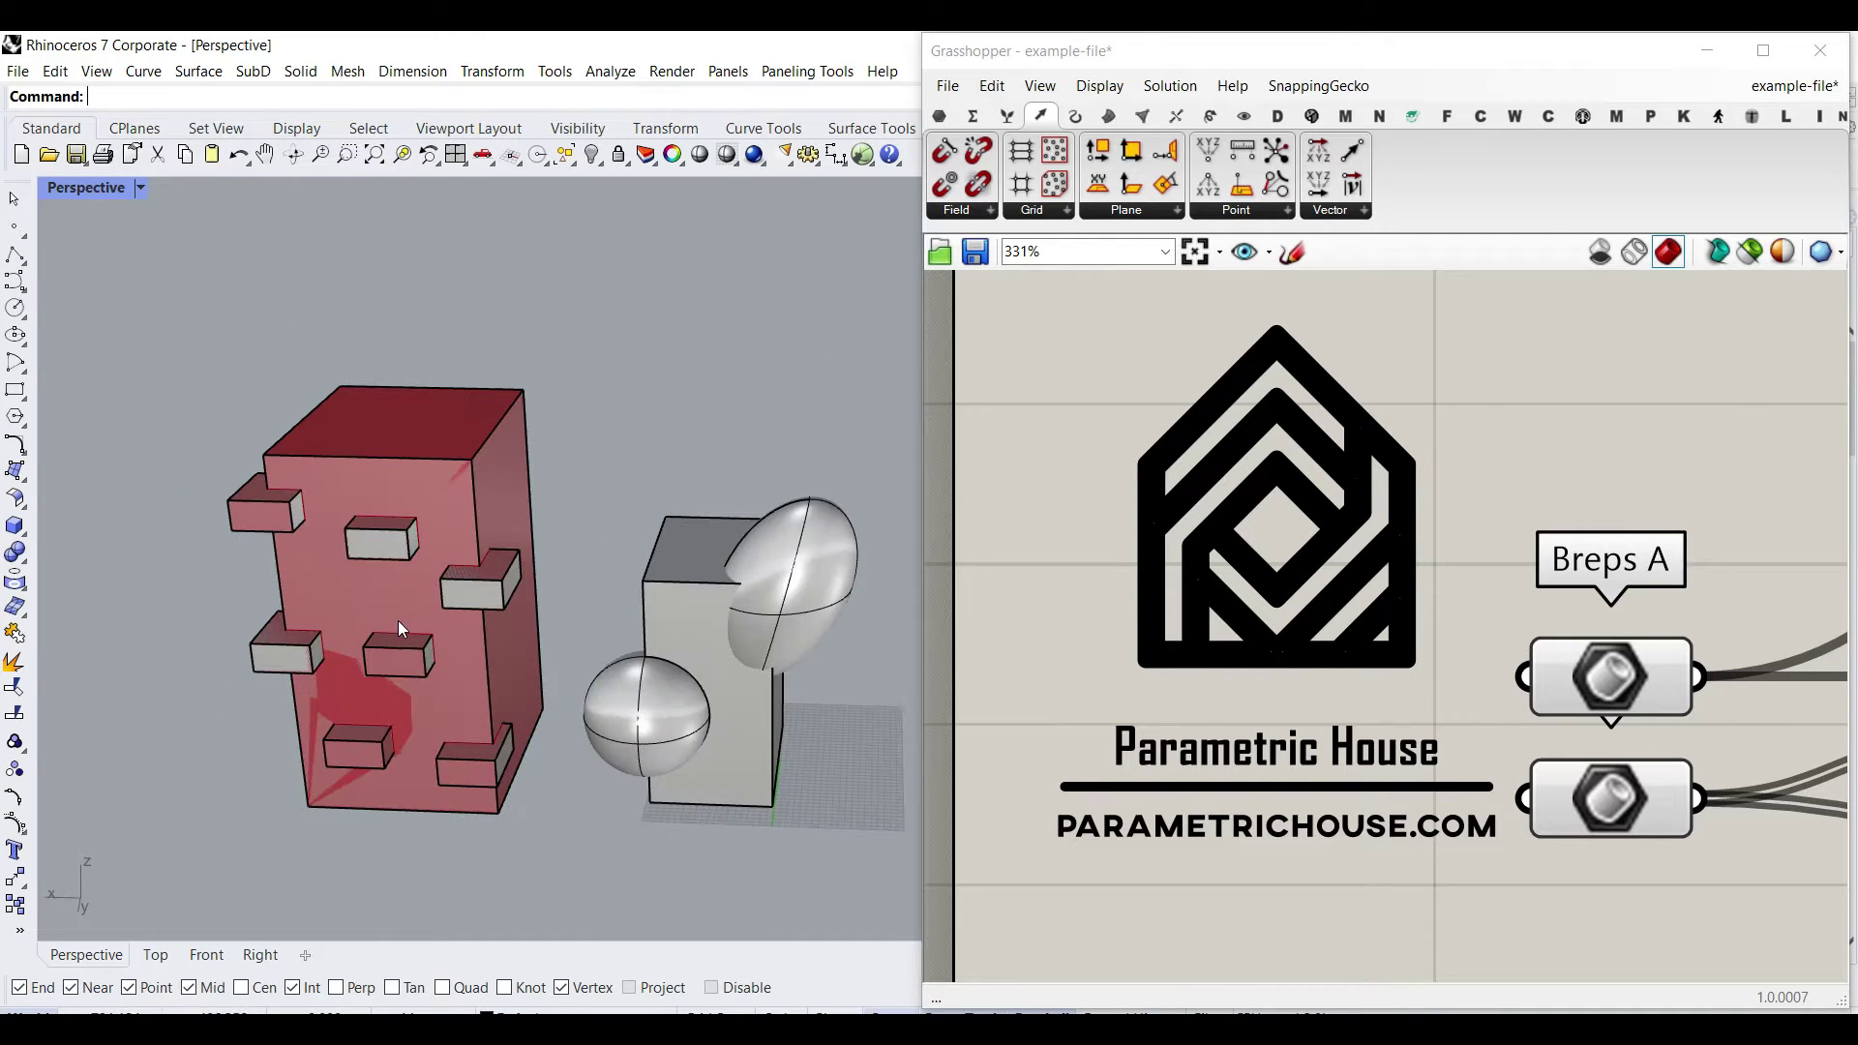
{"action": "scroll", "coordinate": [397, 576], "scroll_direction": "up", "scroll_amount": 2}
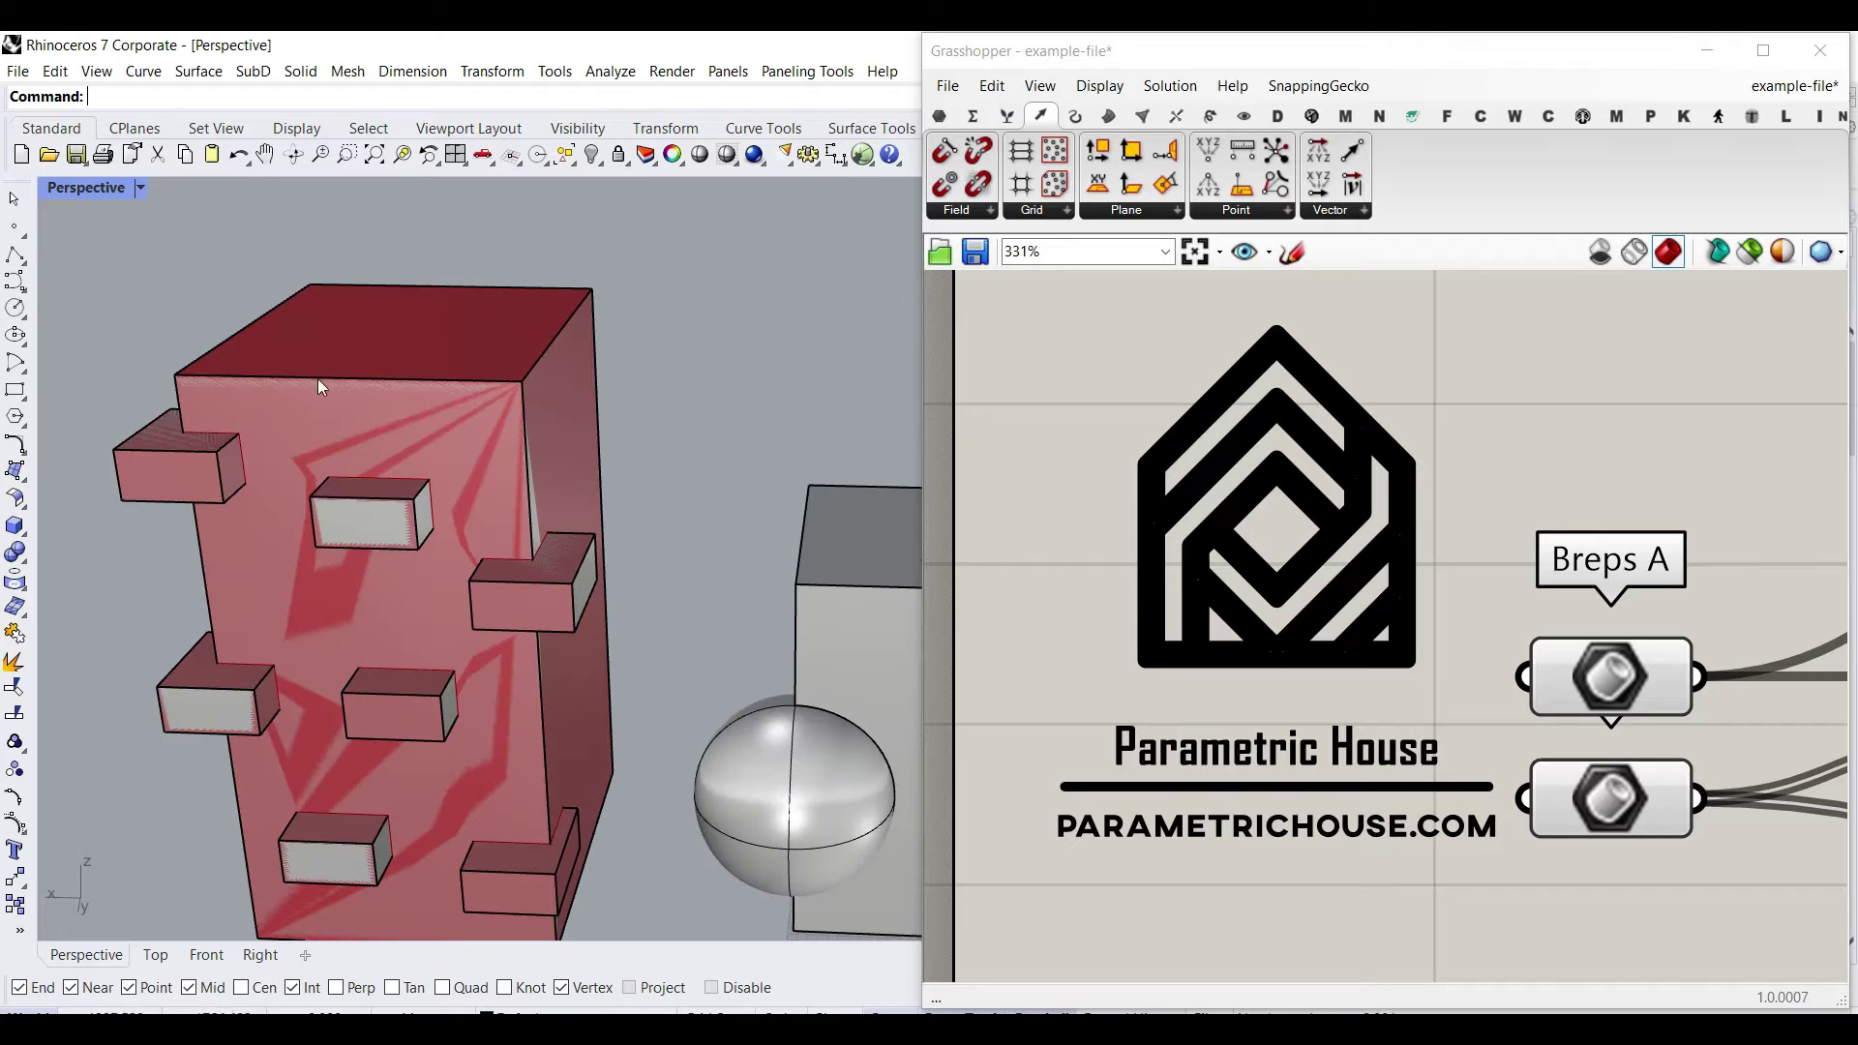
{"action": "left_click", "coordinate": [438, 455]}
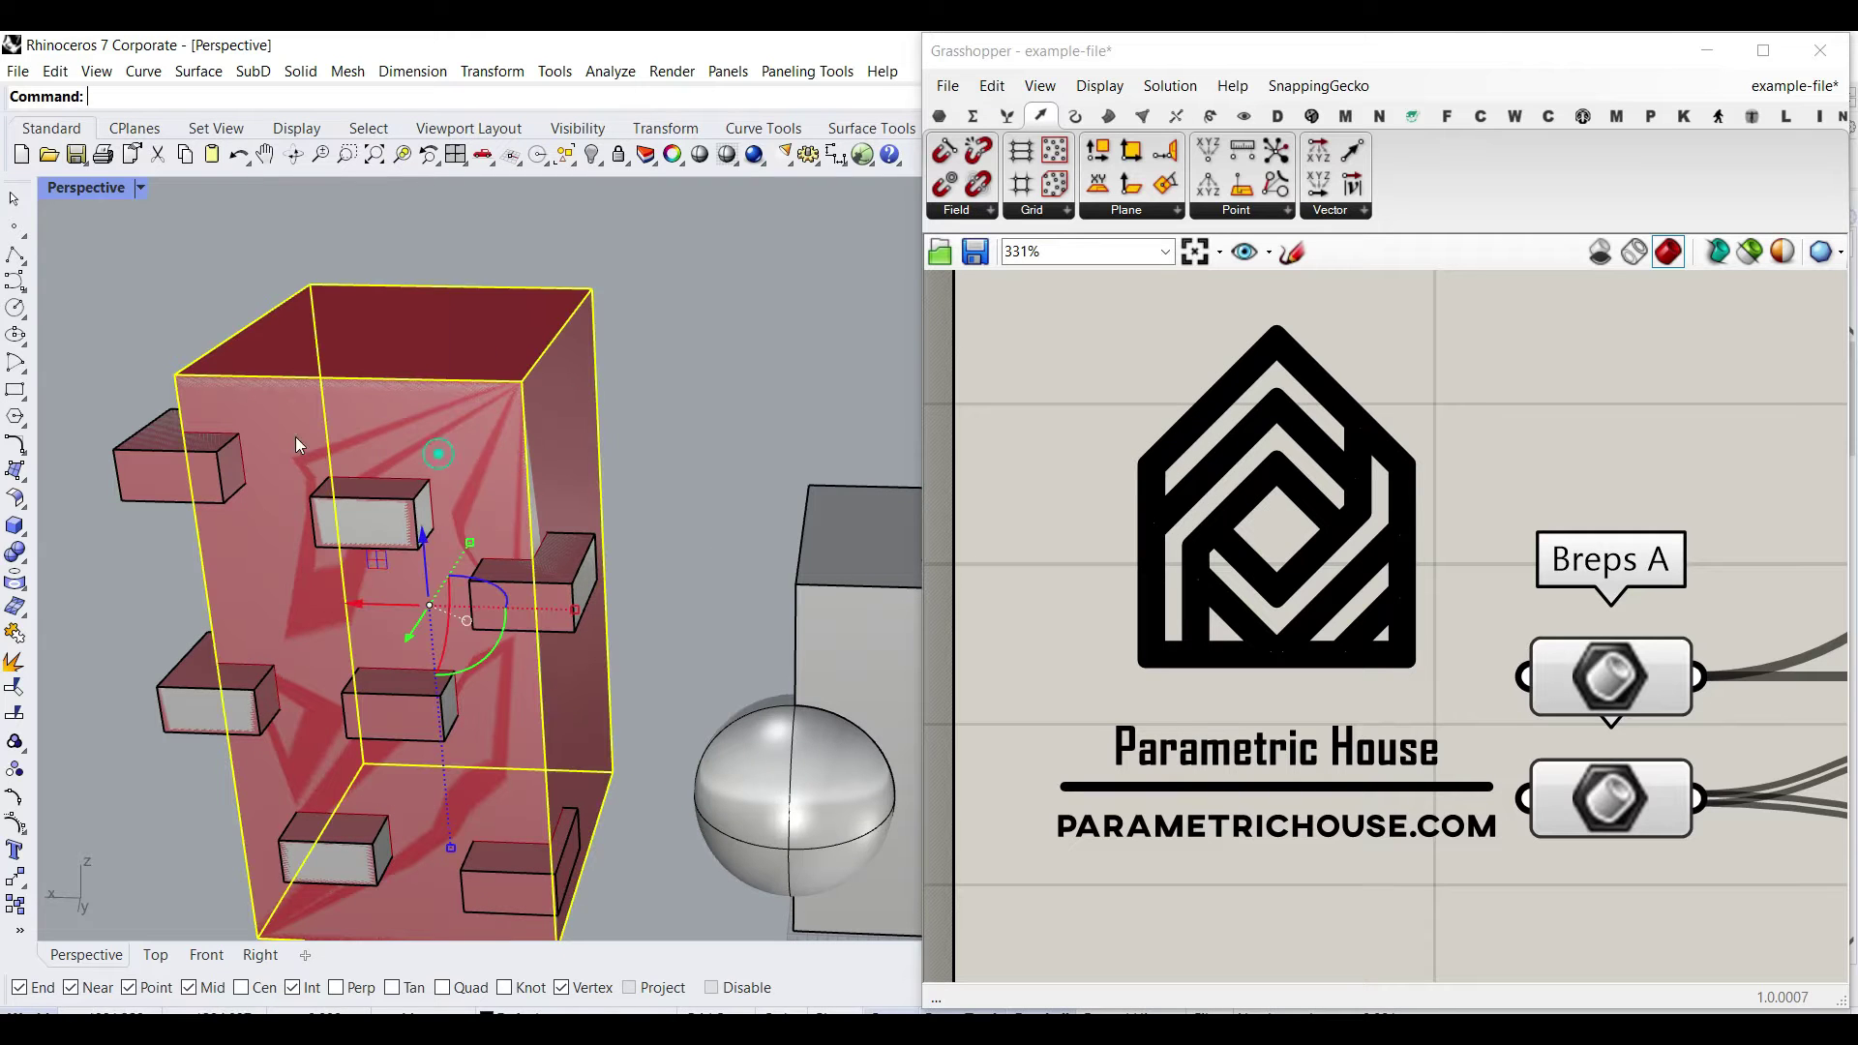
{"action": "scroll", "coordinate": [292, 713], "scroll_direction": "down", "scroll_amount": 3}
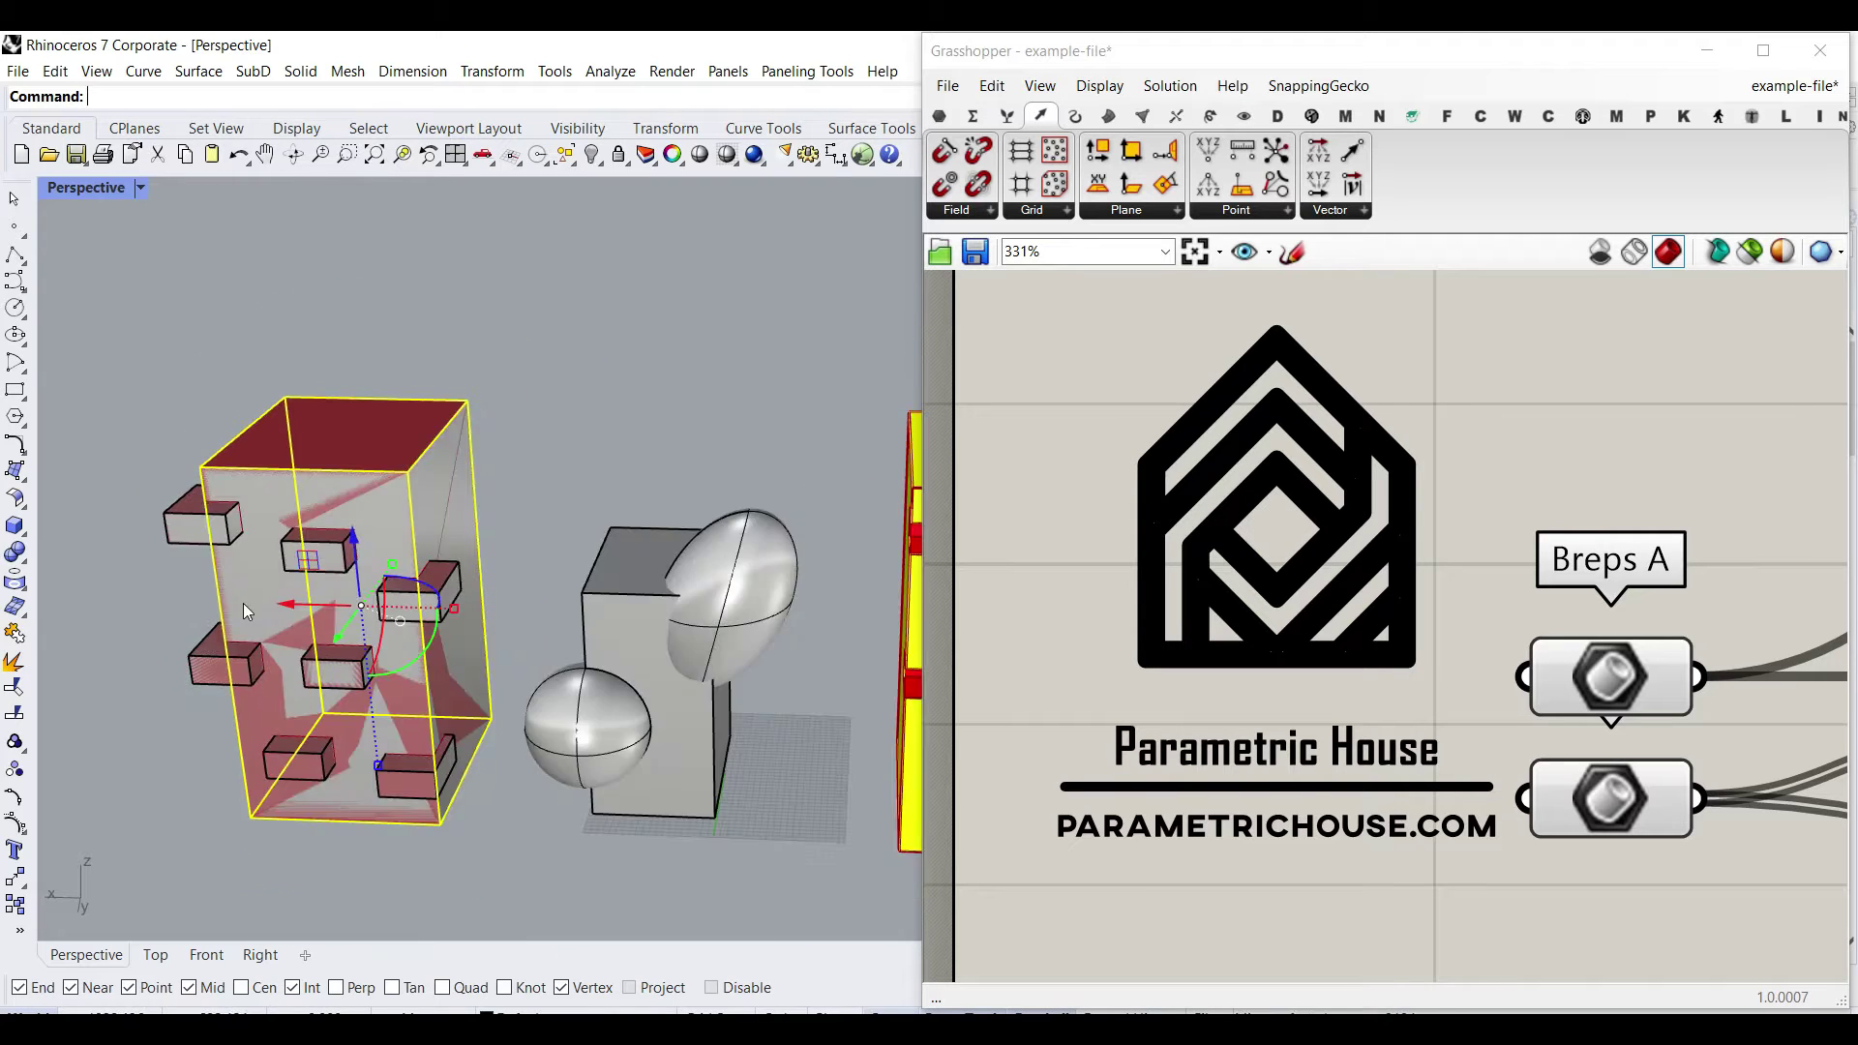
{"action": "scroll", "coordinate": [337, 660], "scroll_direction": "up", "scroll_amount": 1}
{"action": "scroll", "coordinate": [264, 537], "scroll_direction": "down", "scroll_amount": 3}
{"action": "scroll", "coordinate": [710, 555], "scroll_direction": "up", "scroll_amount": 5}
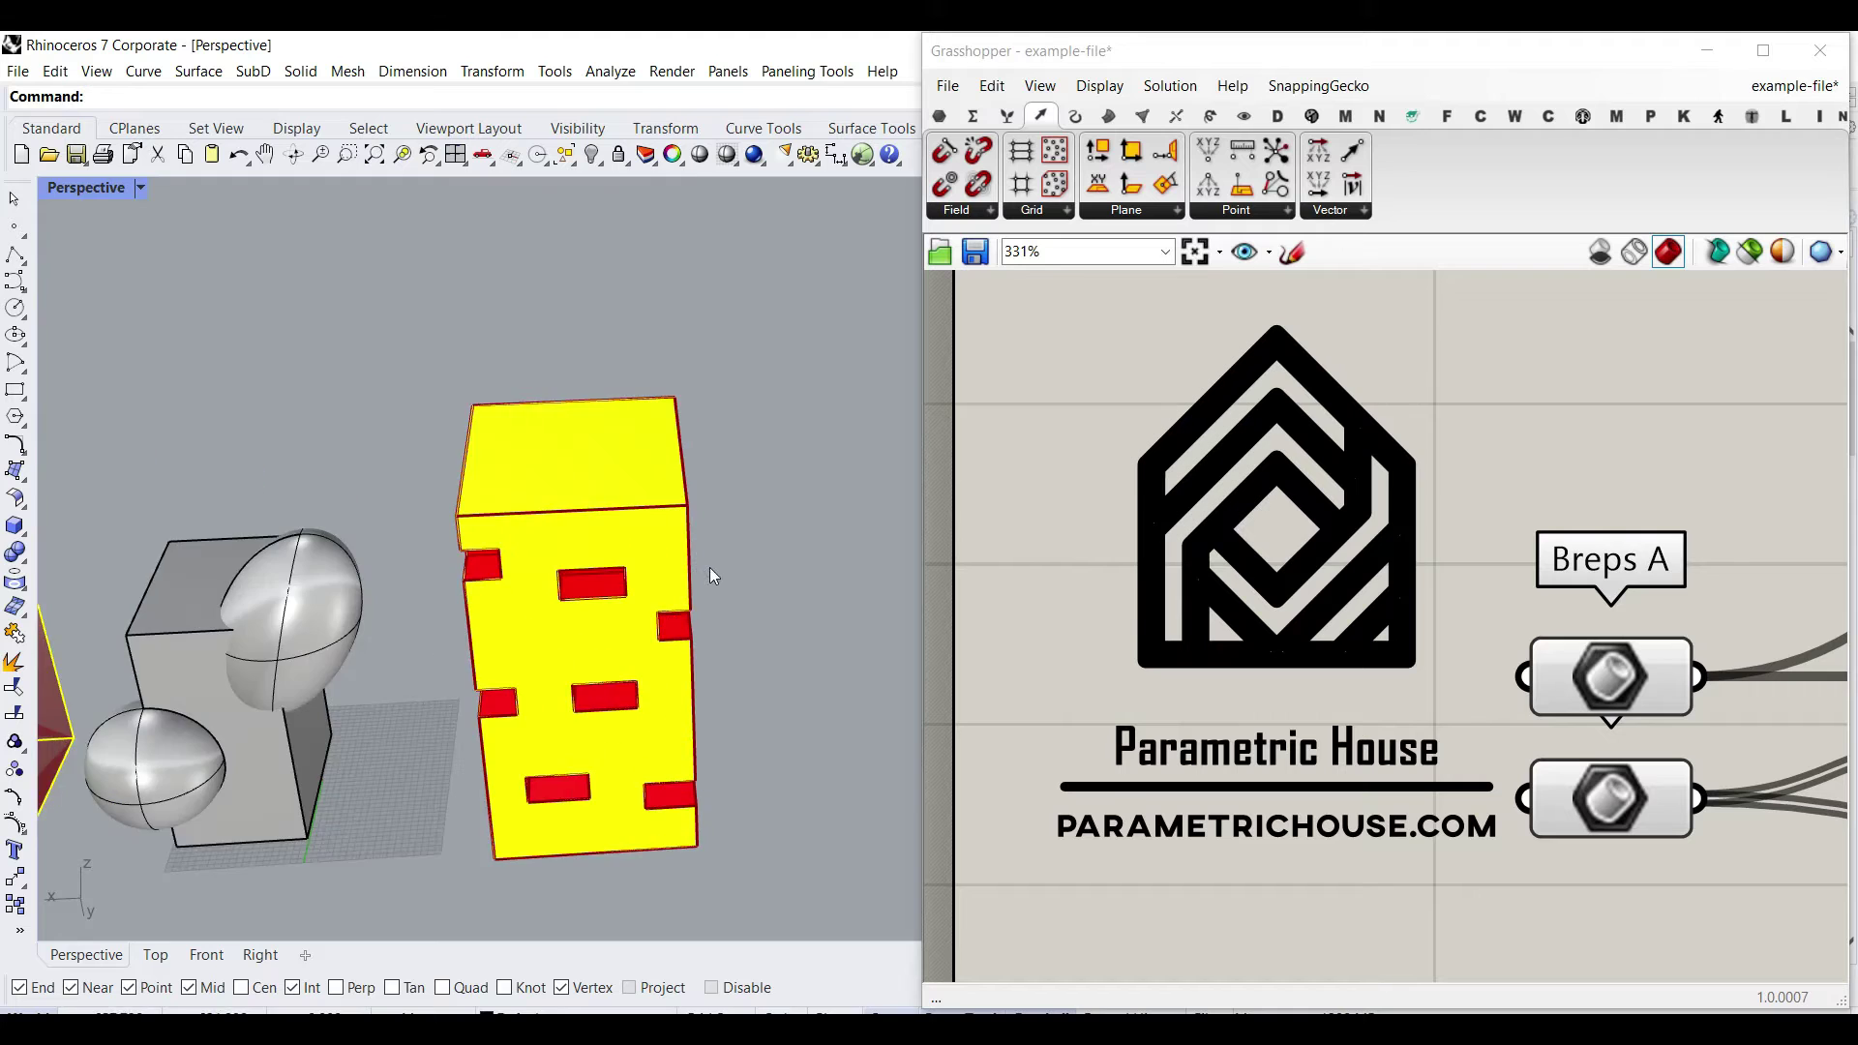
{"action": "scroll", "coordinate": [630, 506], "scroll_direction": "down", "scroll_amount": 2}
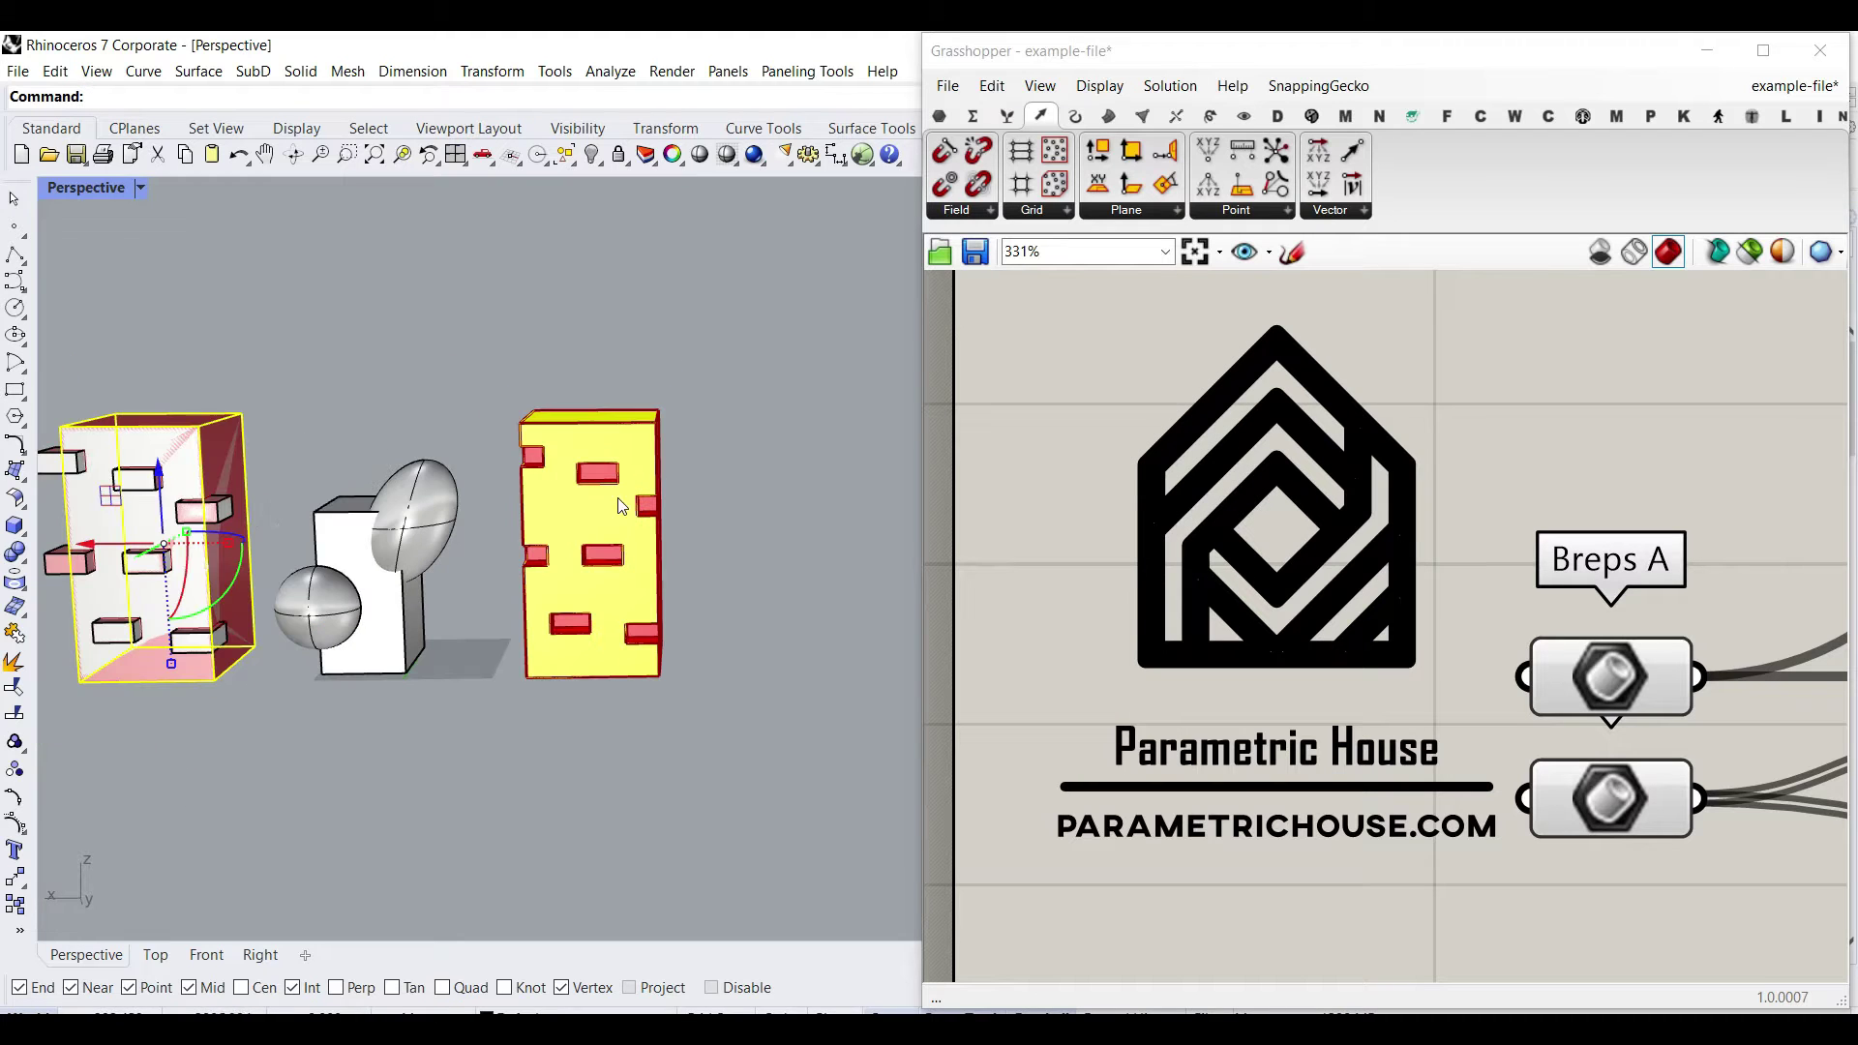
{"action": "scroll", "coordinate": [584, 485], "scroll_direction": "up", "scroll_amount": 3}
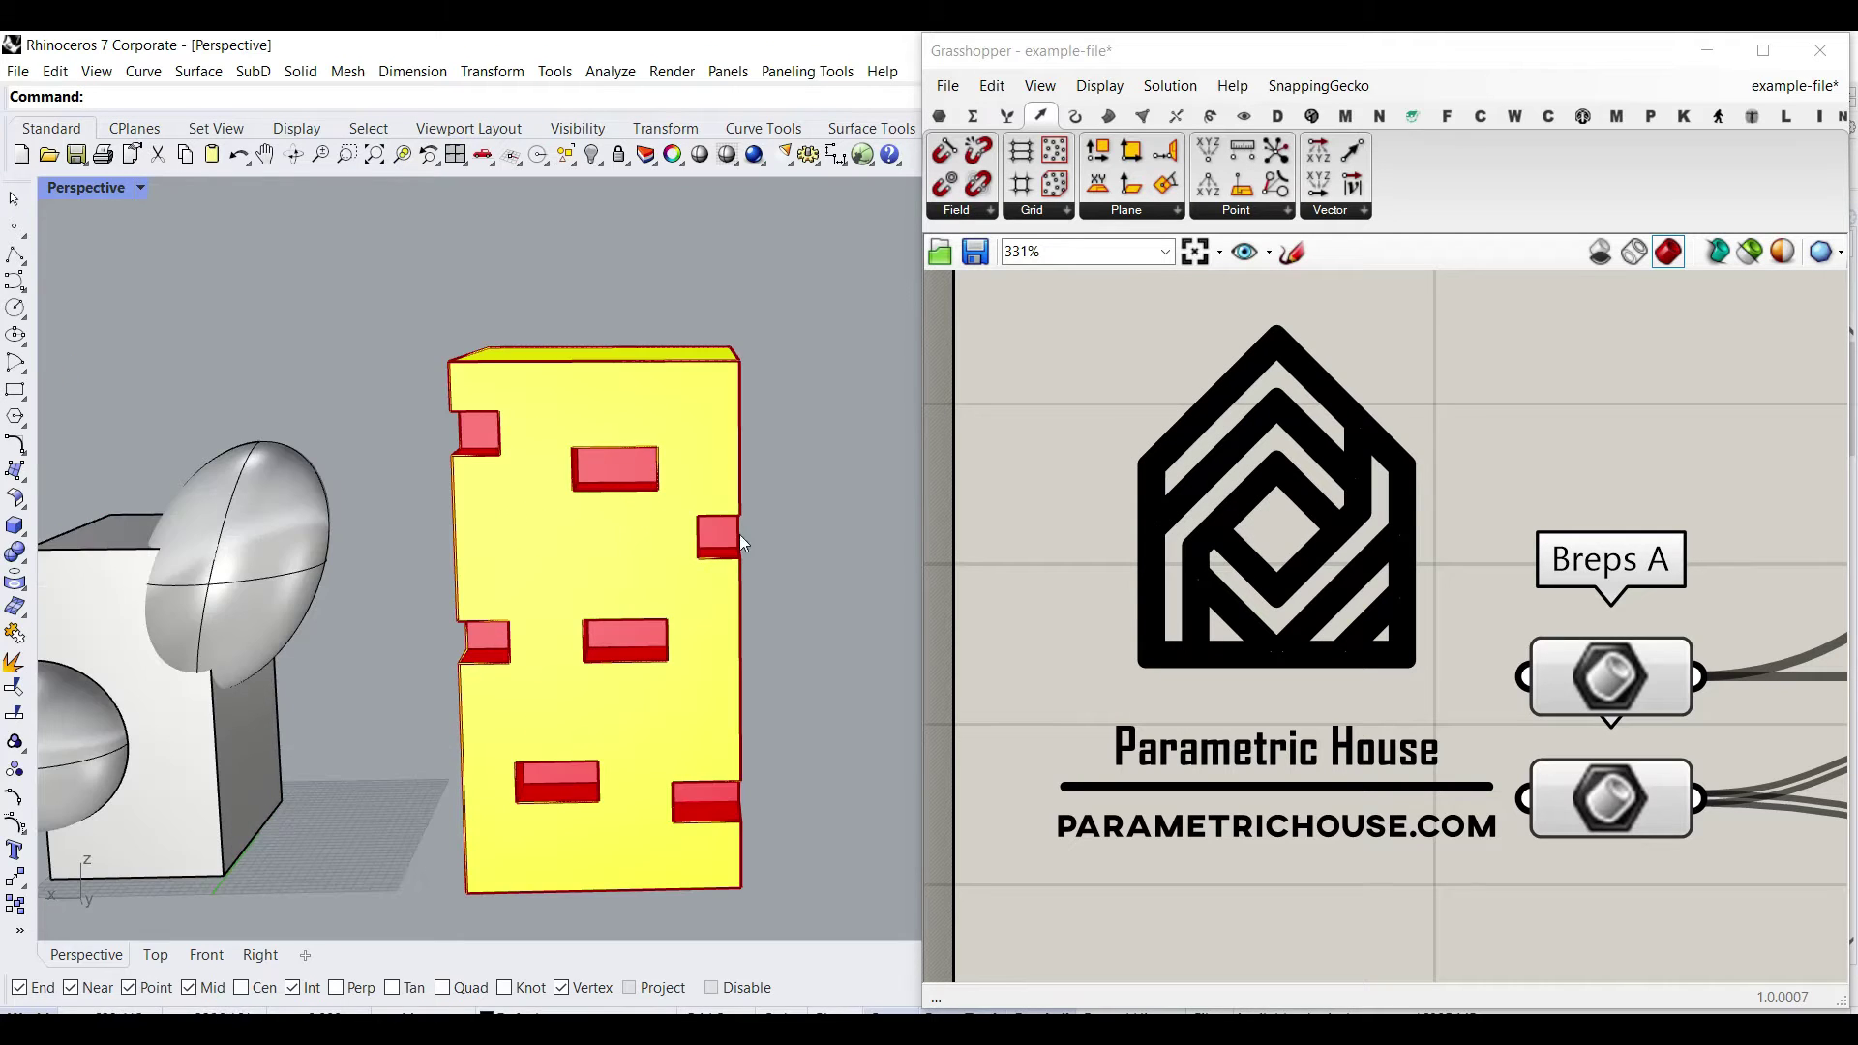
{"action": "right_click_drag", "start_coordinate": [712, 538], "coordinate": [514, 555]}
{"action": "scroll", "coordinate": [514, 555], "scroll_direction": "up", "scroll_amount": 6}
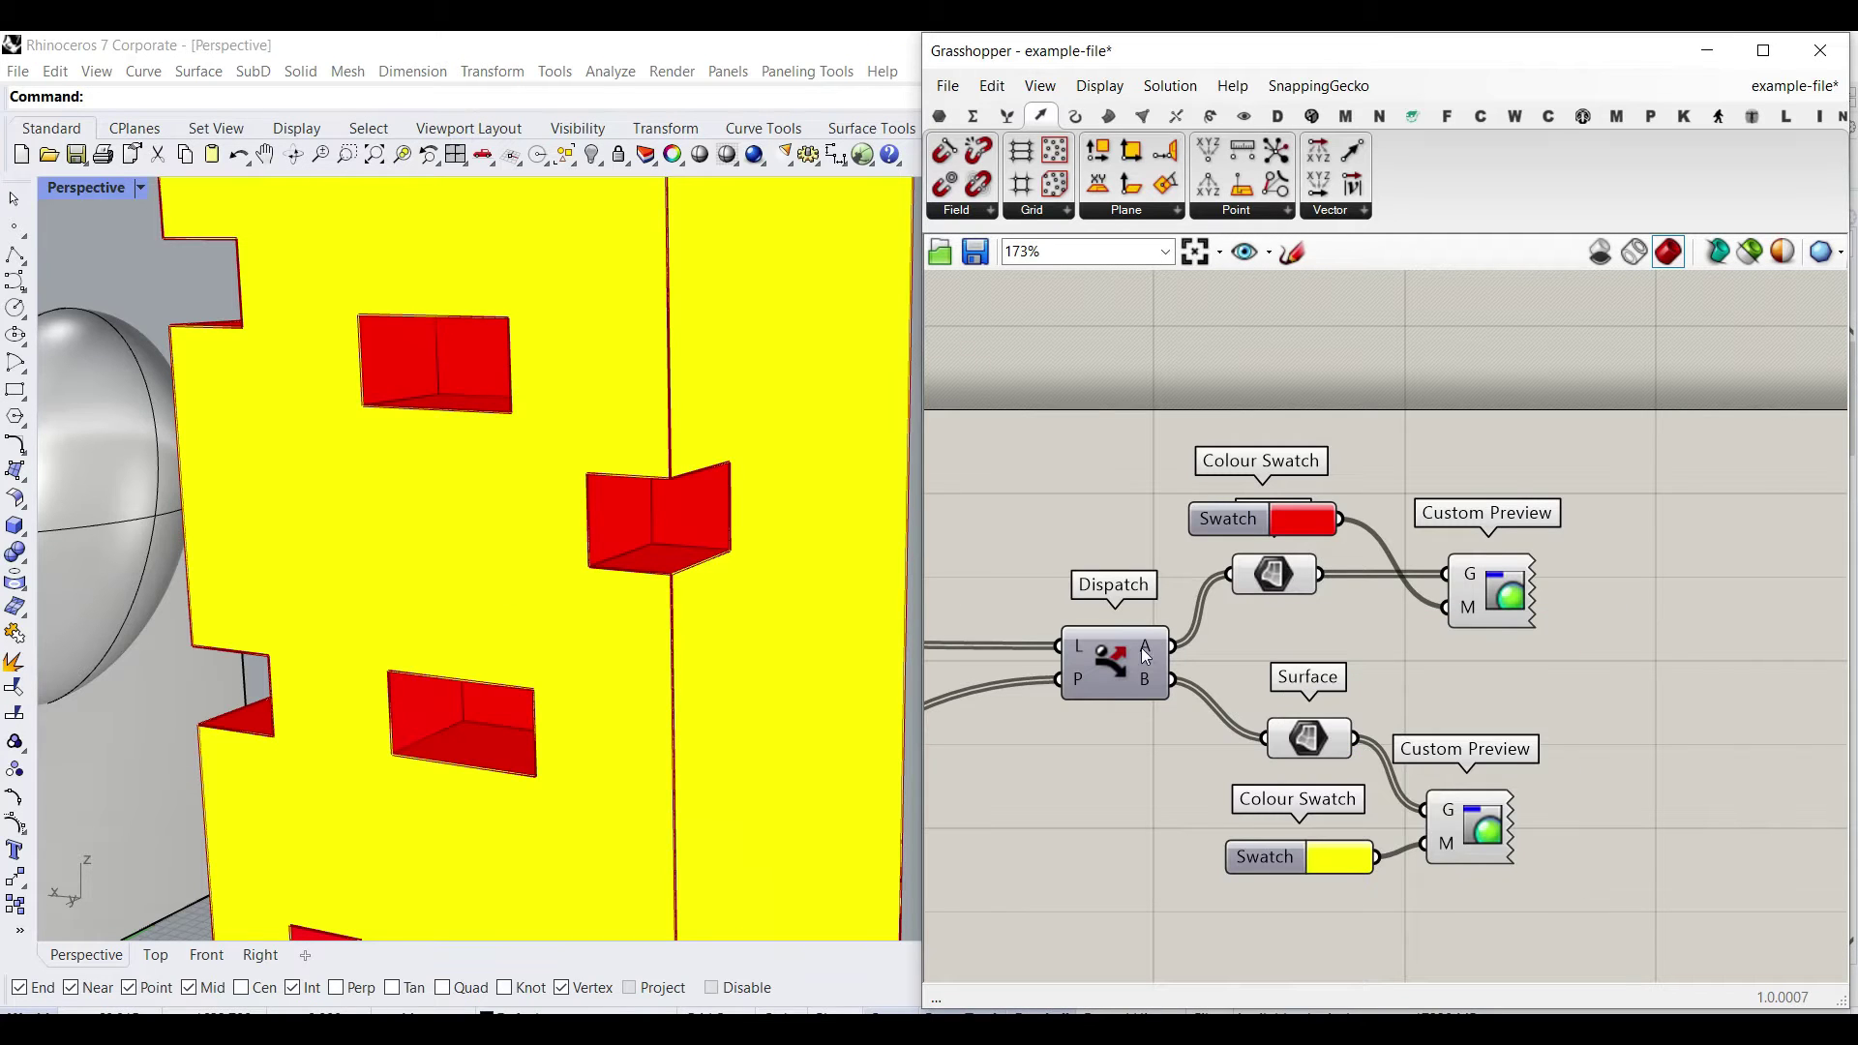
Step: Bake the red recess surfaces from the Dispatch A output, then bake the yellow body surfaces to Layer 02
{"action": "right_click", "coordinate": [1288, 572]}
{"action": "left_click", "coordinate": [1327, 629]}
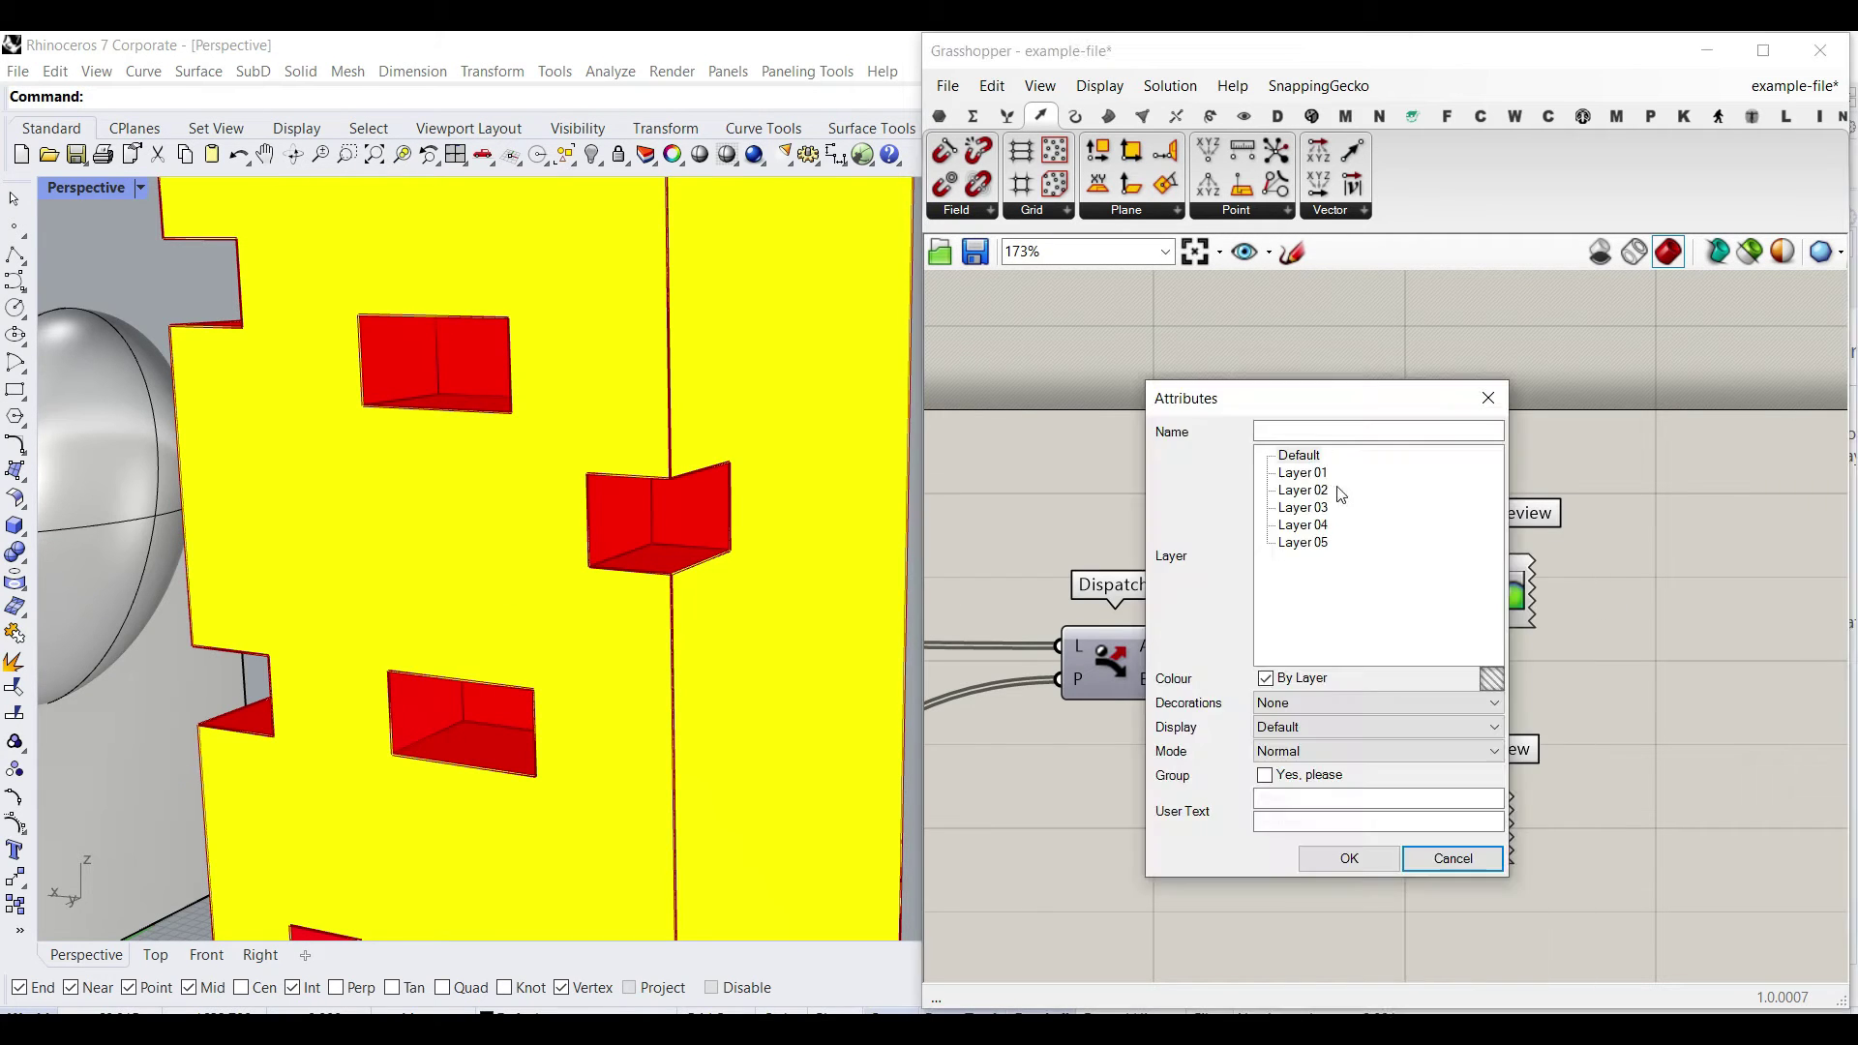
{"action": "left_click", "coordinate": [1320, 487]}
{"action": "left_click", "coordinate": [1331, 860]}
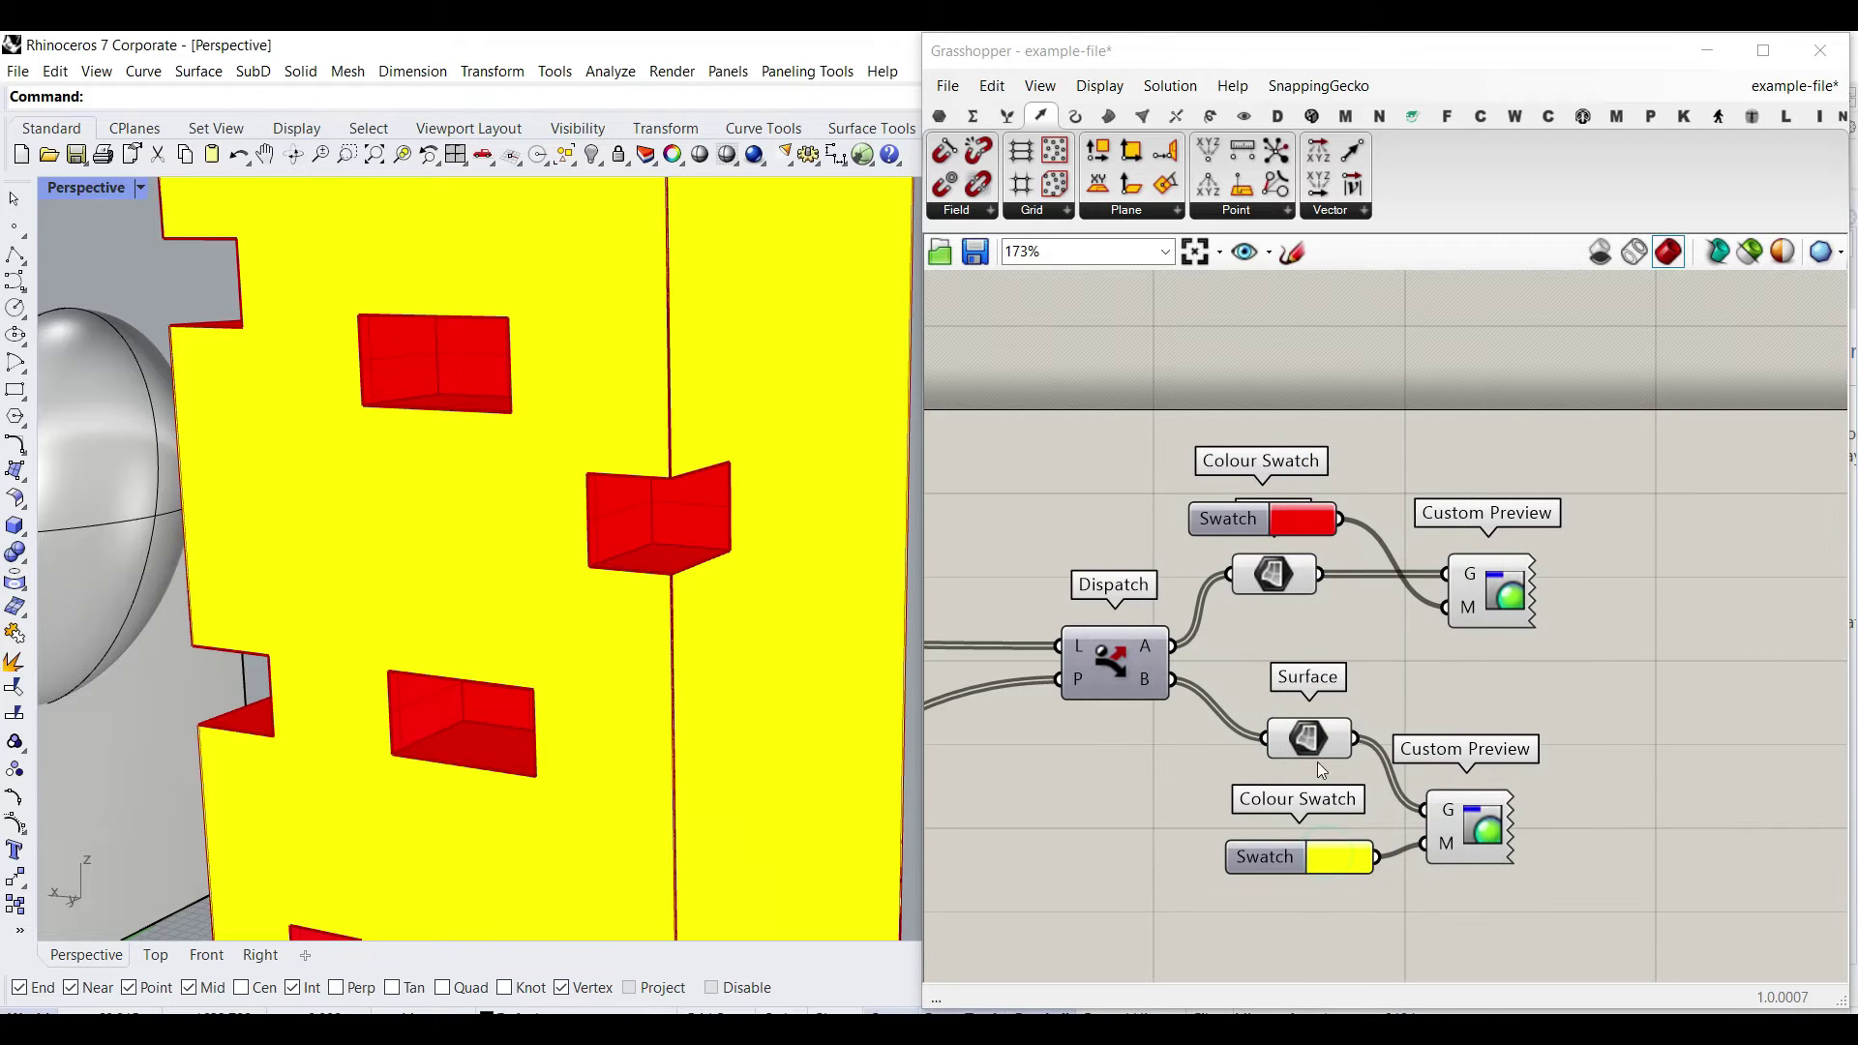
{"action": "right_click", "coordinate": [1302, 557]}
{"action": "left_click", "coordinate": [1341, 636]}
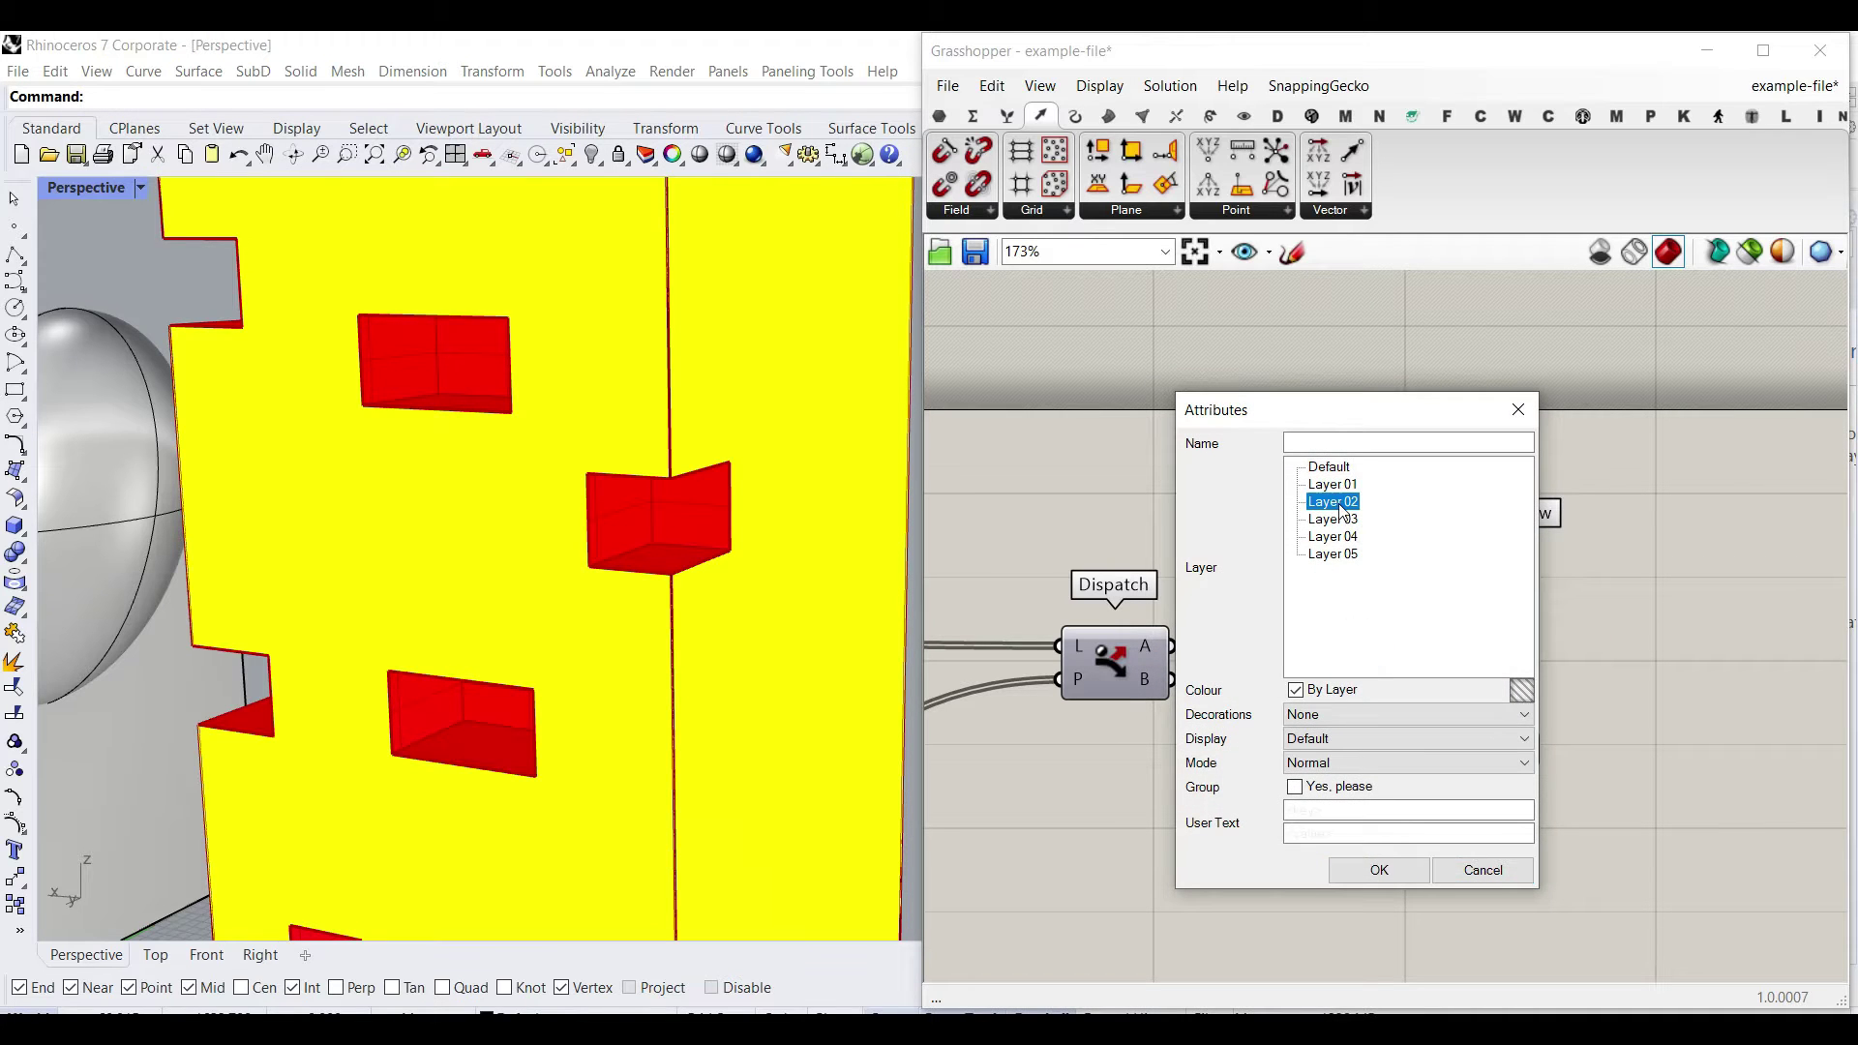
{"action": "left_click", "coordinate": [1366, 869]}
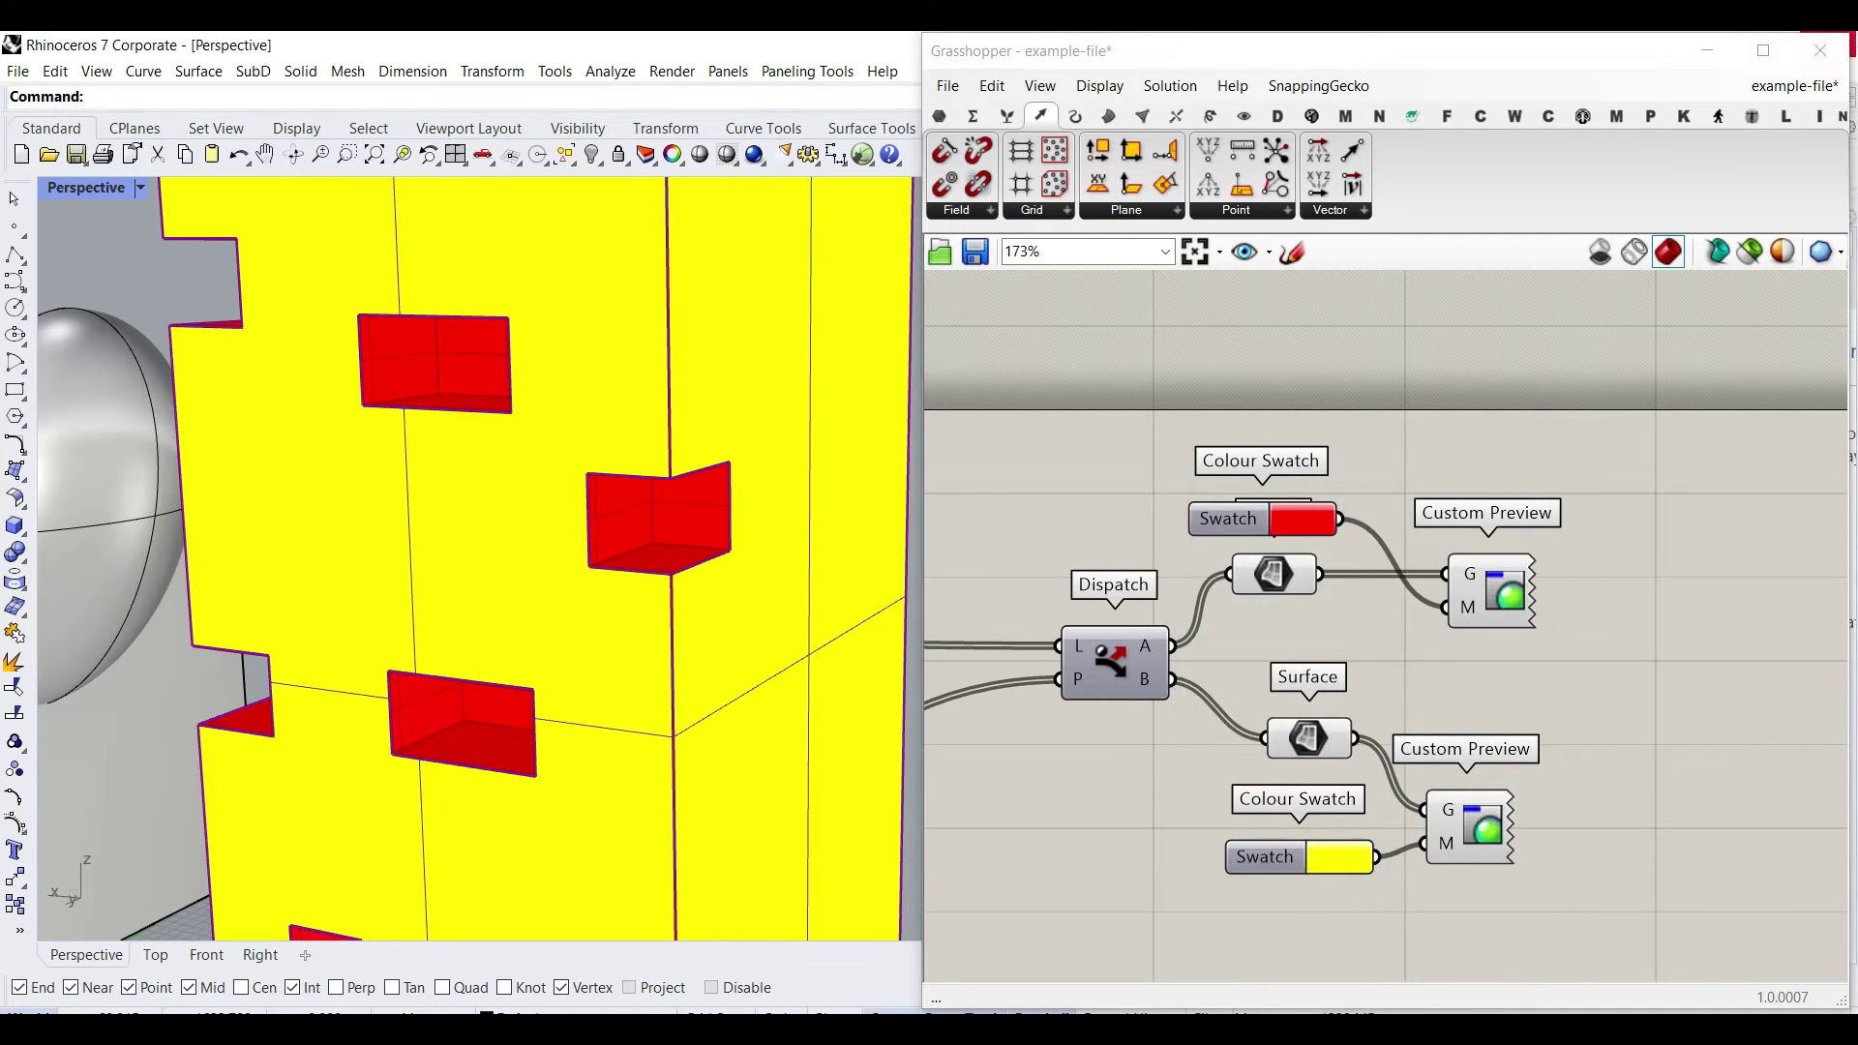
{"action": "left_click", "coordinate": [1820, 50]}
{"action": "scroll", "coordinate": [873, 433], "scroll_direction": "down", "scroll_amount": 6}
{"action": "right_click_drag", "start_coordinate": [828, 547], "coordinate": [919, 556]}
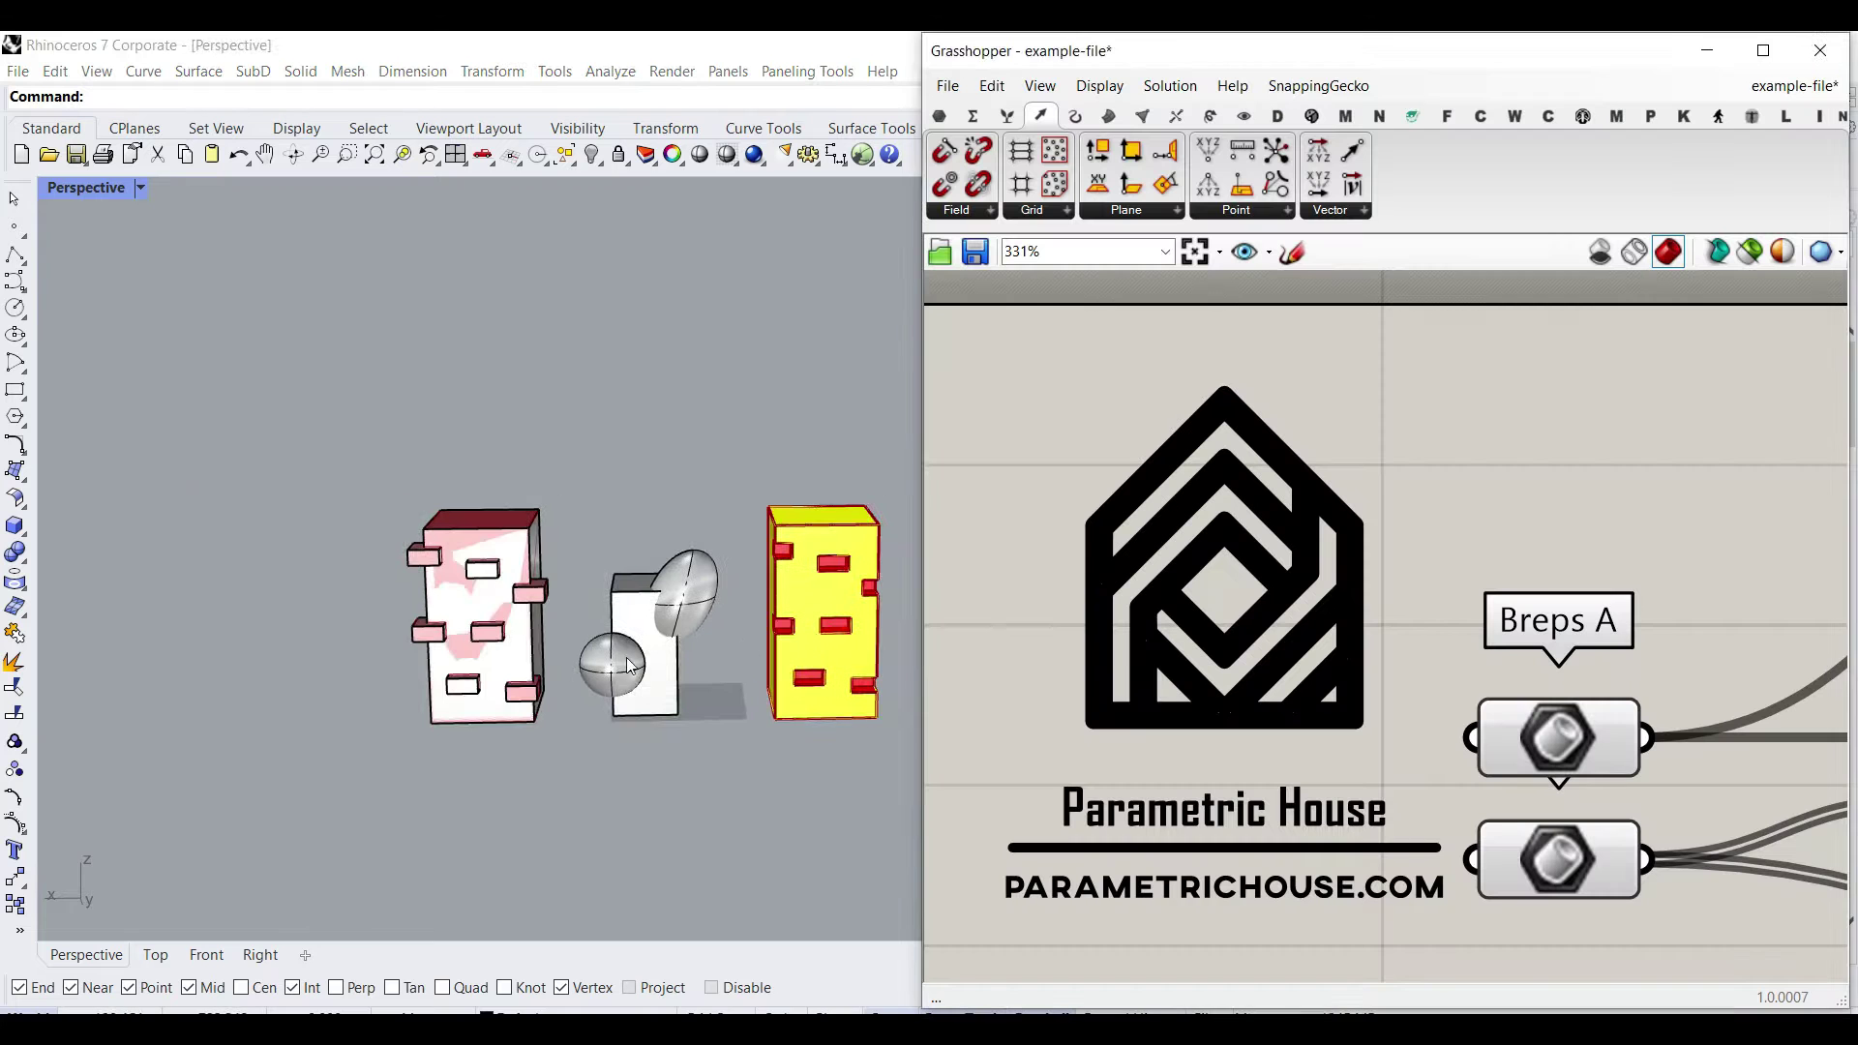
Step: Set the Breps A parameter to the single box that the sphere and ellipsoid intersect
{"action": "scroll", "coordinate": [685, 619], "scroll_direction": "up", "scroll_amount": 3}
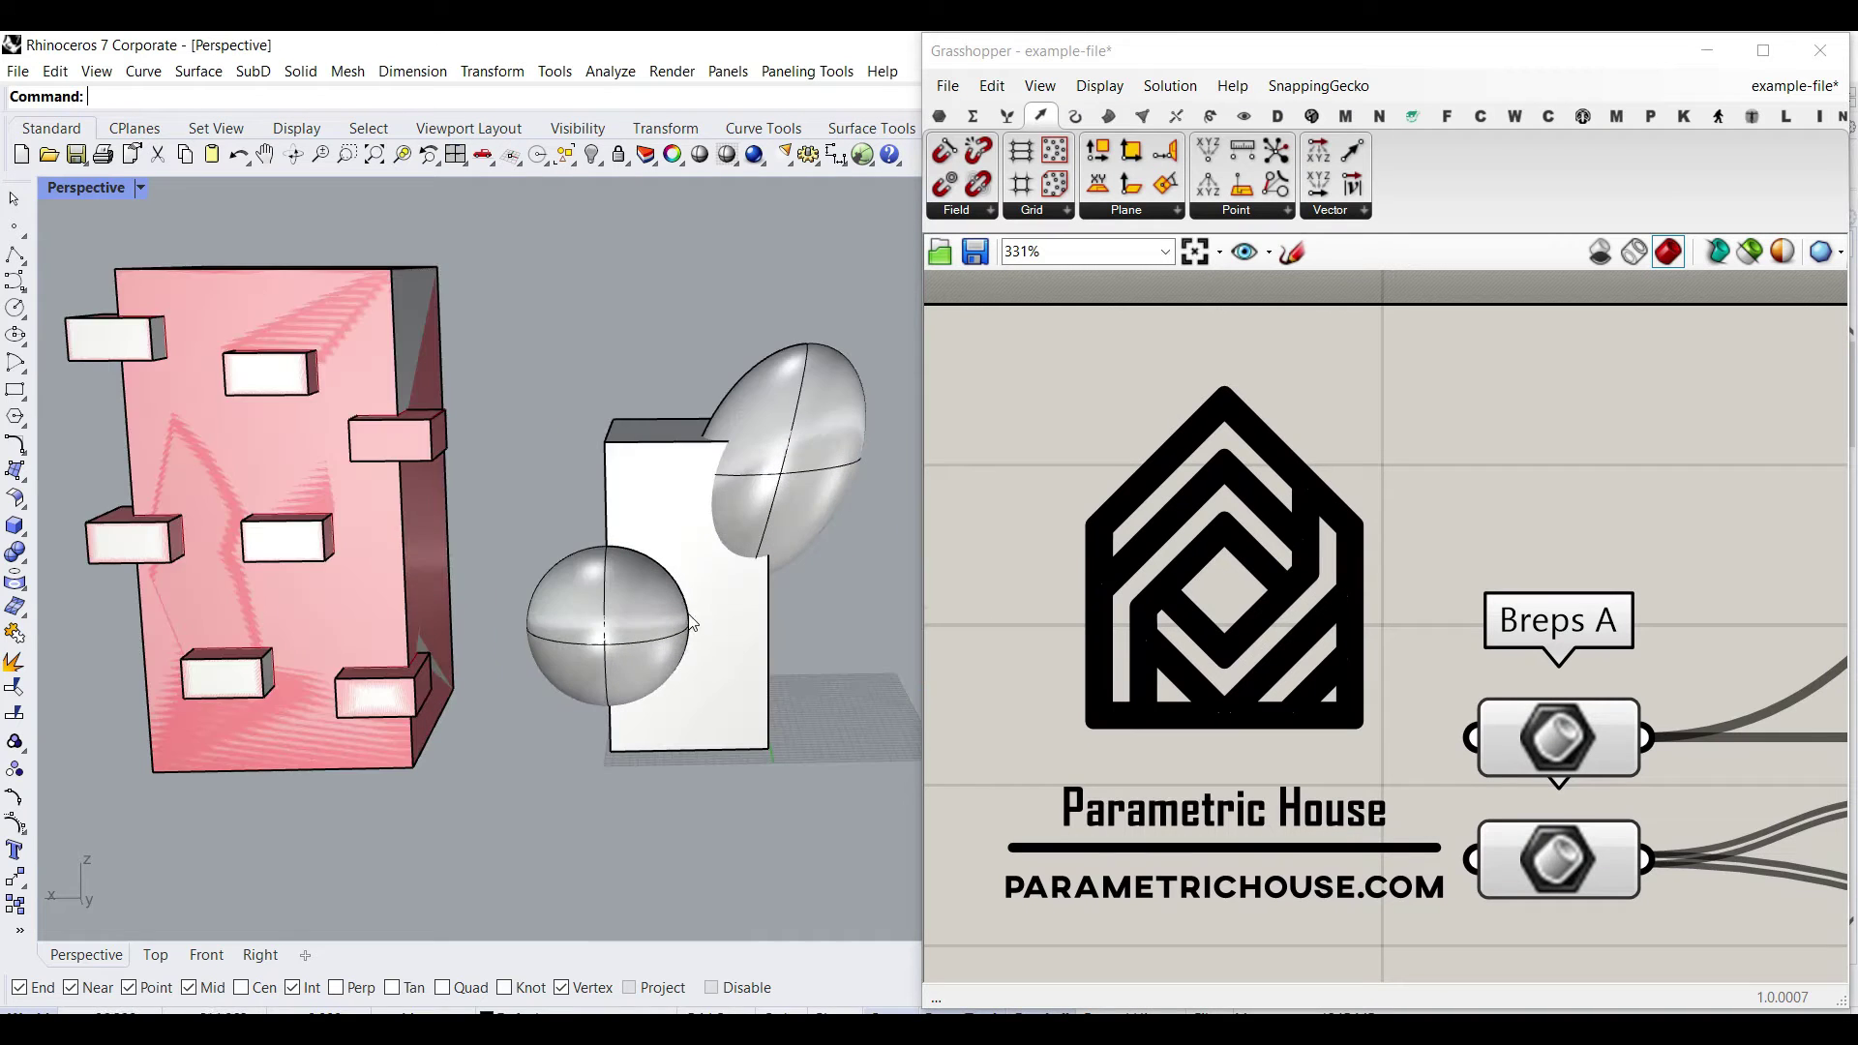
{"action": "right_click_drag", "start_coordinate": [746, 605], "coordinate": [639, 656], "text": "shift"}
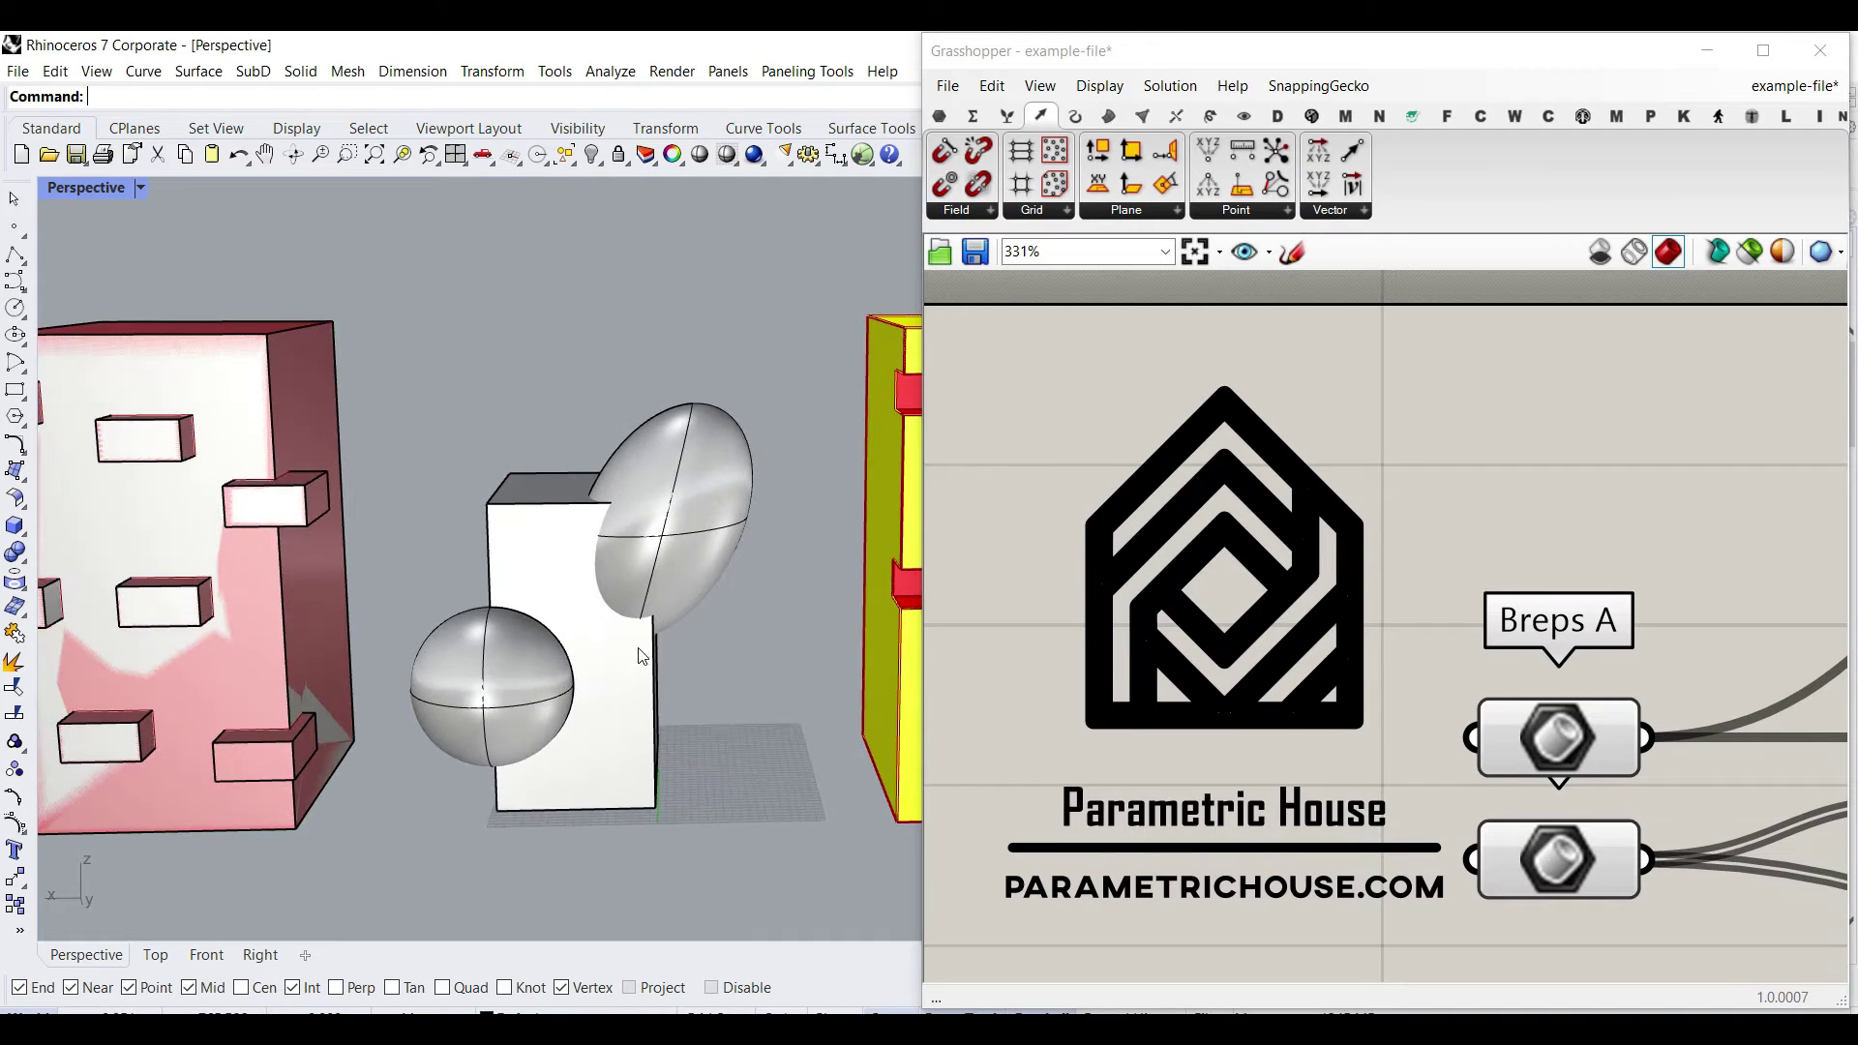
{"action": "right_click", "coordinate": [1548, 731]}
{"action": "left_click", "coordinate": [1612, 855]}
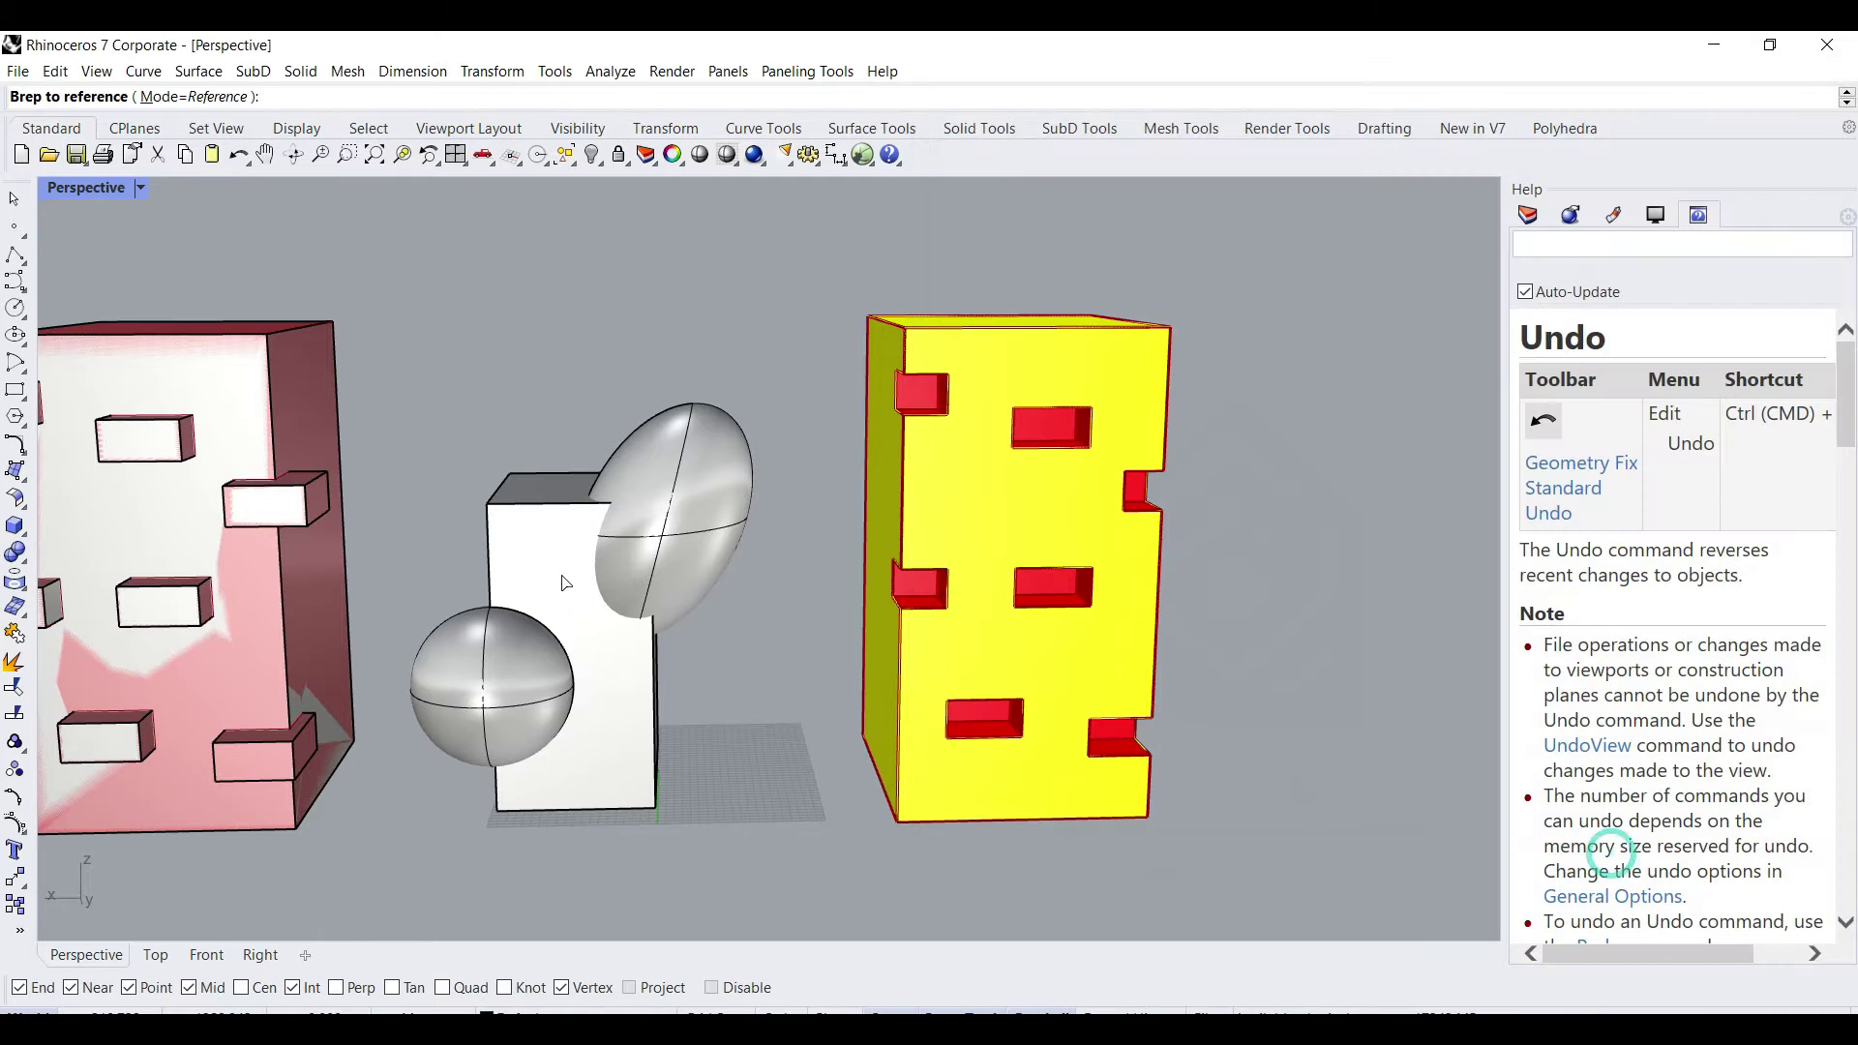
{"action": "left_click", "coordinate": [556, 565]}
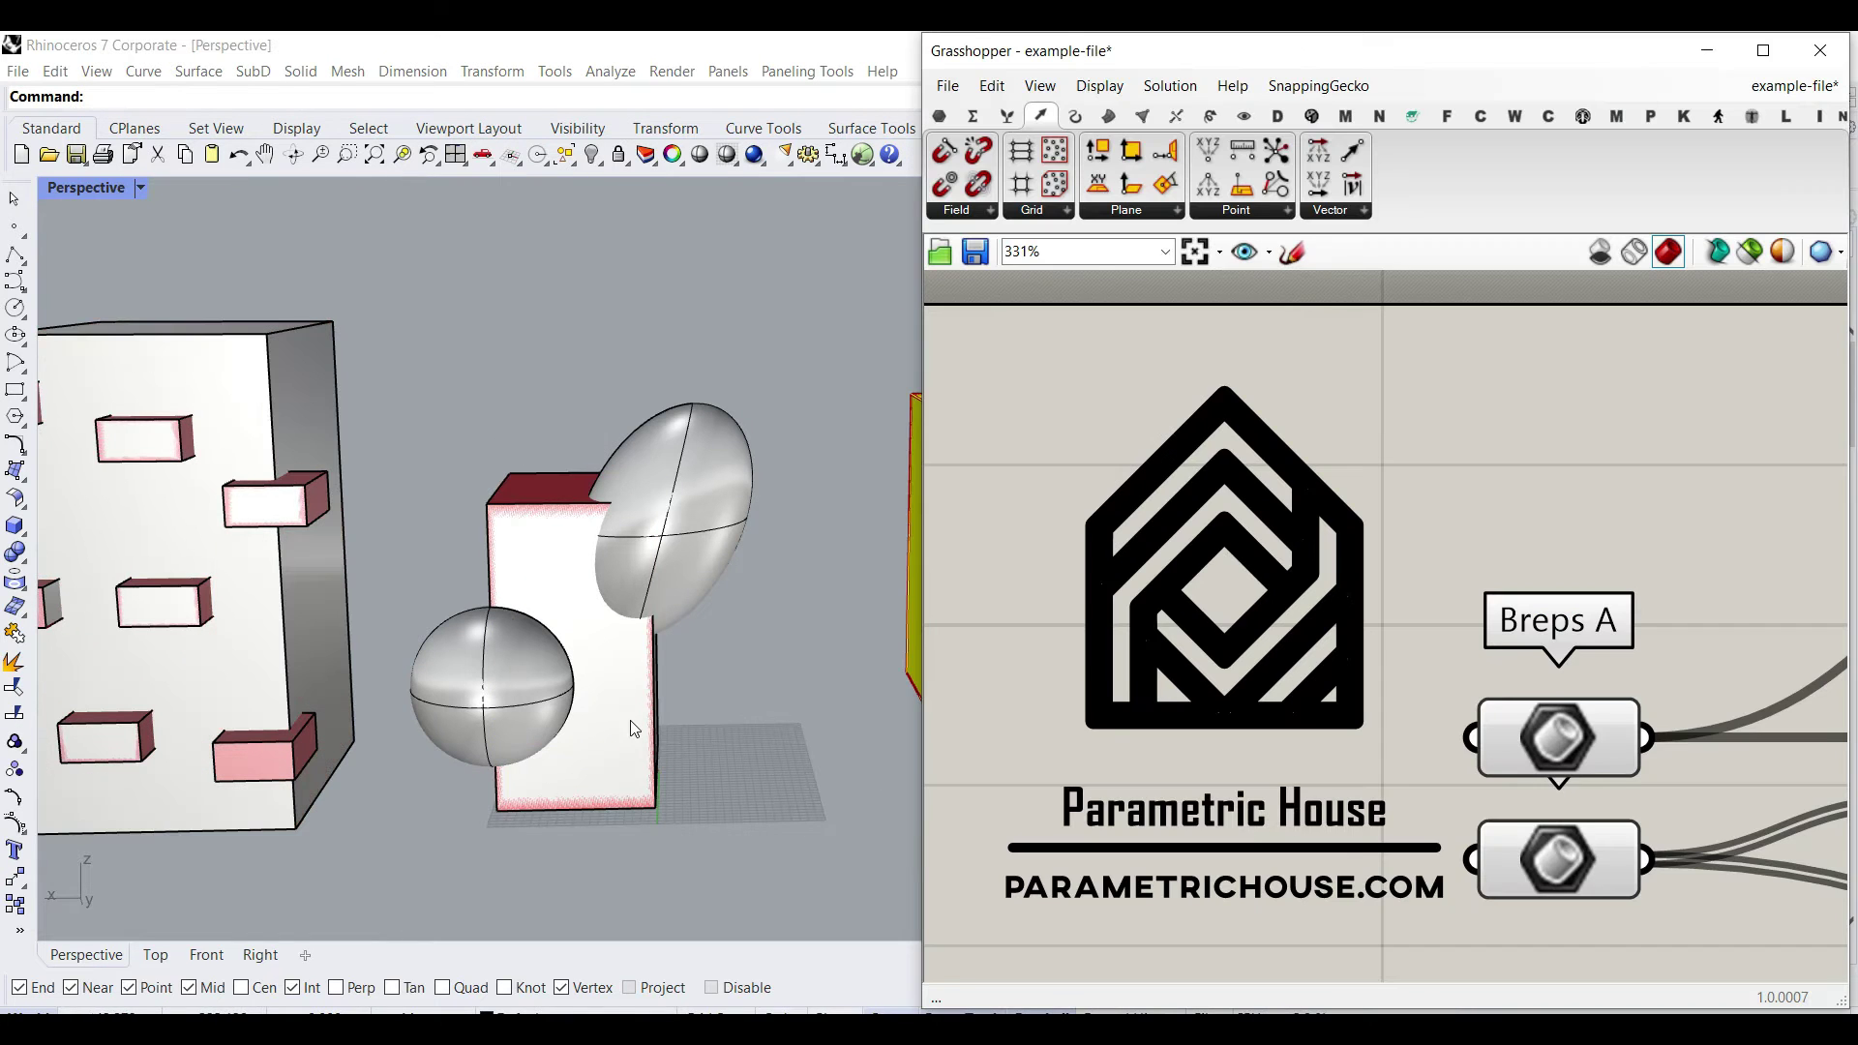
Step: Set multiple Breps in the second Brep parameter, referencing the ellipsoid and the sphere as cutting solids
{"action": "left_click", "coordinate": [1555, 870]}
{"action": "right_click", "coordinate": [1554, 871]}
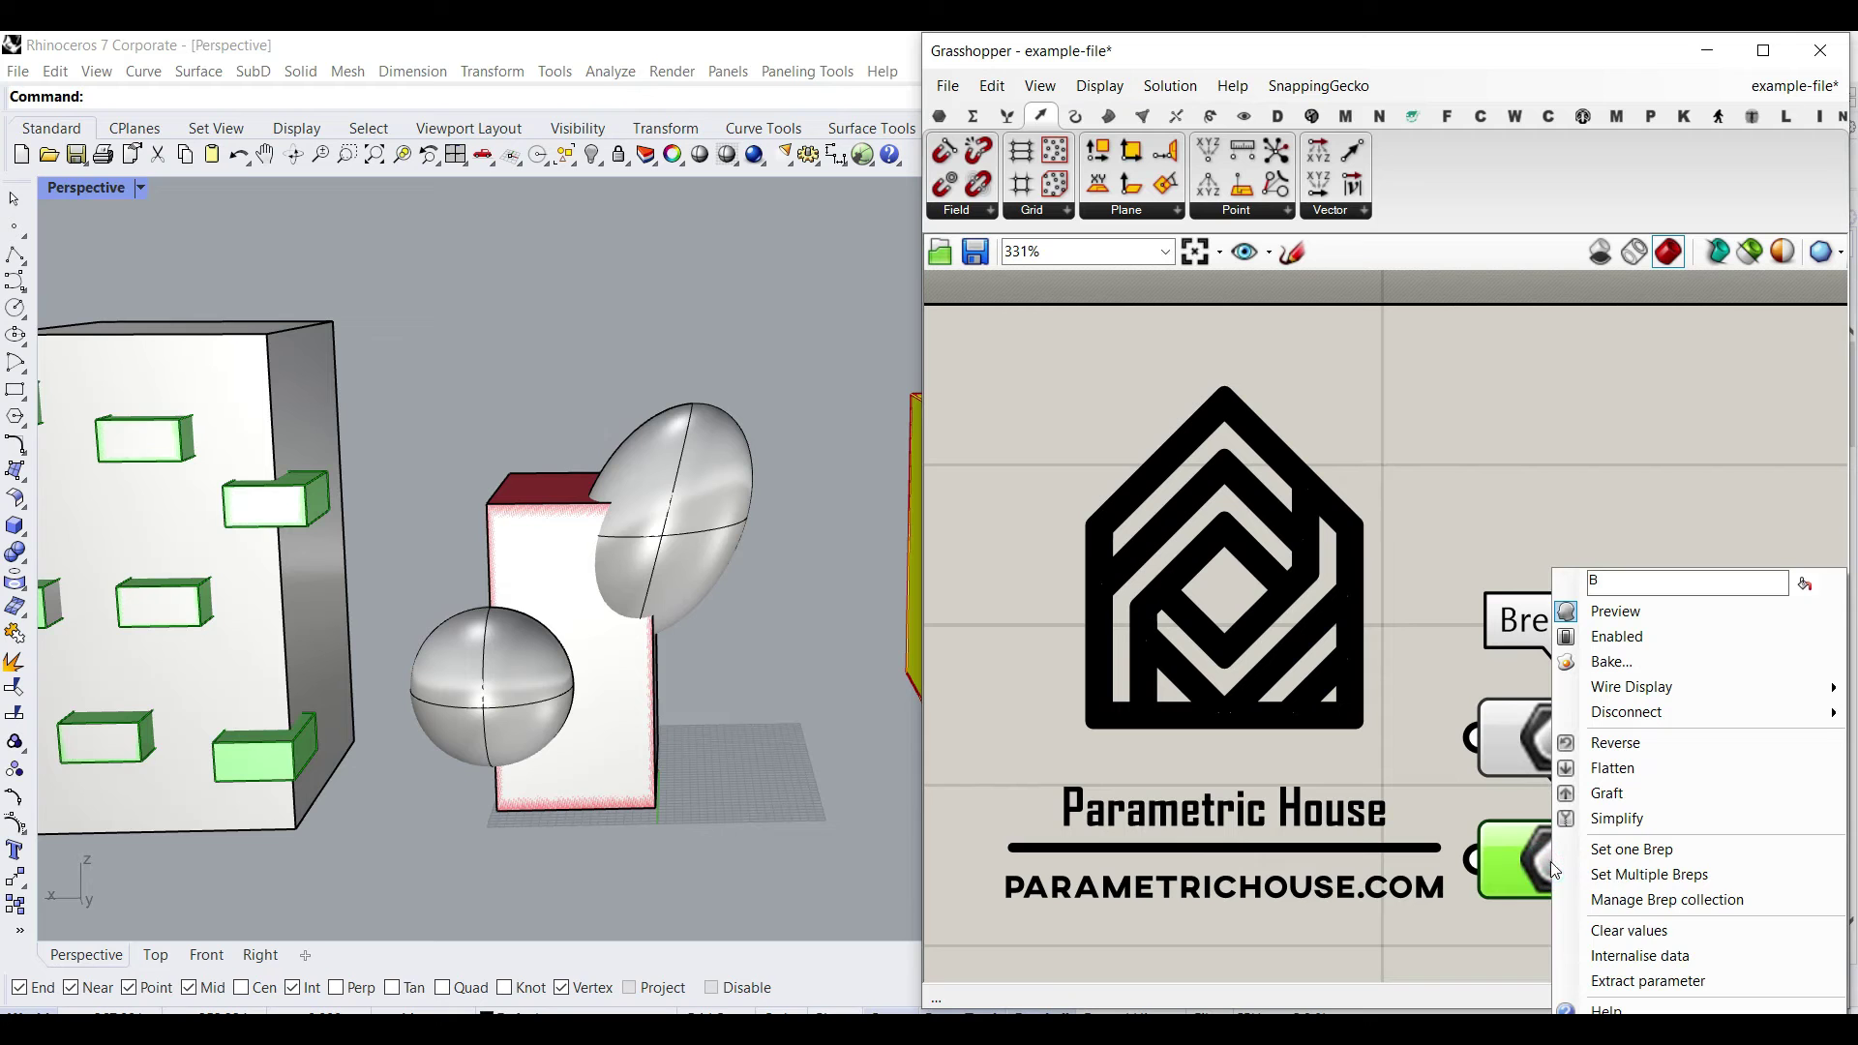
{"action": "left_click", "coordinate": [1637, 875]}
{"action": "left_click", "coordinate": [711, 532]}
{"action": "right_click", "coordinate": [467, 615]}
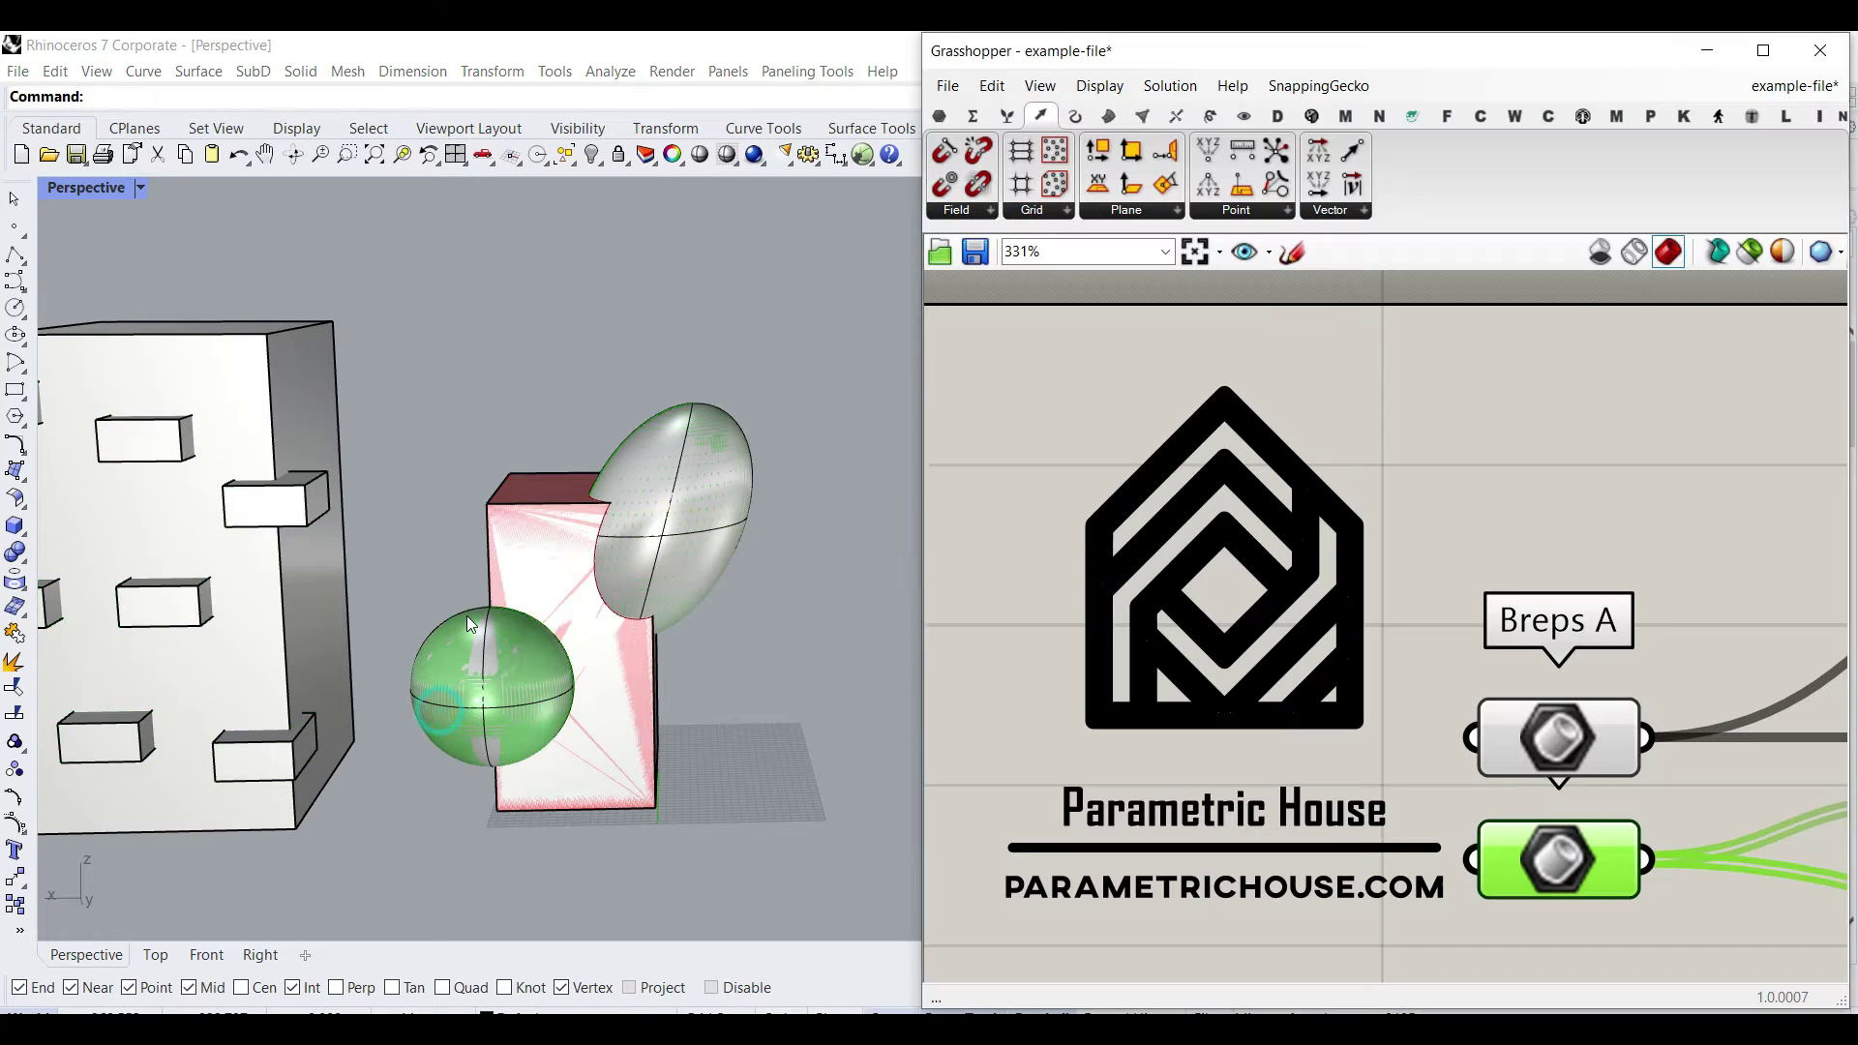
Step: Rotate and reposition the ellipsoid at the box's upper corner to reshape the upper recess
{"action": "scroll", "coordinate": [421, 614], "scroll_direction": "down", "scroll_amount": 4}
{"action": "right_click_drag", "start_coordinate": [509, 601], "coordinate": [489, 658]}
{"action": "scroll", "coordinate": [859, 579], "scroll_direction": "up", "scroll_amount": 4}
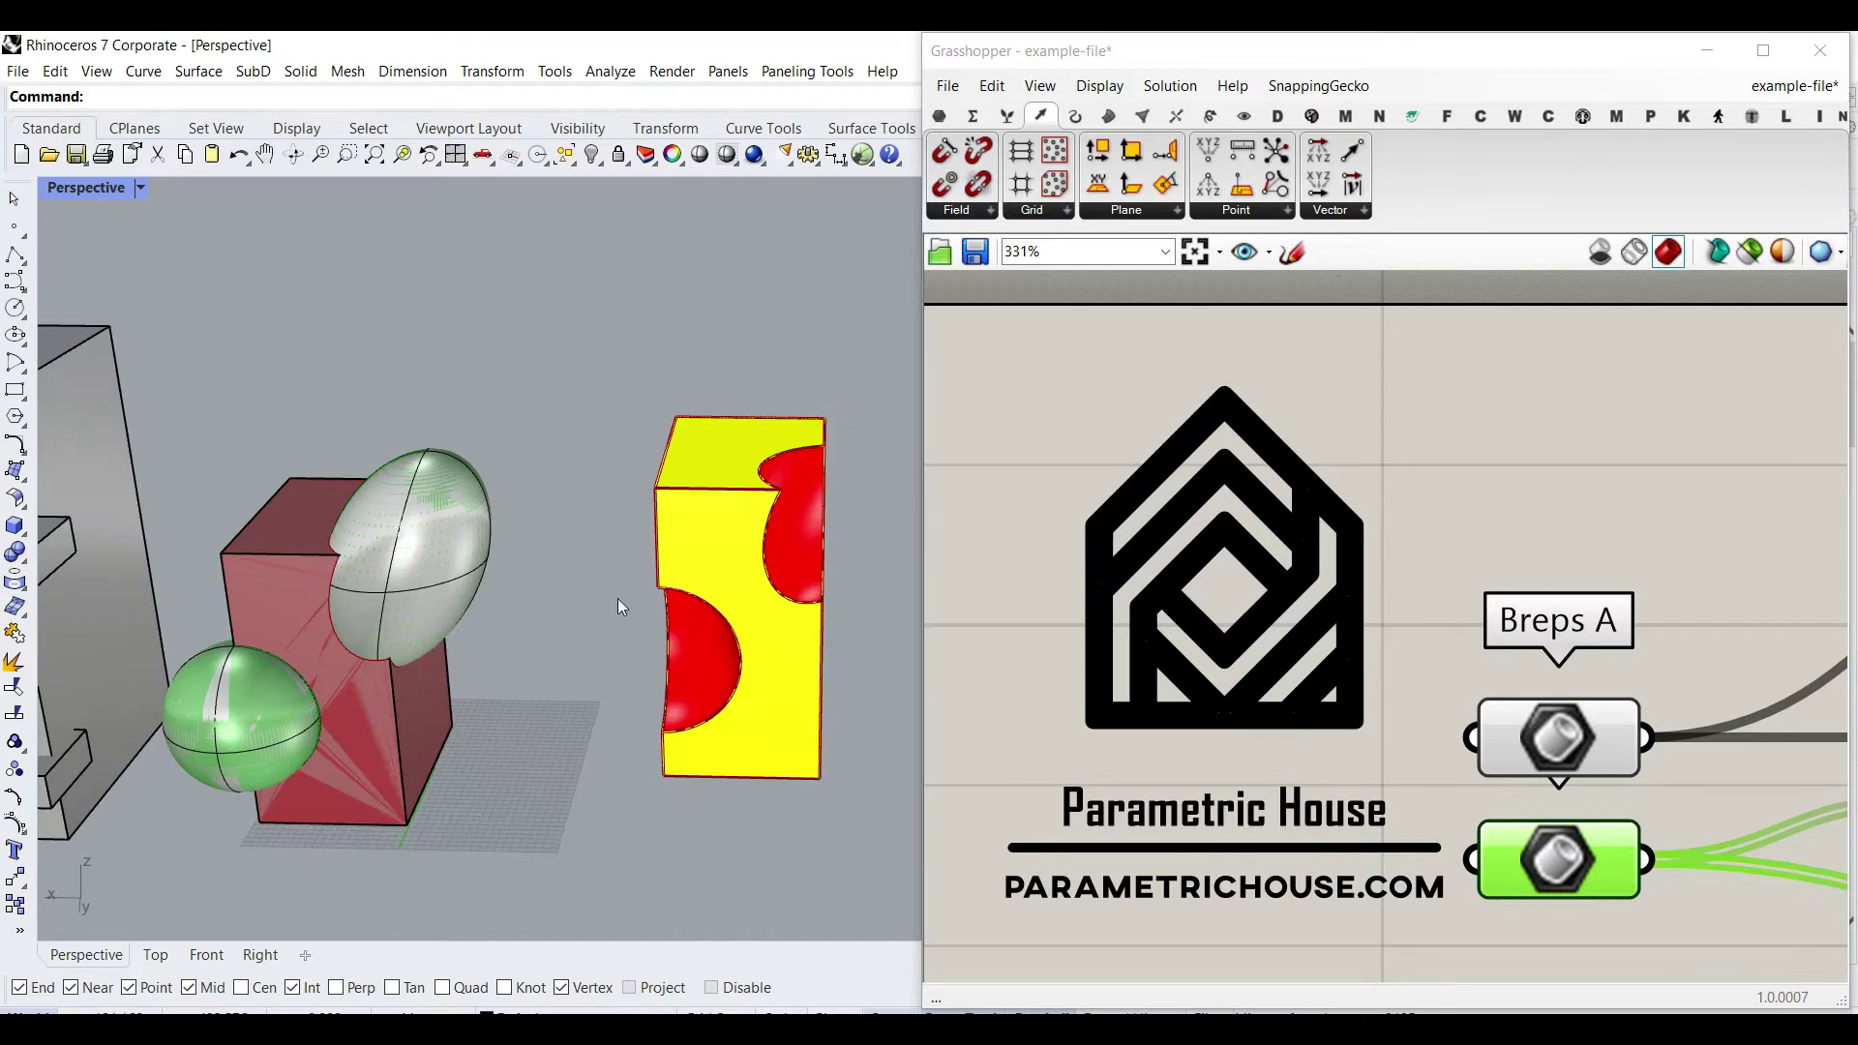
{"action": "scroll", "coordinate": [428, 625], "scroll_direction": "up", "scroll_amount": 3}
{"action": "left_click", "coordinate": [430, 624]}
{"action": "left_click_drag", "start_coordinate": [445, 619], "coordinate": [459, 685]}
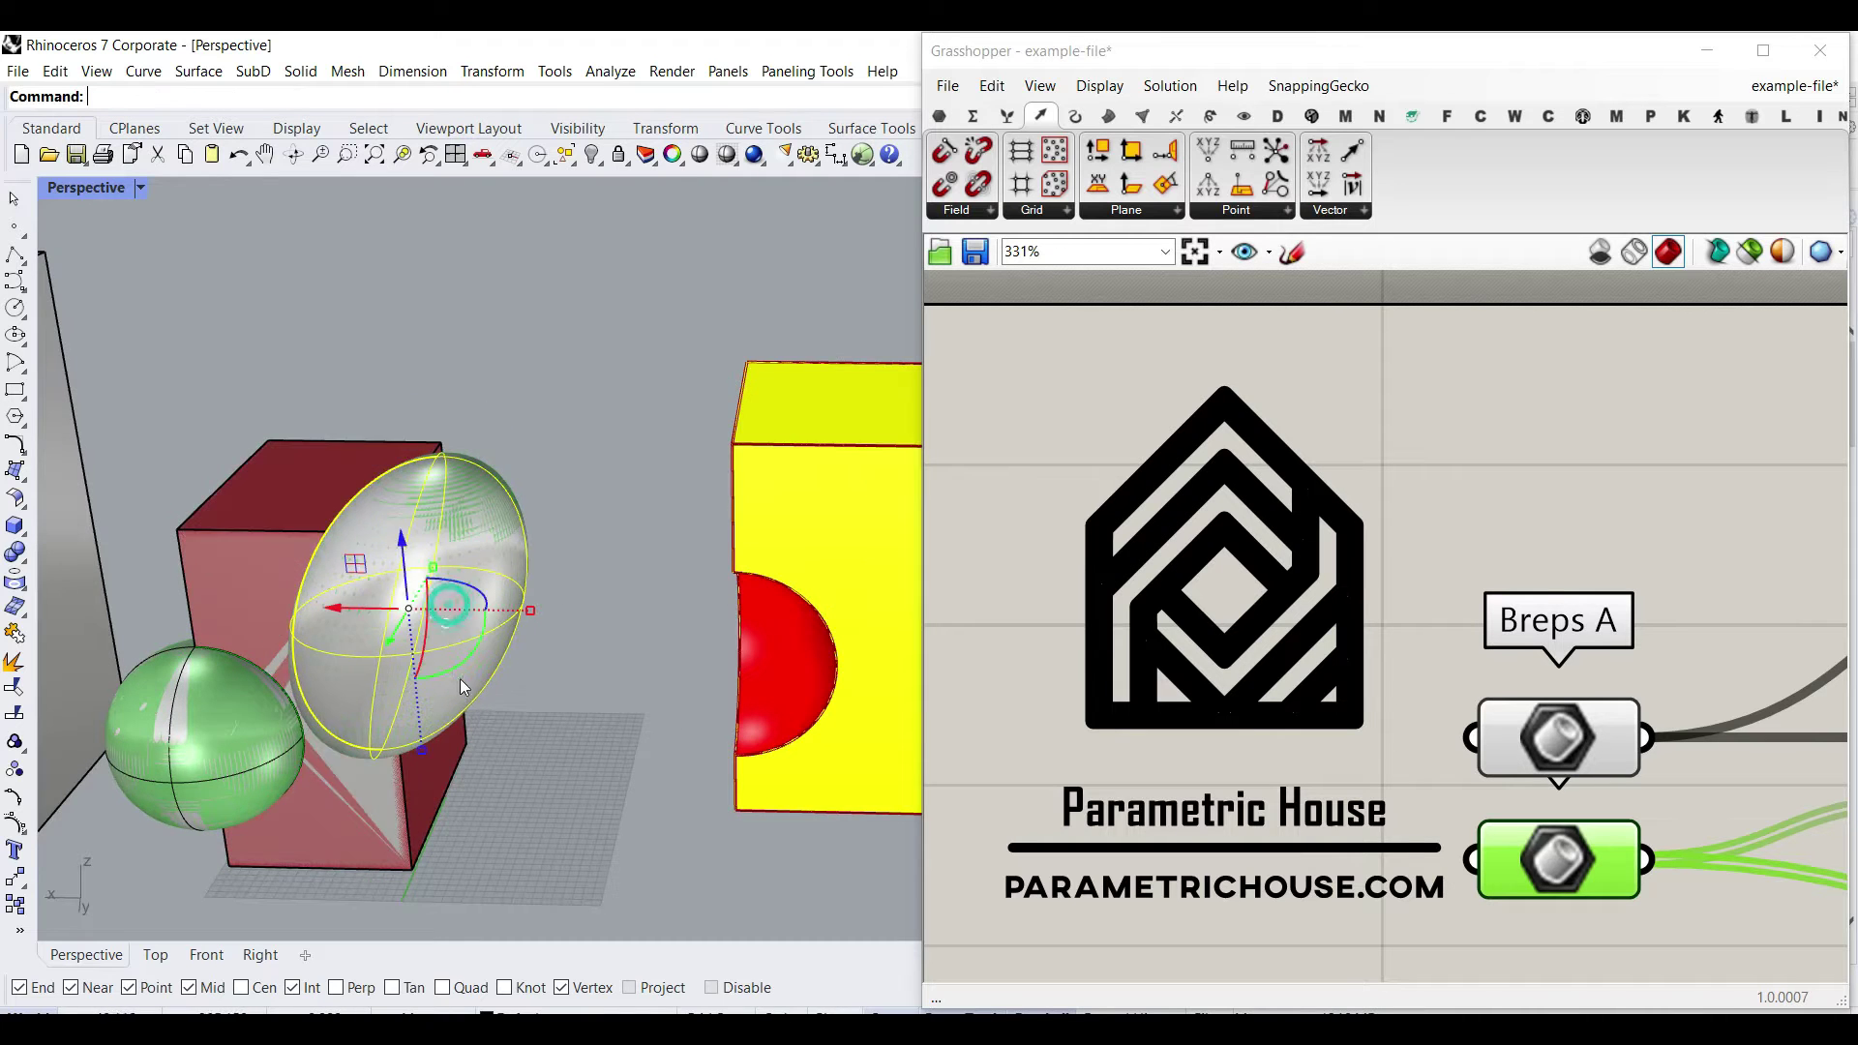
{"action": "scroll", "coordinate": [528, 554], "scroll_direction": "down", "scroll_amount": 6}
{"action": "scroll", "coordinate": [487, 621], "scroll_direction": "up", "scroll_amount": 2}
{"action": "left_click_drag", "start_coordinate": [498, 529], "coordinate": [514, 430]}
{"action": "right_click_drag", "start_coordinate": [559, 620], "coordinate": [441, 566]}
{"action": "left_click_drag", "start_coordinate": [521, 554], "coordinate": [637, 581]}
{"action": "left_click", "coordinate": [635, 582]}
{"action": "scroll", "coordinate": [522, 569], "scroll_direction": "down", "scroll_amount": 4}
Step: Stretch the lower sphere vertically into an ellipsoid and shift it down along the box's edge
{"action": "right_click_drag", "start_coordinate": [522, 569], "coordinate": [459, 571]}
{"action": "scroll", "coordinate": [422, 623], "scroll_direction": "up", "scroll_amount": 3}
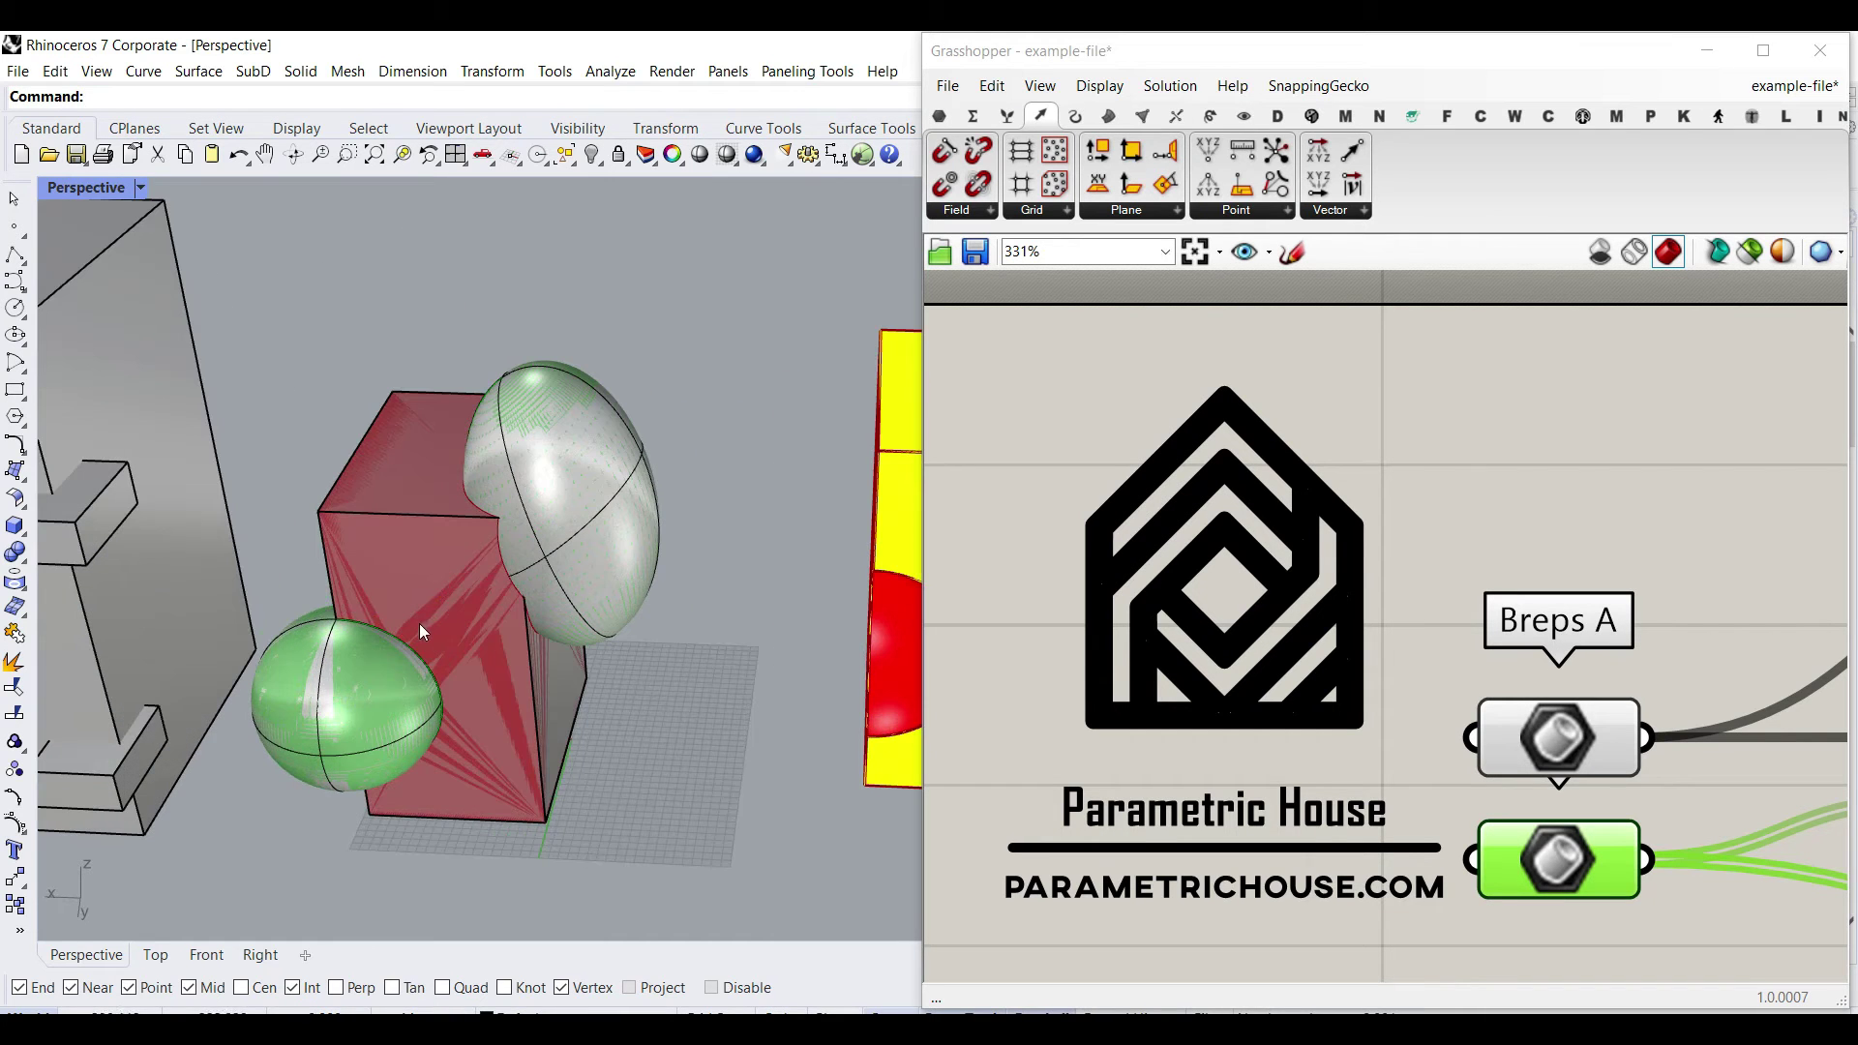
{"action": "left_click_drag", "start_coordinate": [364, 777], "coordinate": [367, 852]}
{"action": "scroll", "coordinate": [529, 612], "scroll_direction": "down", "scroll_amount": 3}
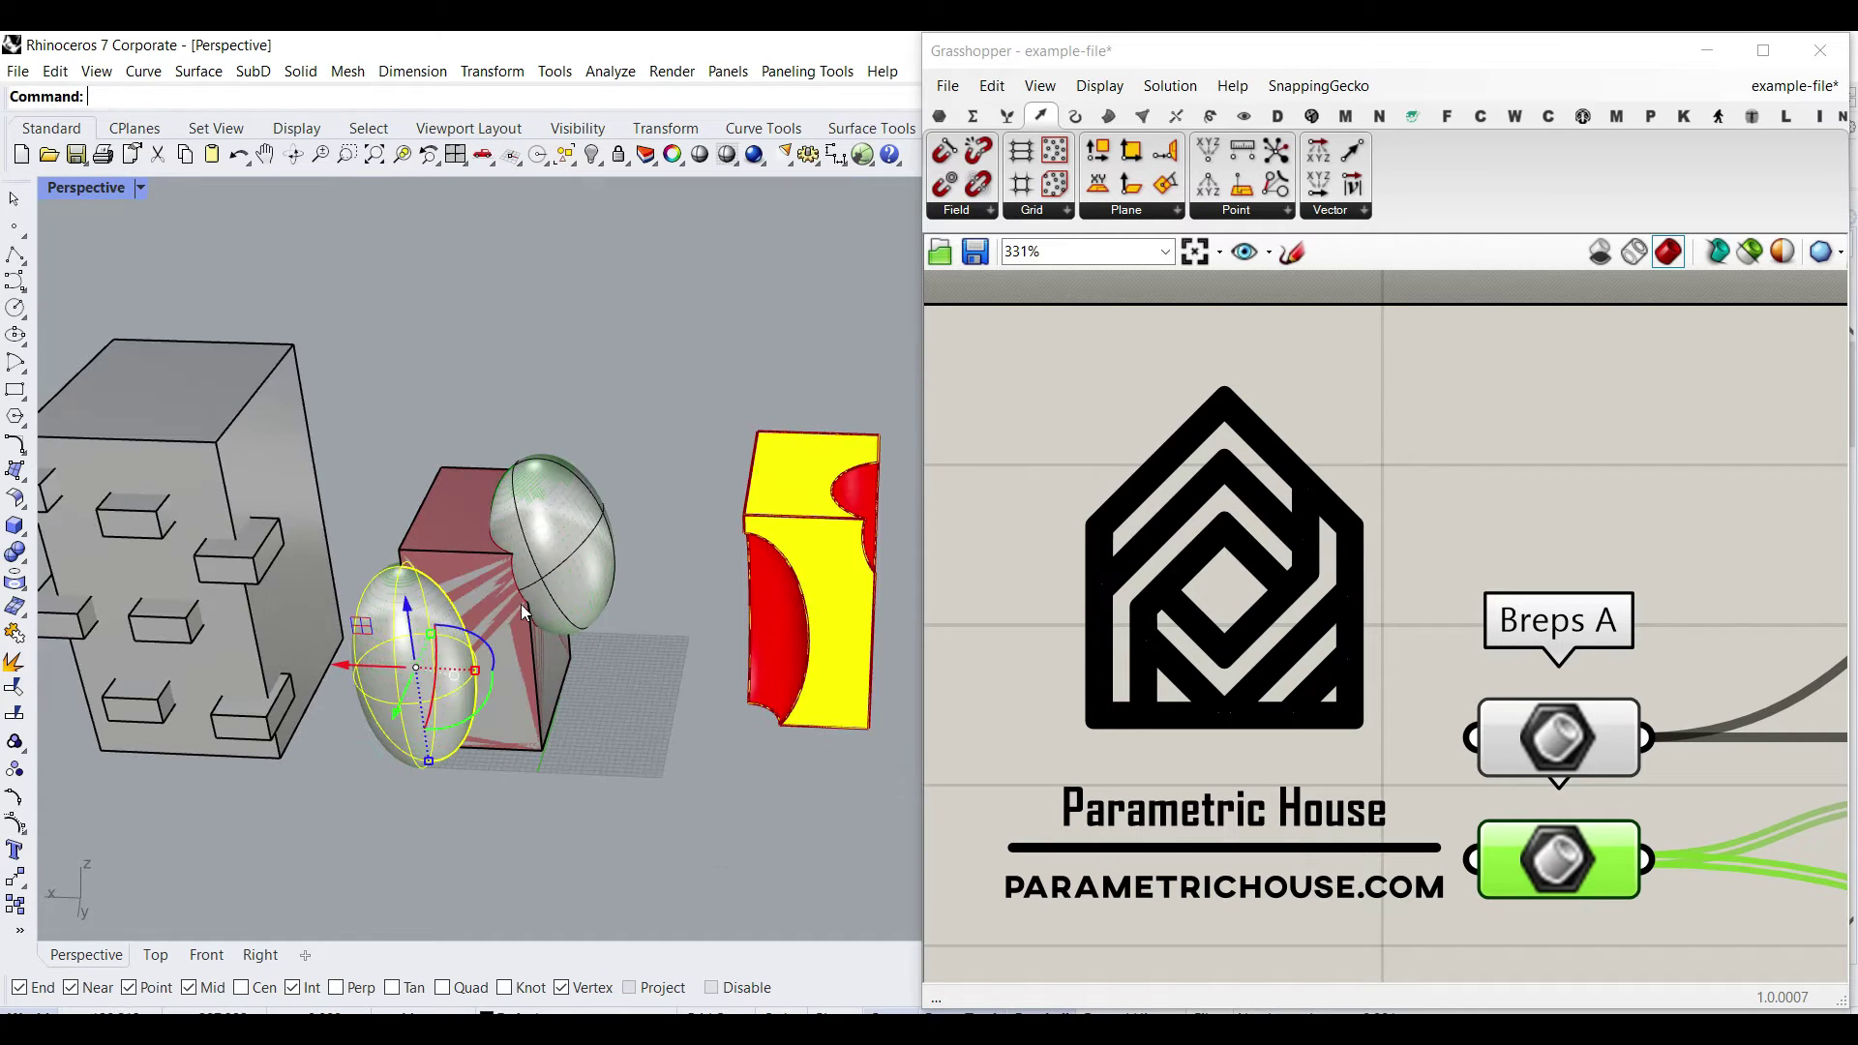
{"action": "left_click_drag", "start_coordinate": [405, 629], "coordinate": [411, 670]}
{"action": "left_click", "coordinate": [663, 784]}
{"action": "scroll", "coordinate": [663, 782], "scroll_direction": "down", "scroll_amount": 4}
{"action": "right_click_drag", "start_coordinate": [663, 782], "coordinate": [780, 601]}
{"action": "scroll", "coordinate": [601, 601], "scroll_direction": "up", "scroll_amount": 4}
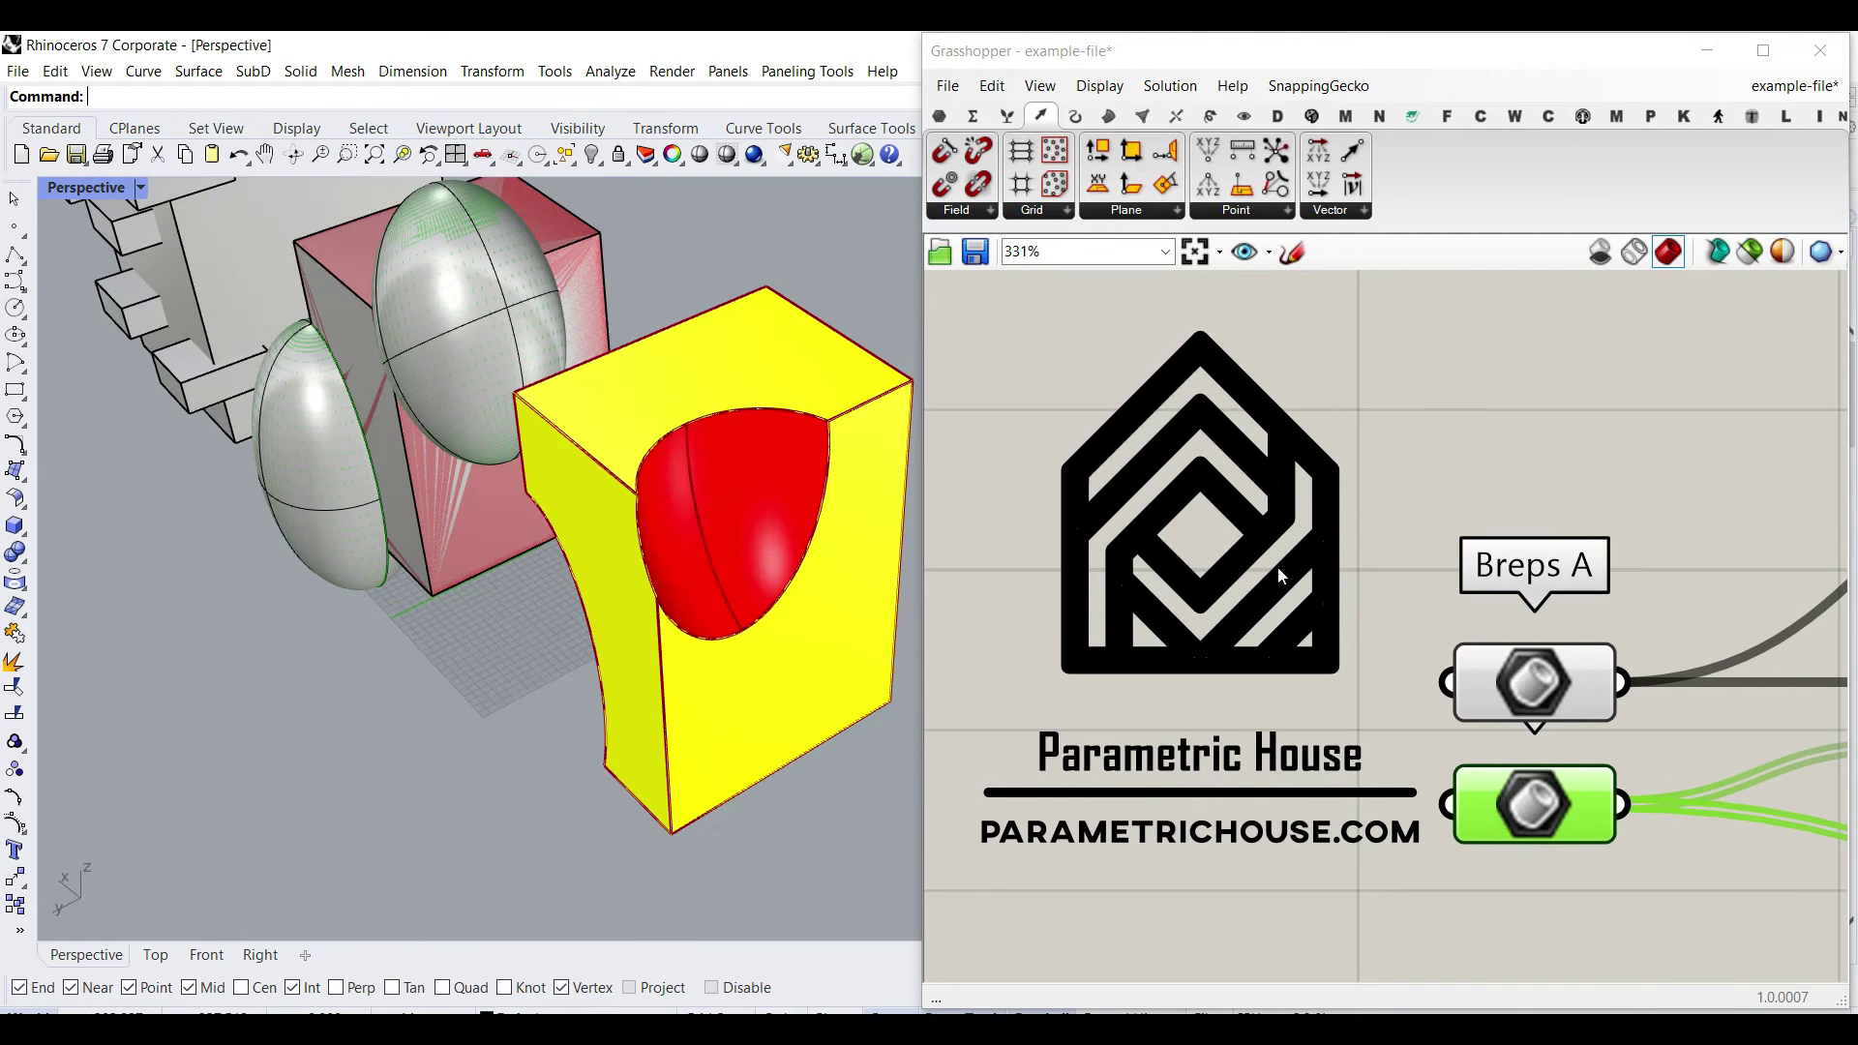
Step: Bake the red recess surfaces to Layer 01 and the yellow body surfaces to Layer 02
{"action": "scroll", "coordinate": [1431, 530], "scroll_direction": "down", "scroll_amount": 4}
{"action": "right_click", "coordinate": [1322, 487]}
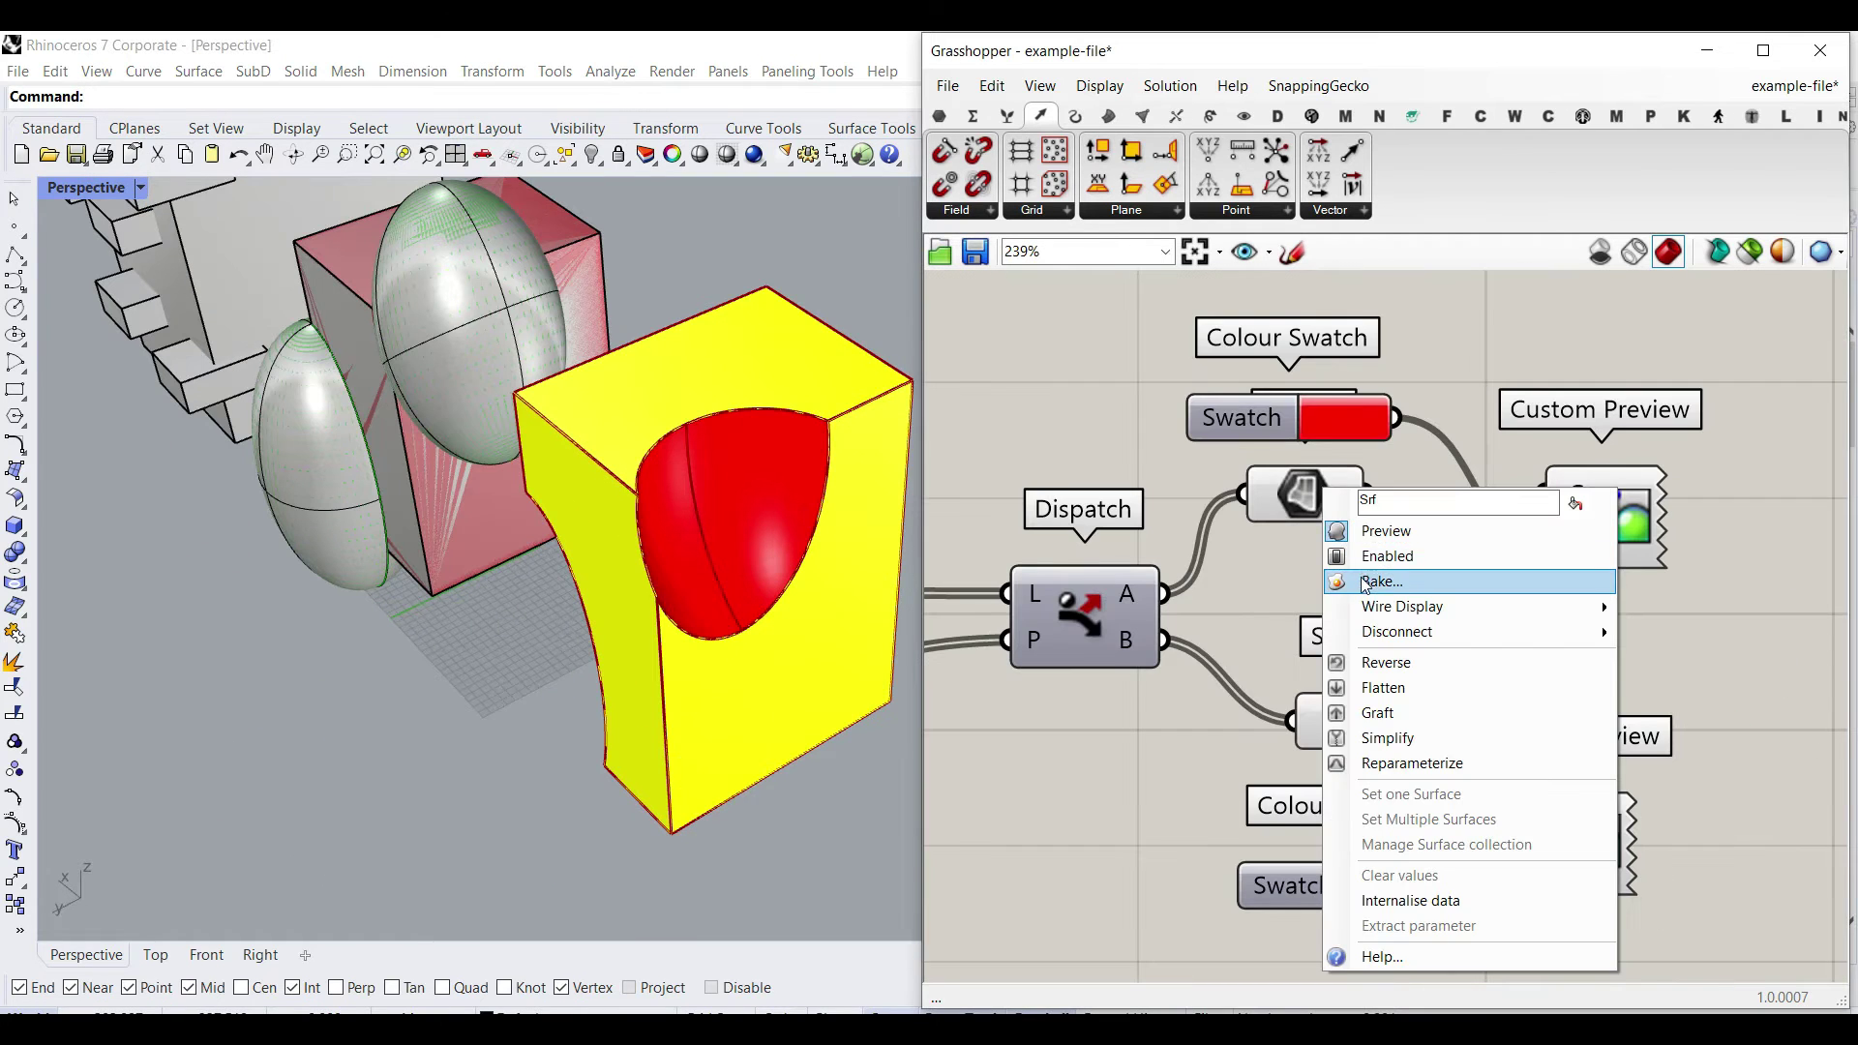
{"action": "left_click", "coordinate": [1362, 578]}
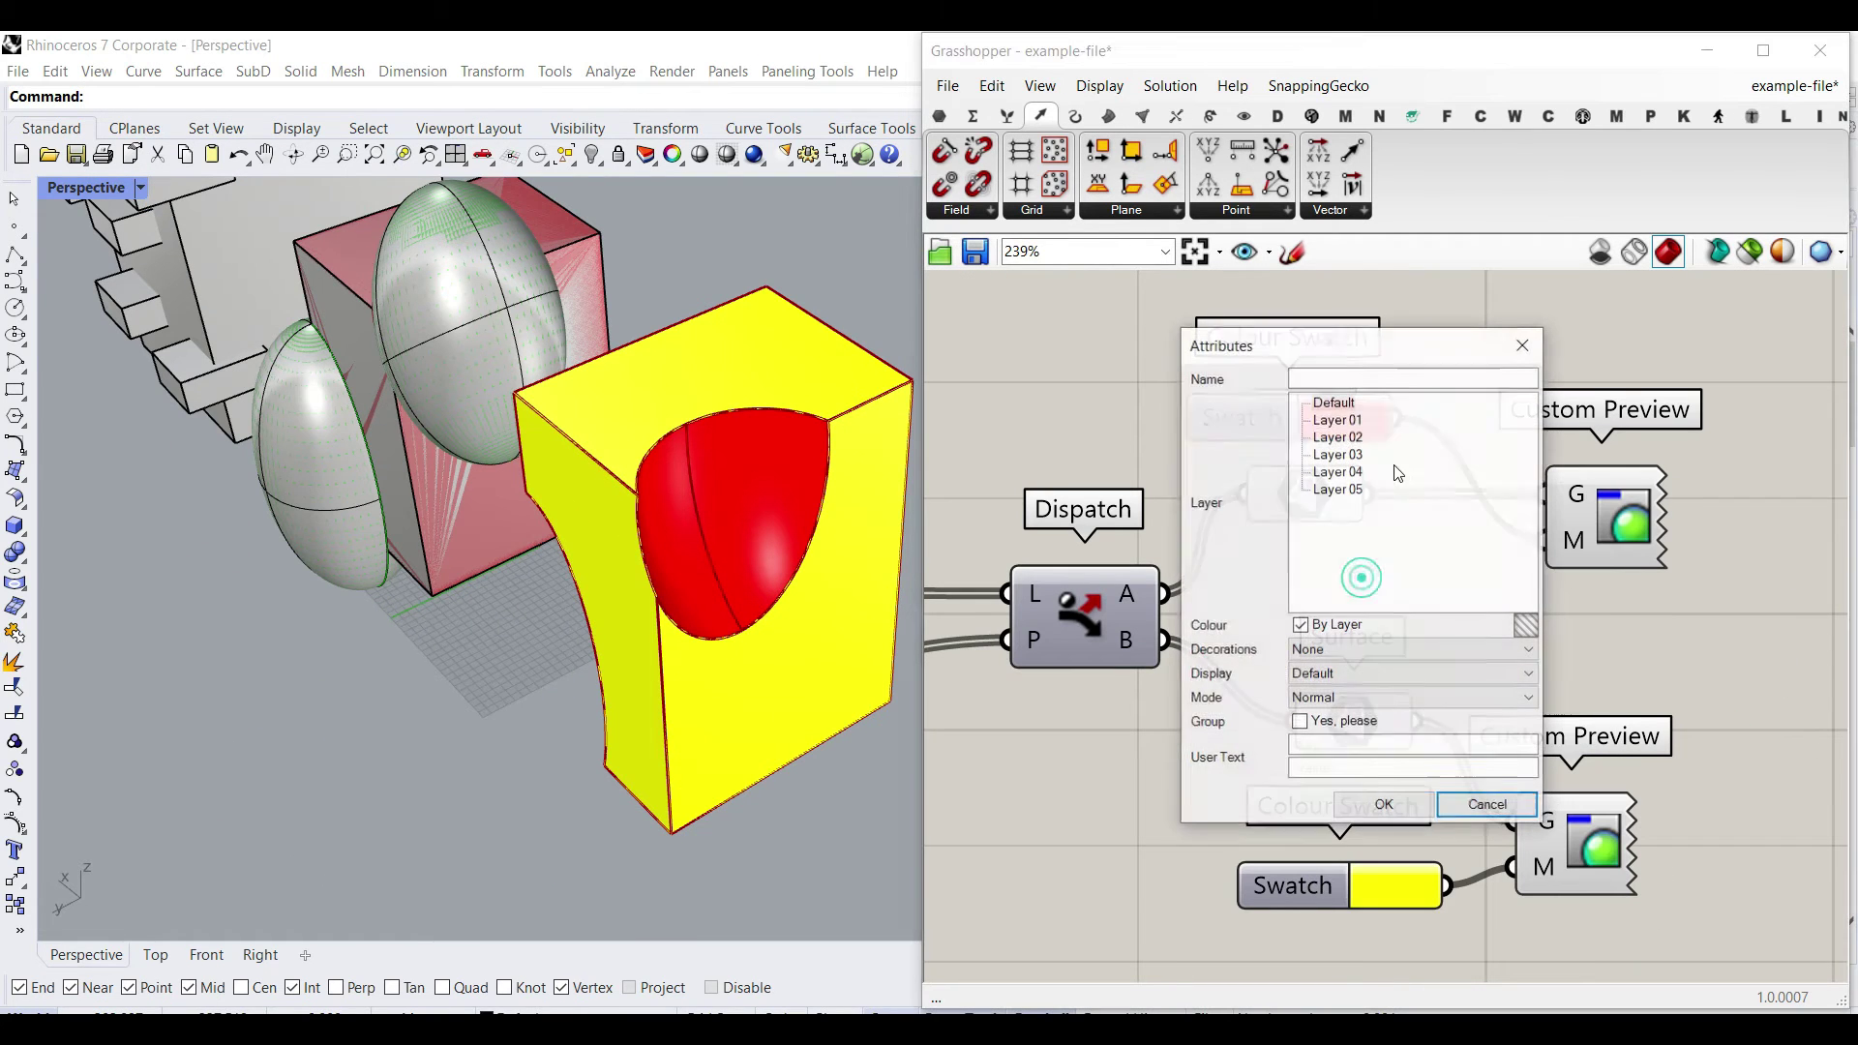
{"action": "left_click", "coordinate": [1338, 420]}
{"action": "left_click", "coordinate": [1384, 804]}
{"action": "right_click", "coordinate": [1351, 723]}
{"action": "left_click", "coordinate": [1411, 636]}
{"action": "left_click", "coordinate": [1374, 496]}
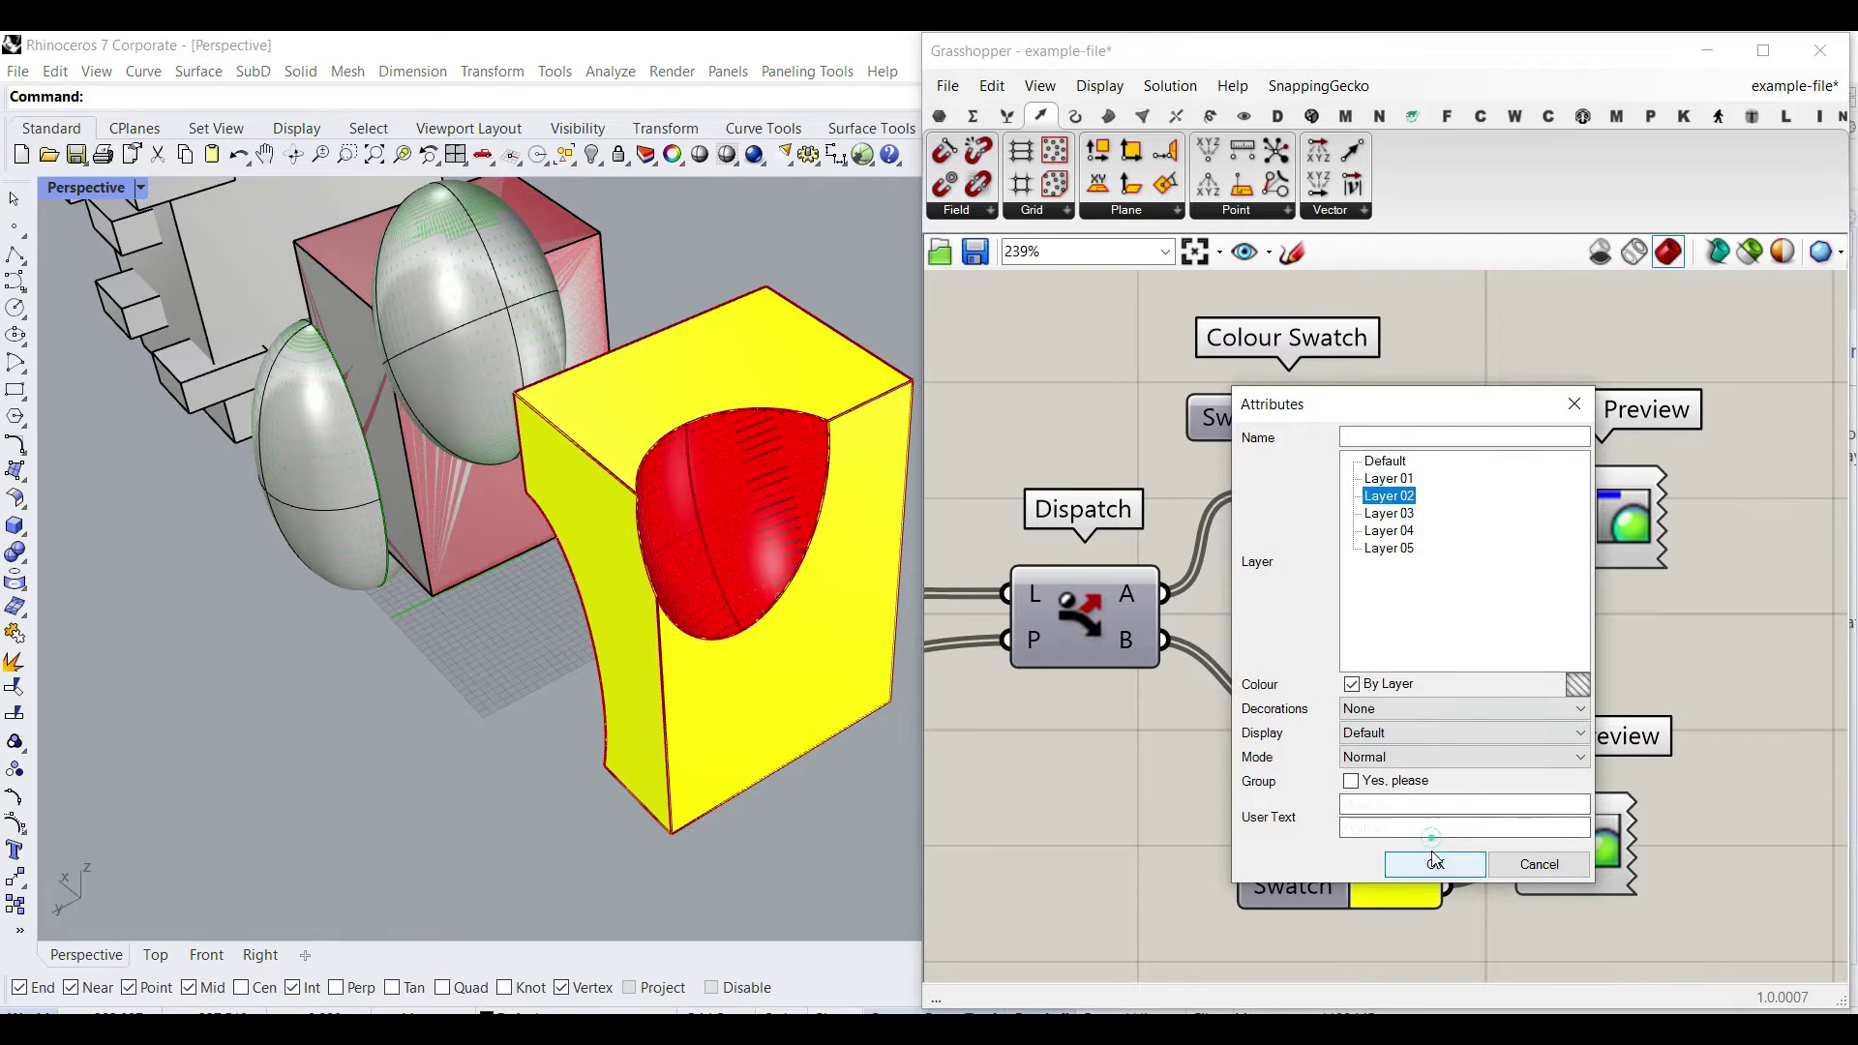
{"action": "left_click", "coordinate": [1434, 860]}
Step: Put away the Grasshopper window and inspect the baked red recesses and purple body beside the source solids
{"action": "left_click", "coordinate": [1838, 60]}
{"action": "right_click_drag", "start_coordinate": [630, 684], "coordinate": [759, 637]}
{"action": "scroll", "coordinate": [888, 626], "scroll_direction": "down", "scroll_amount": 3}
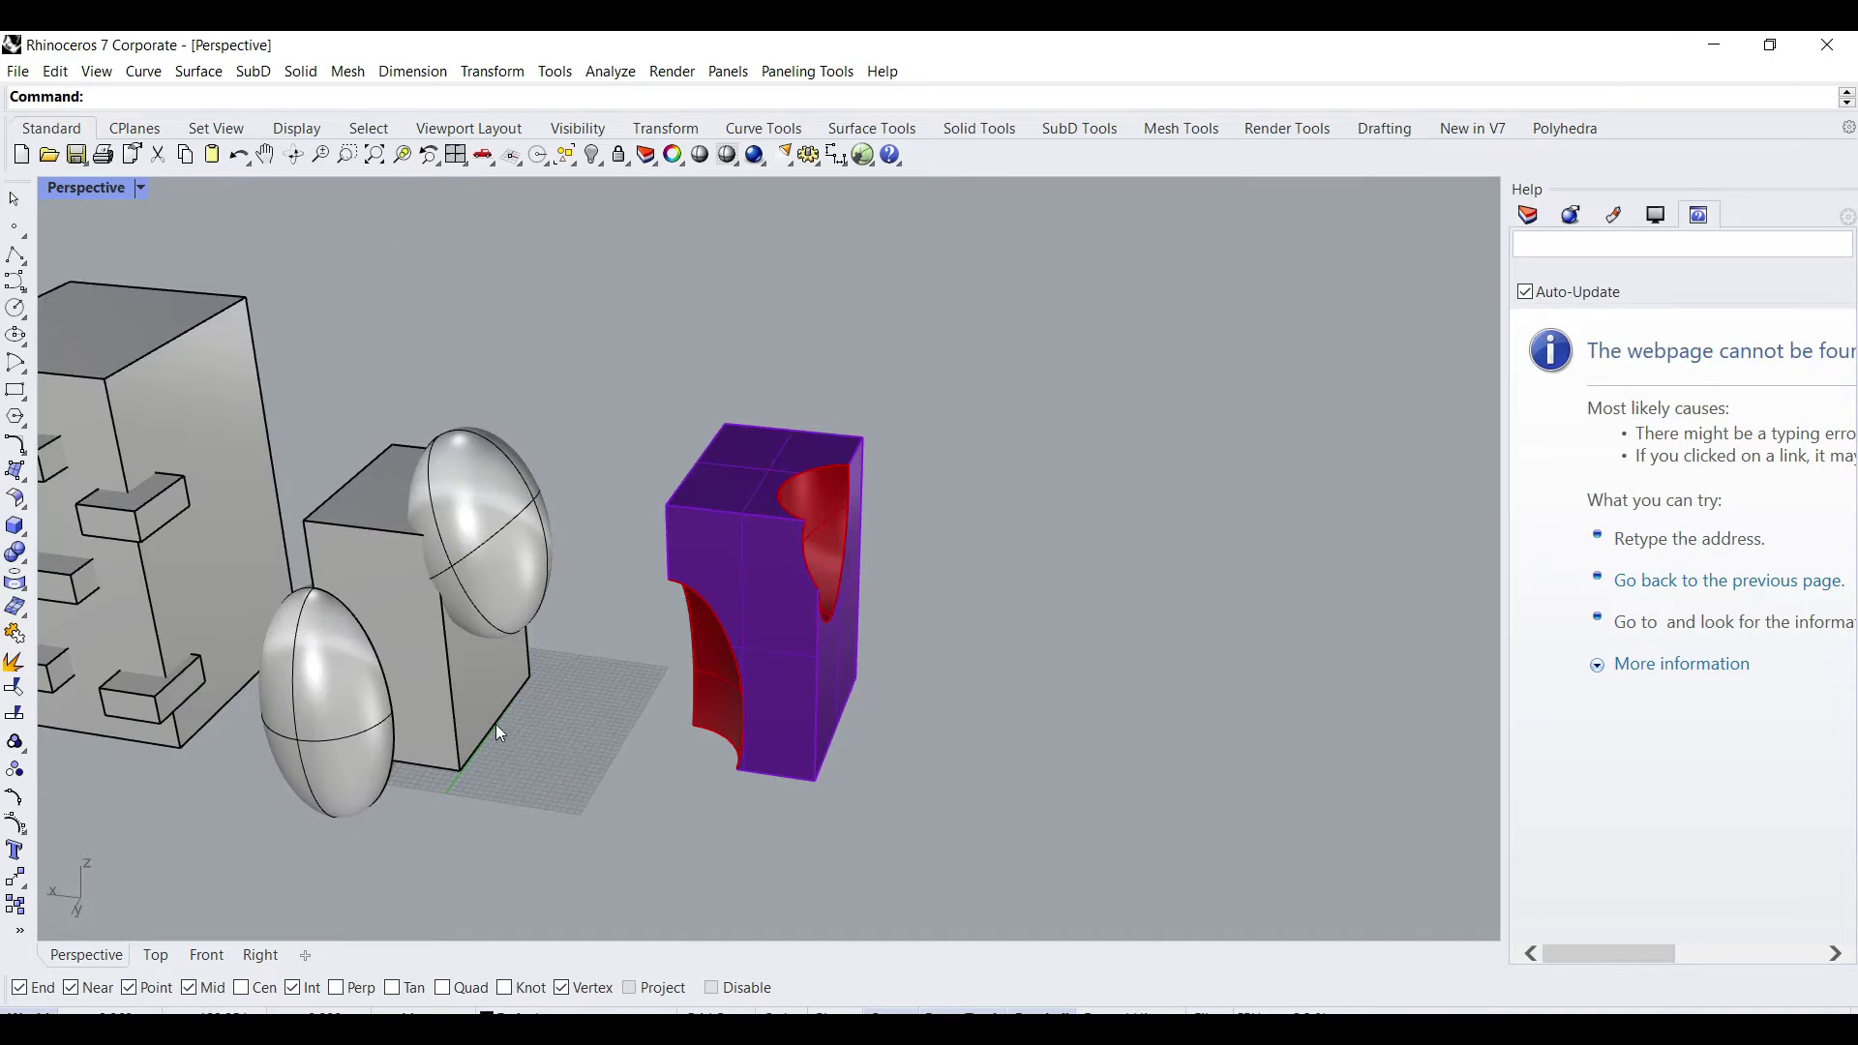
{"action": "right_click_drag", "start_coordinate": [903, 505], "coordinate": [868, 602]}
{"action": "scroll", "coordinate": [676, 624], "scroll_direction": "up", "scroll_amount": 5}
{"action": "left_click", "coordinate": [668, 536]}
{"action": "left_click", "coordinate": [629, 604]}
{"action": "scroll", "coordinate": [629, 604], "scroll_direction": "down", "scroll_amount": 14}
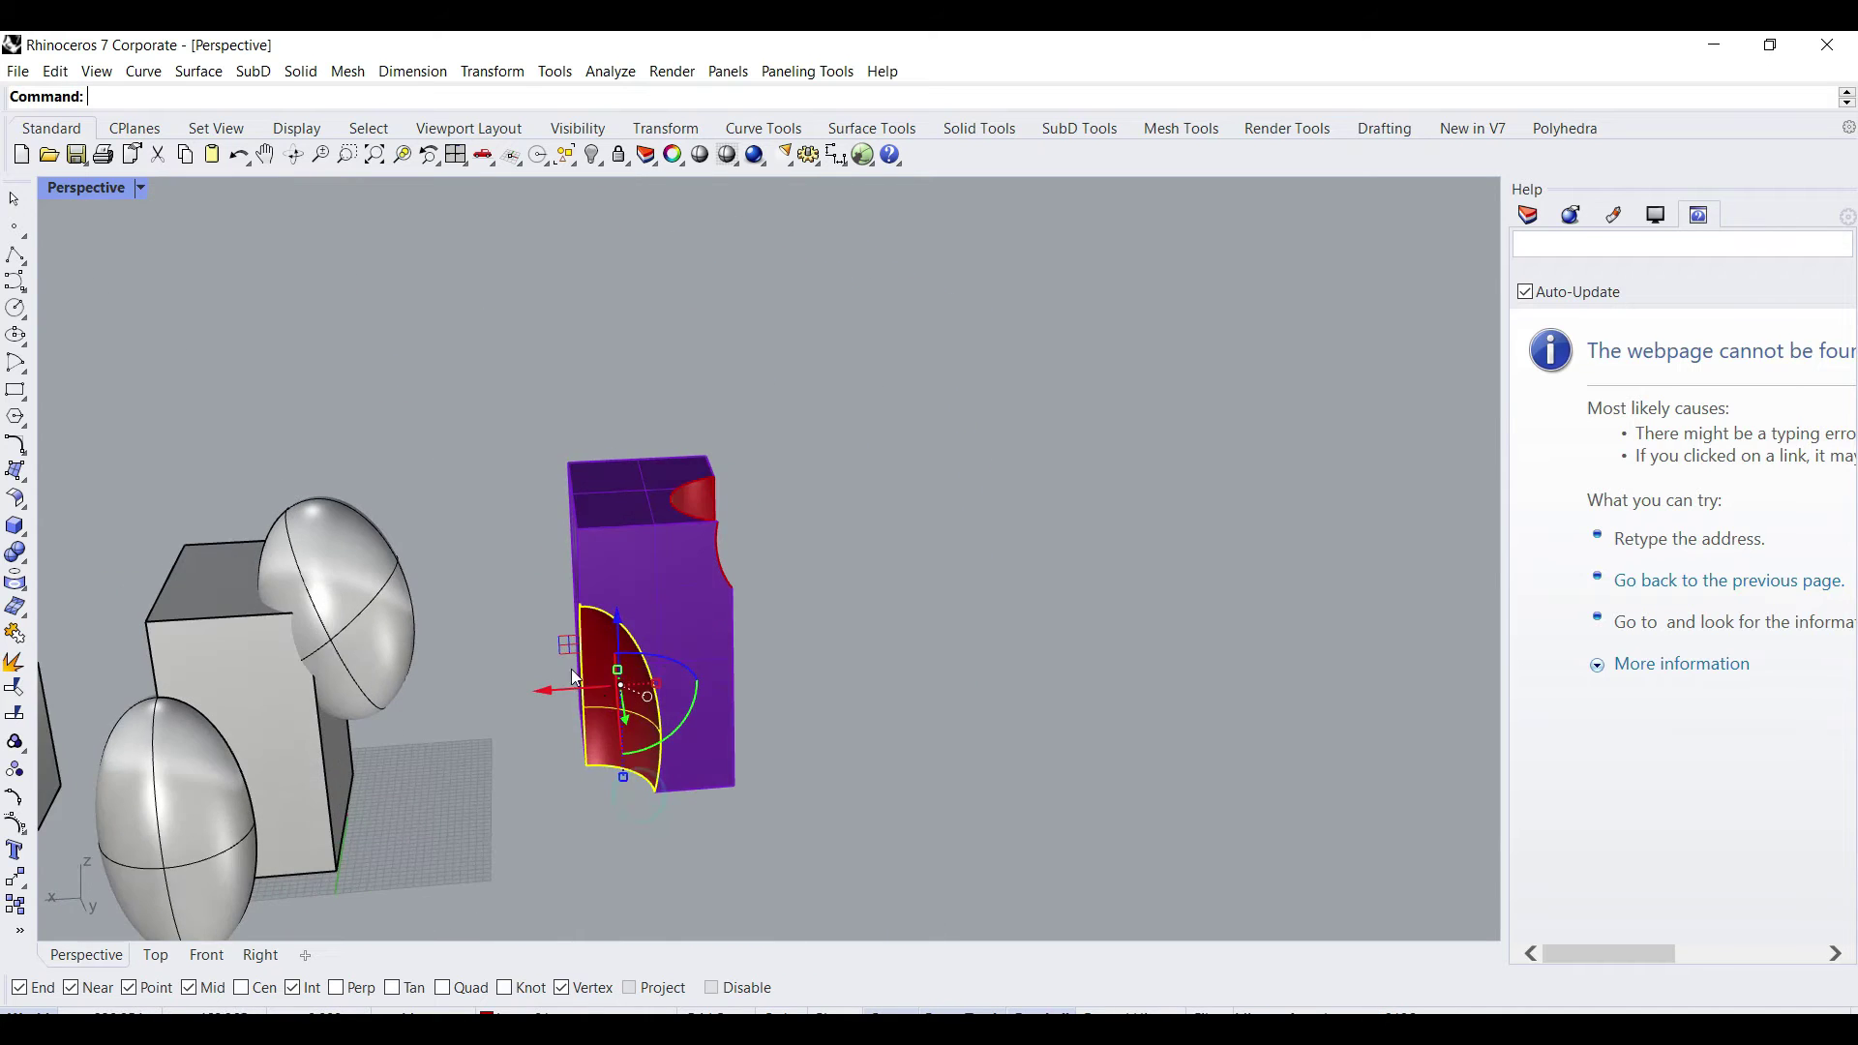
{"action": "right_click_drag", "start_coordinate": [634, 666], "coordinate": [438, 675]}
{"action": "scroll", "coordinate": [438, 675], "scroll_direction": "up", "scroll_amount": 6}
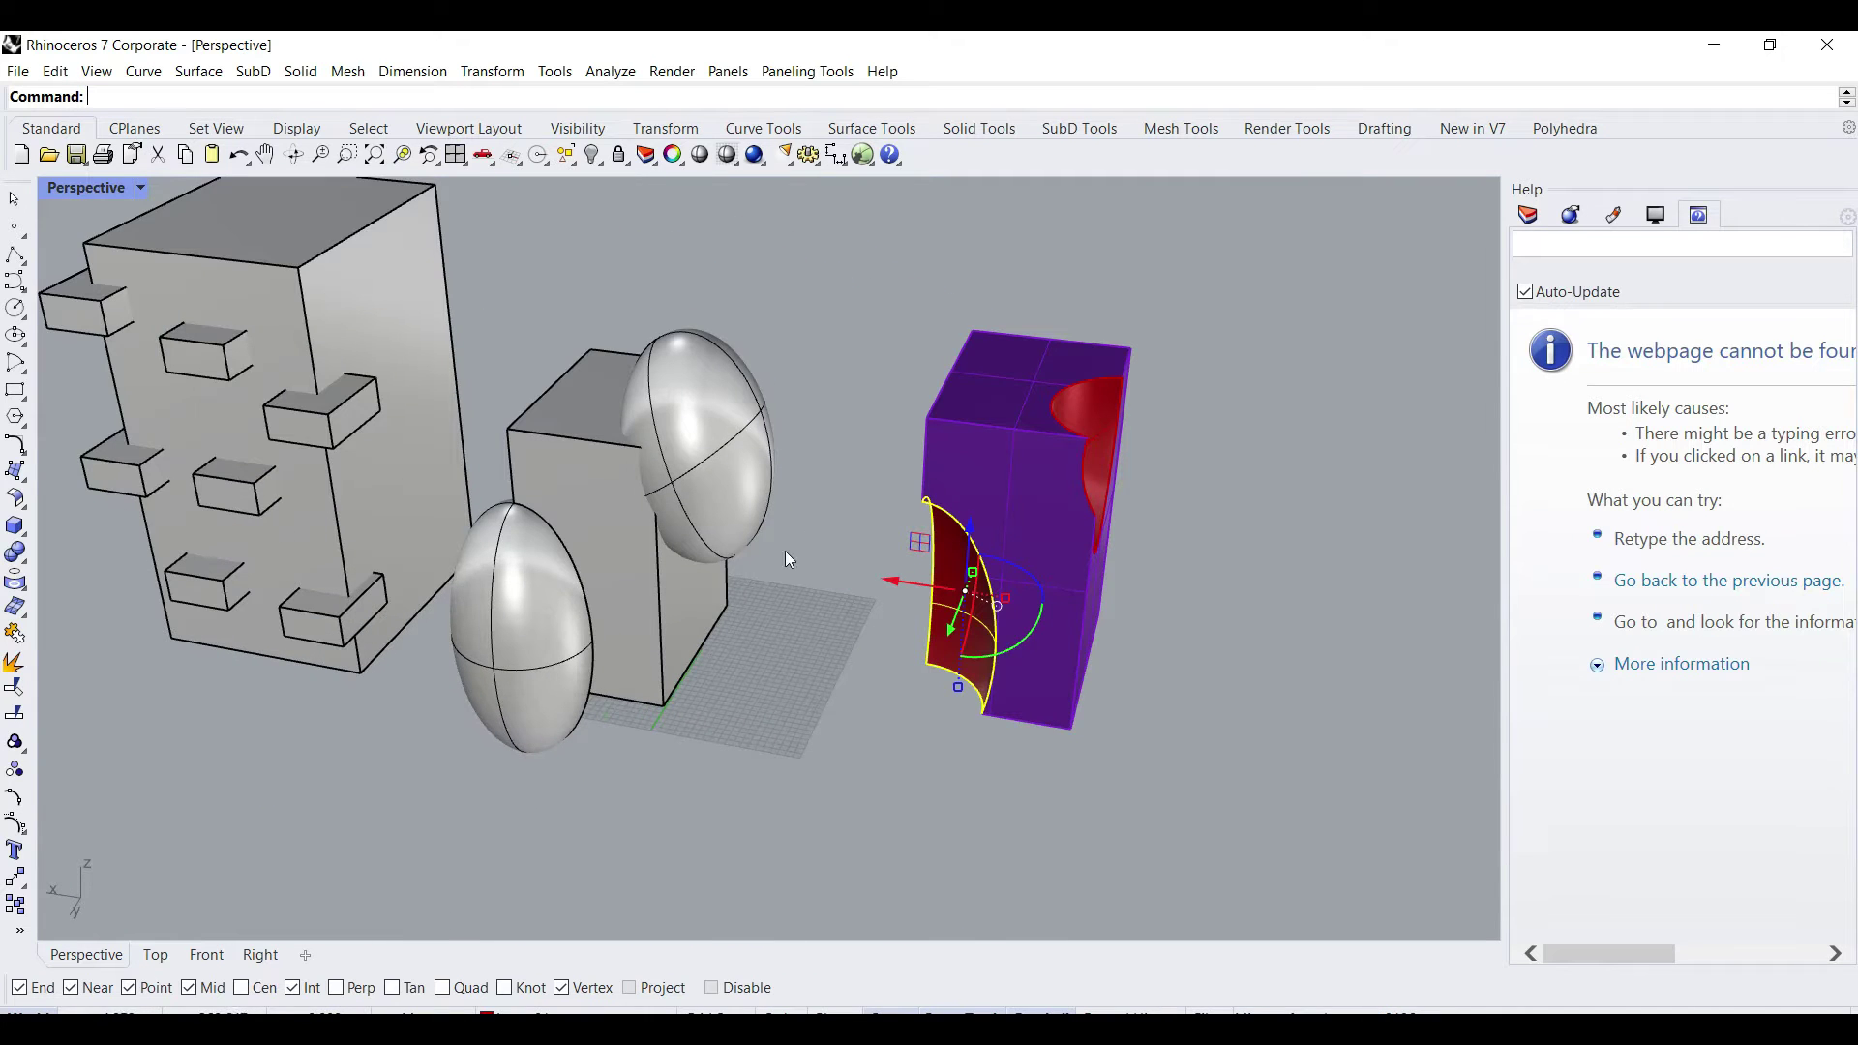
{"action": "right_click_drag", "start_coordinate": [749, 558], "coordinate": [706, 526]}
{"action": "right_click_drag", "start_coordinate": [995, 504], "coordinate": [978, 587]}
{"action": "scroll", "coordinate": [1111, 584], "scroll_direction": "up", "scroll_amount": 6}
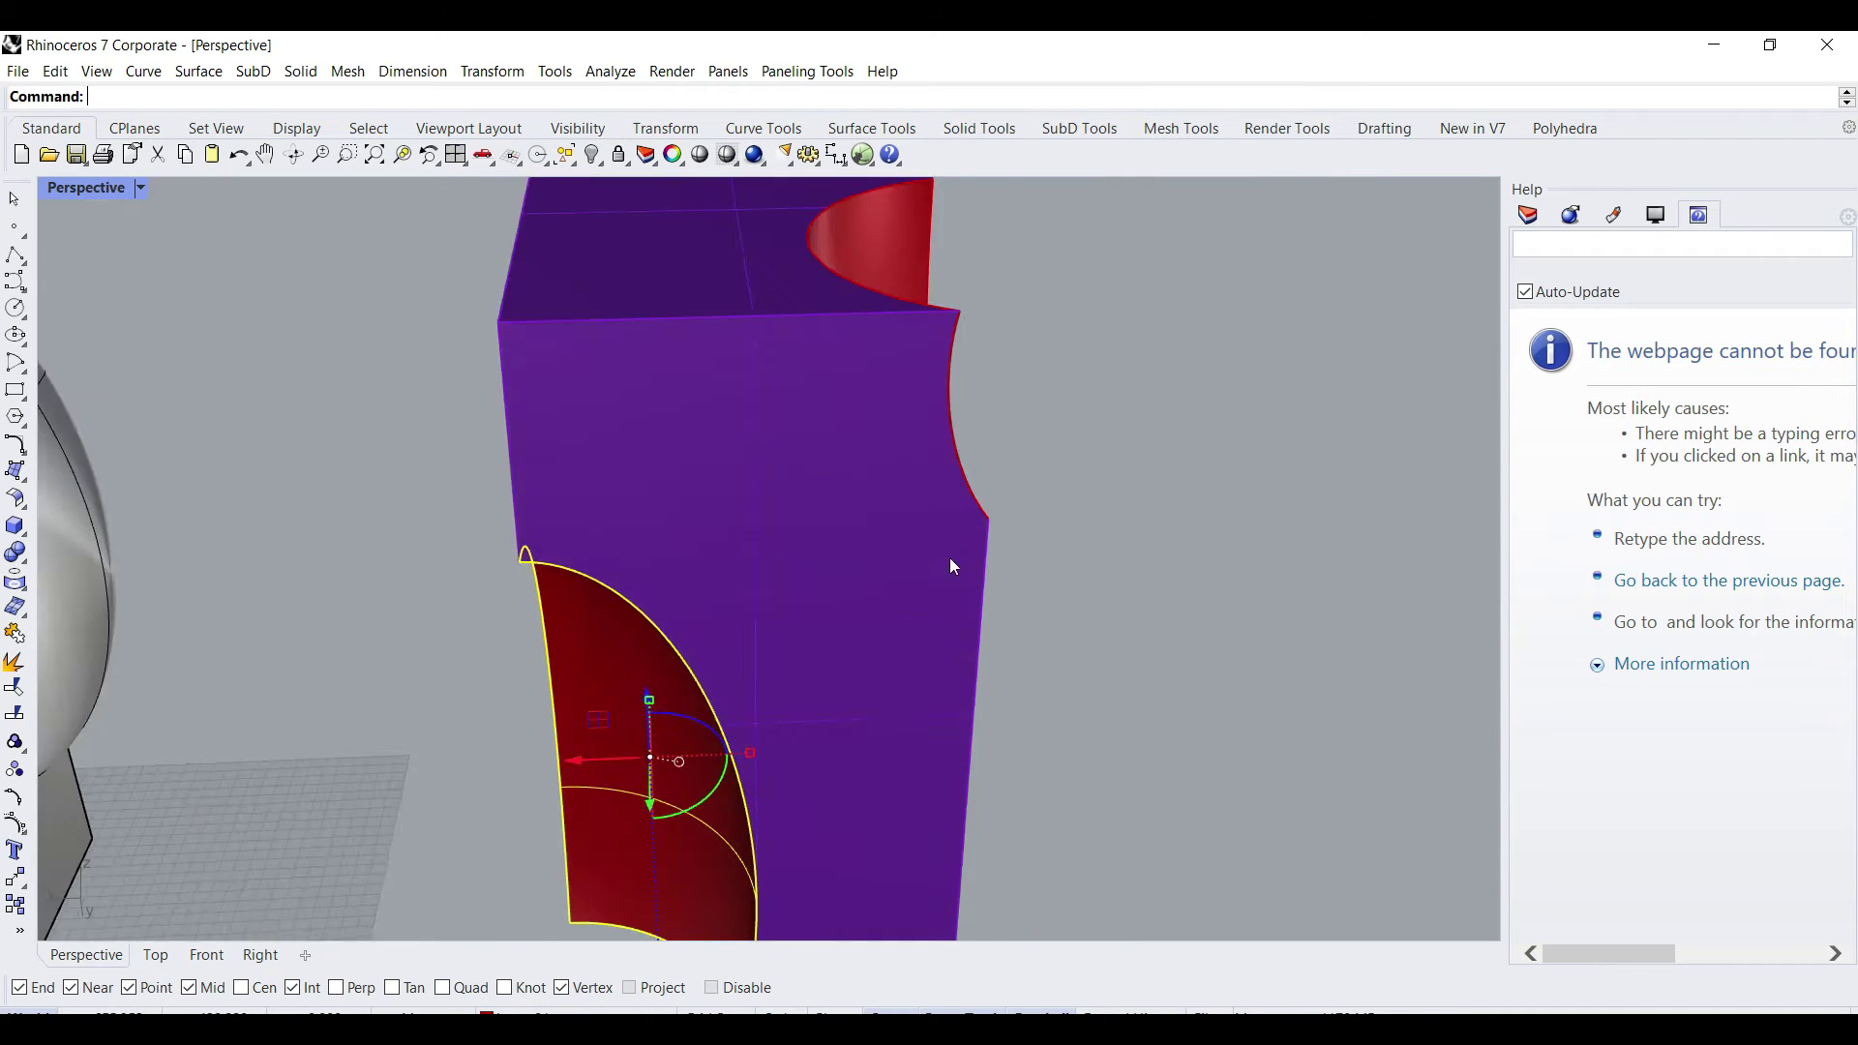
{"action": "scroll", "coordinate": [875, 523], "scroll_direction": "down", "scroll_amount": 6}
{"action": "mouse_move", "coordinate": [720, 449]}
{"action": "right_mouse_down"}
{"action": "mouse_move", "coordinate": [937, 456]}
{"action": "mouse_move", "coordinate": [749, 459]}
{"action": "right_mouse_up"}
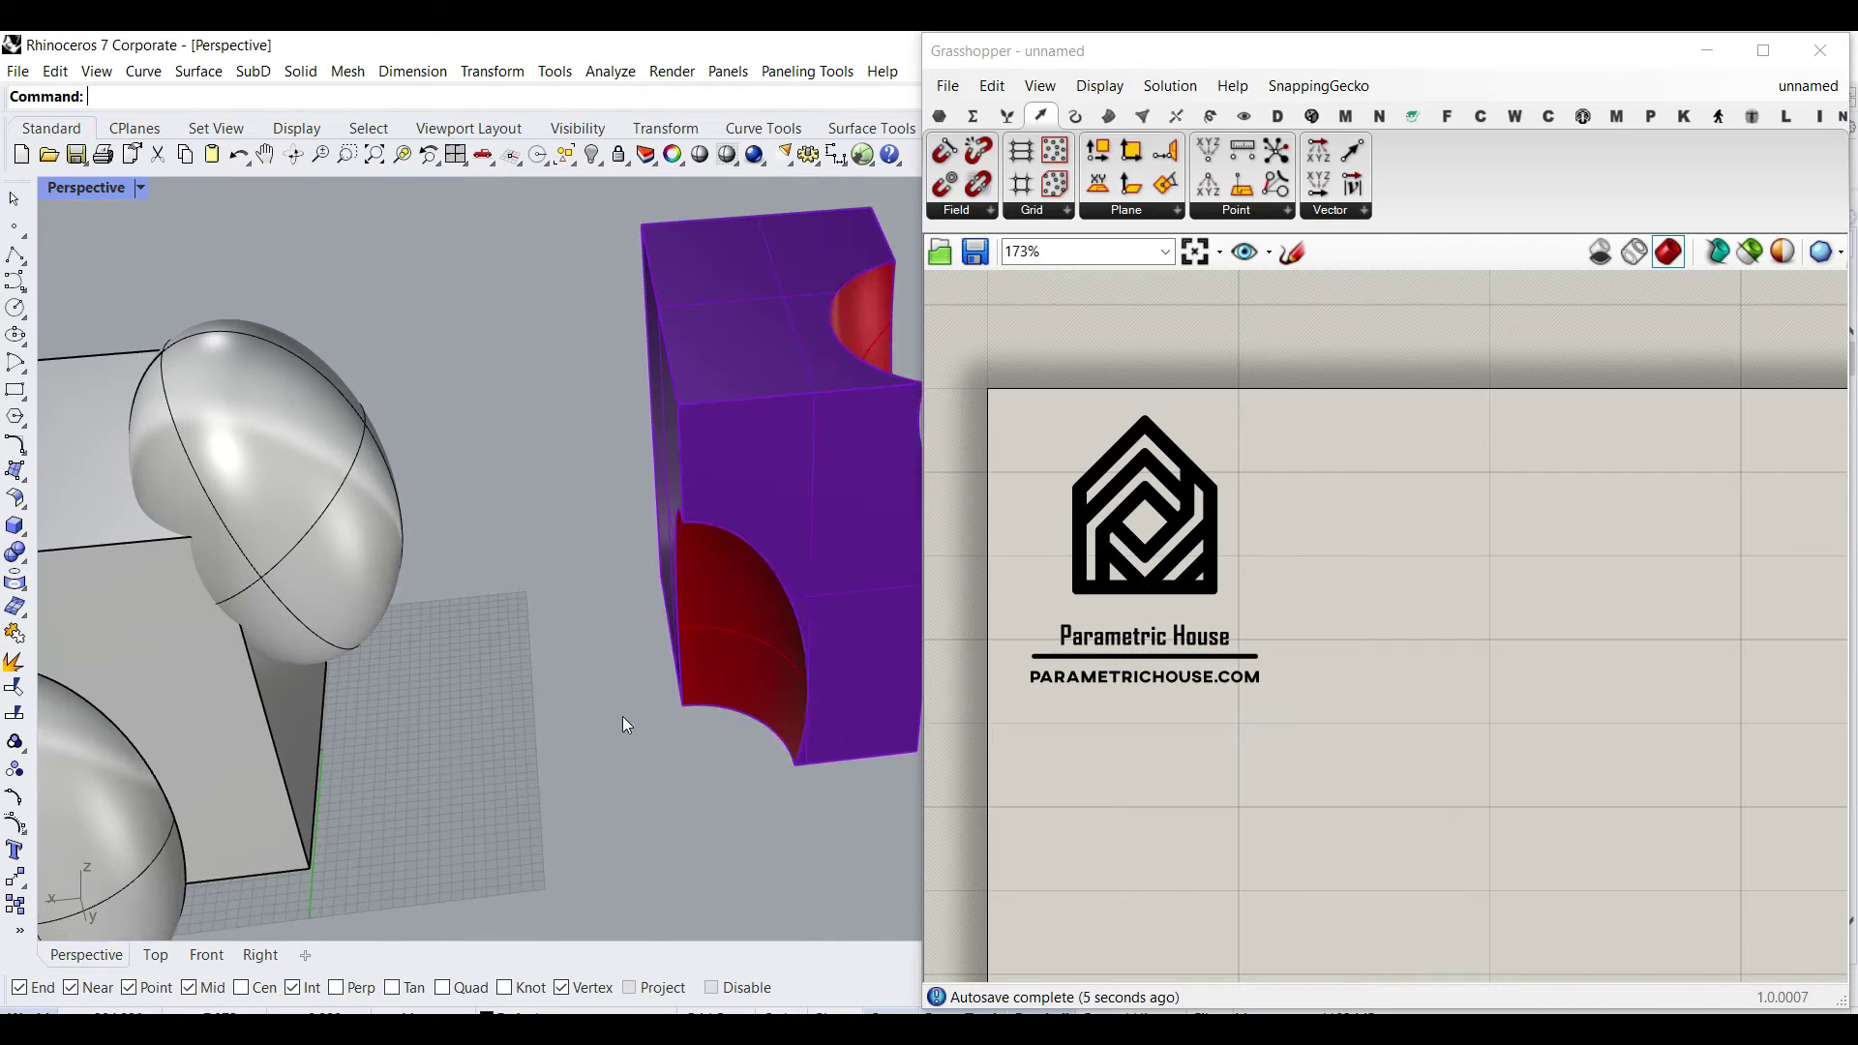
Step: Delete all the solids and baked surfaces from the Rhino model
{"action": "scroll", "coordinate": [623, 716], "scroll_direction": "down", "scroll_amount": 7}
{"action": "scroll", "coordinate": [806, 798], "scroll_direction": "down", "scroll_amount": 7}
{"action": "left_click_drag", "start_coordinate": [822, 811], "coordinate": [316, 509]}
{"action": "key", "text": "Delete"}
Step: Draw a tall solid box on the construction plane around the origin
{"action": "scroll", "coordinate": [536, 673], "scroll_direction": "up", "scroll_amount": 5}
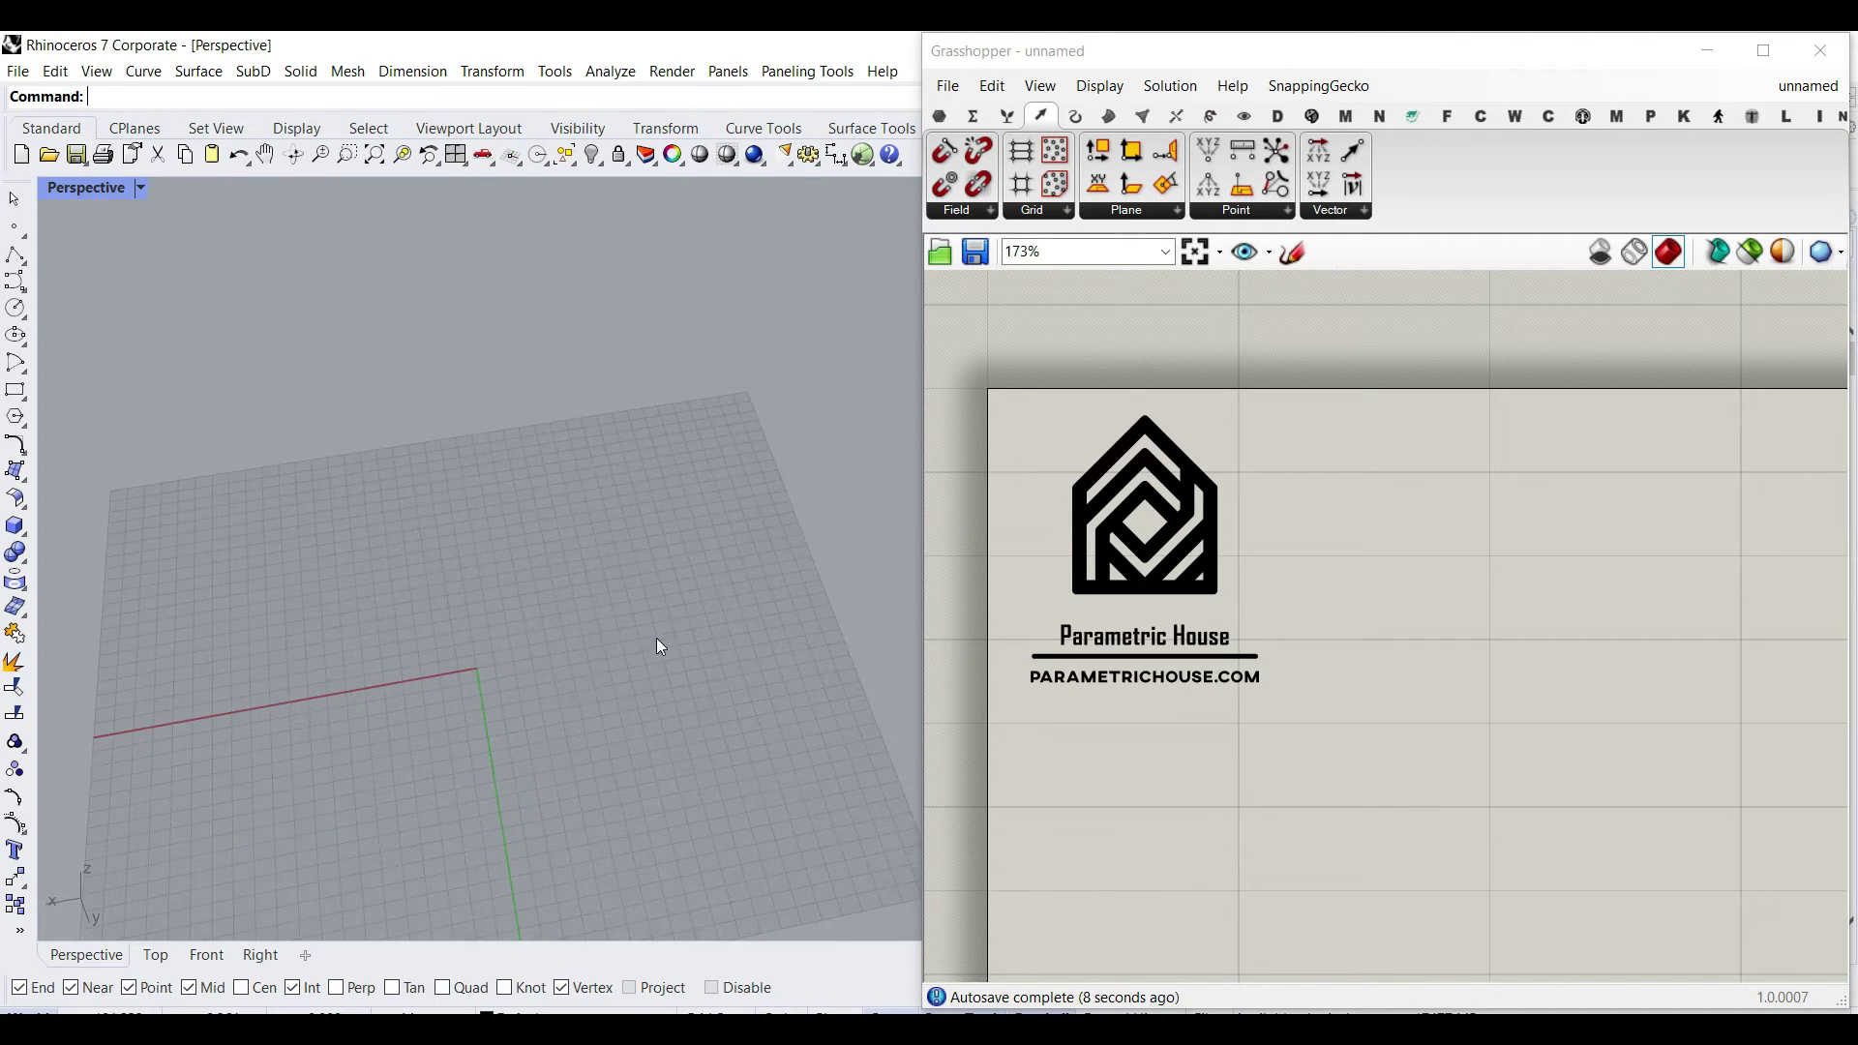
{"action": "left_click", "coordinate": [322, 602]}
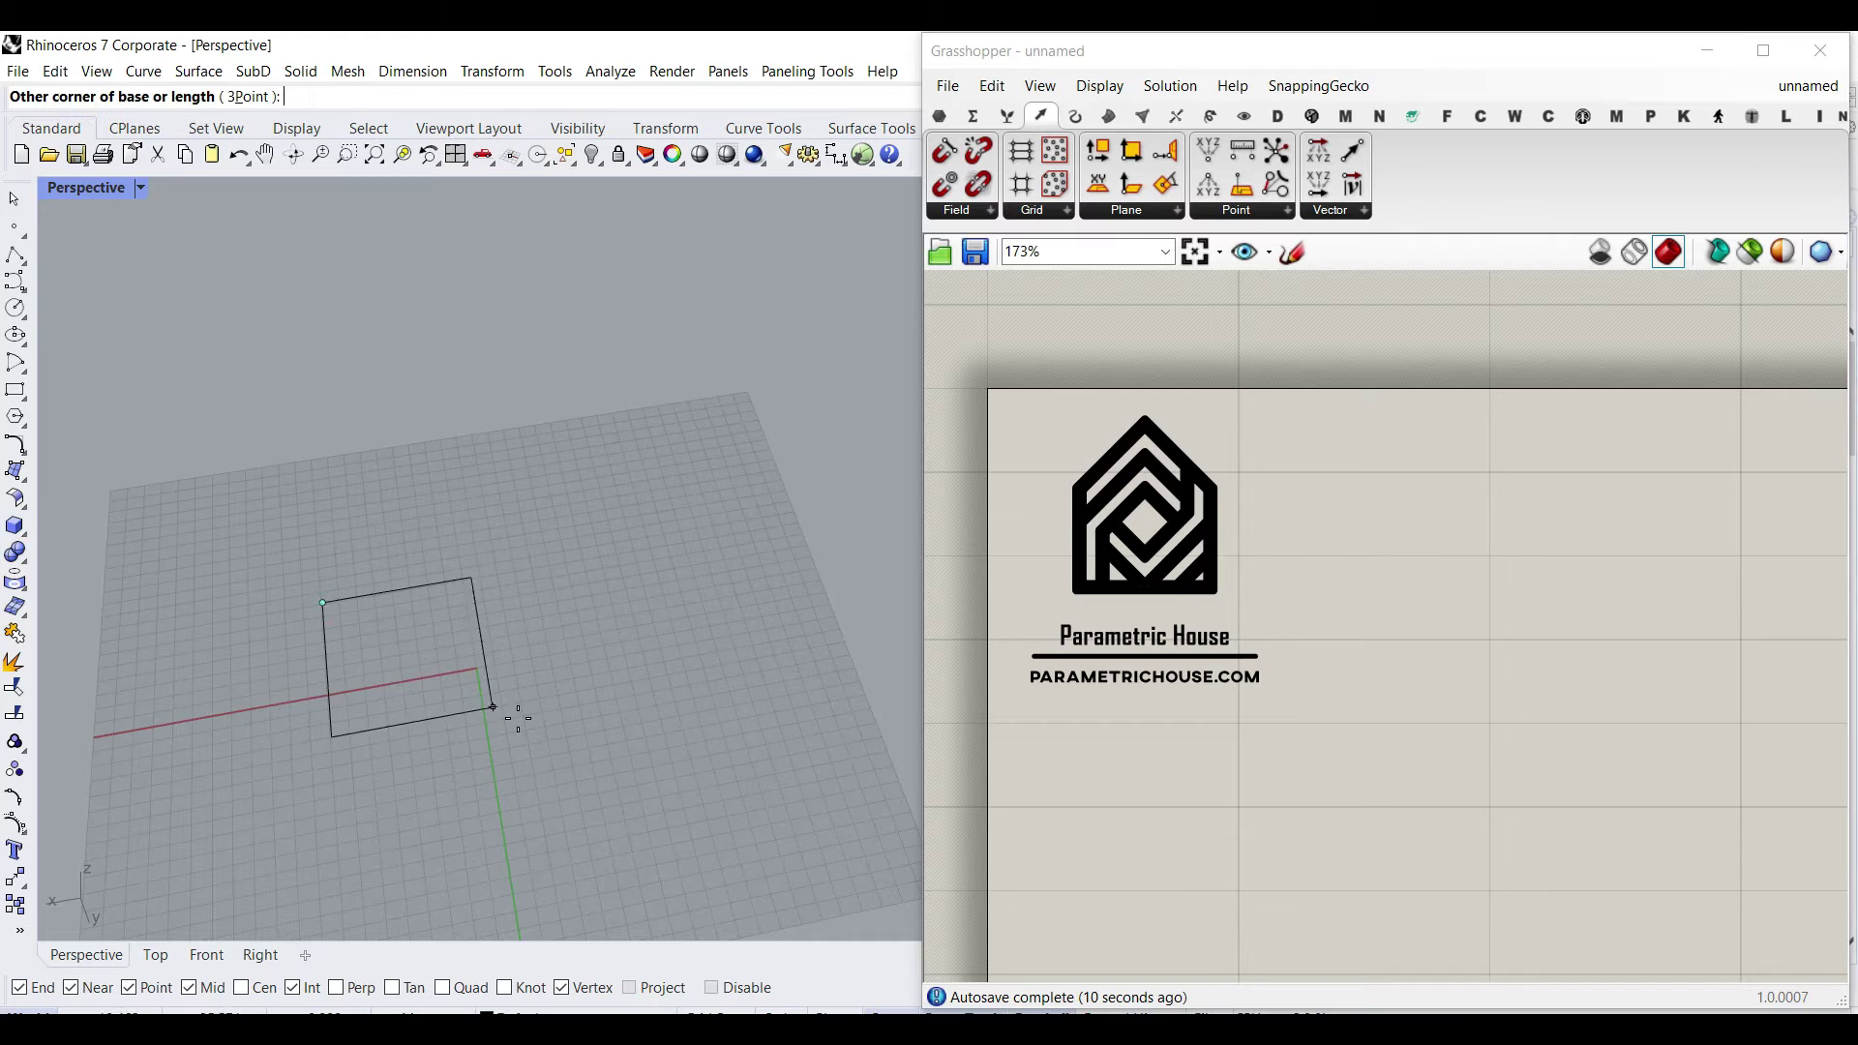
{"action": "left_click", "coordinate": [639, 754]}
{"action": "scroll", "coordinate": [581, 664], "scroll_direction": "down", "scroll_amount": 2}
{"action": "mouse_move", "coordinate": [581, 664]}
{"action": "right_mouse_down"}
{"action": "mouse_move", "coordinate": [545, 493]}
{"action": "mouse_move", "coordinate": [526, 539]}
{"action": "mouse_move", "coordinate": [295, 520]}
{"action": "right_mouse_up"}
{"action": "left_click", "coordinate": [539, 445]}
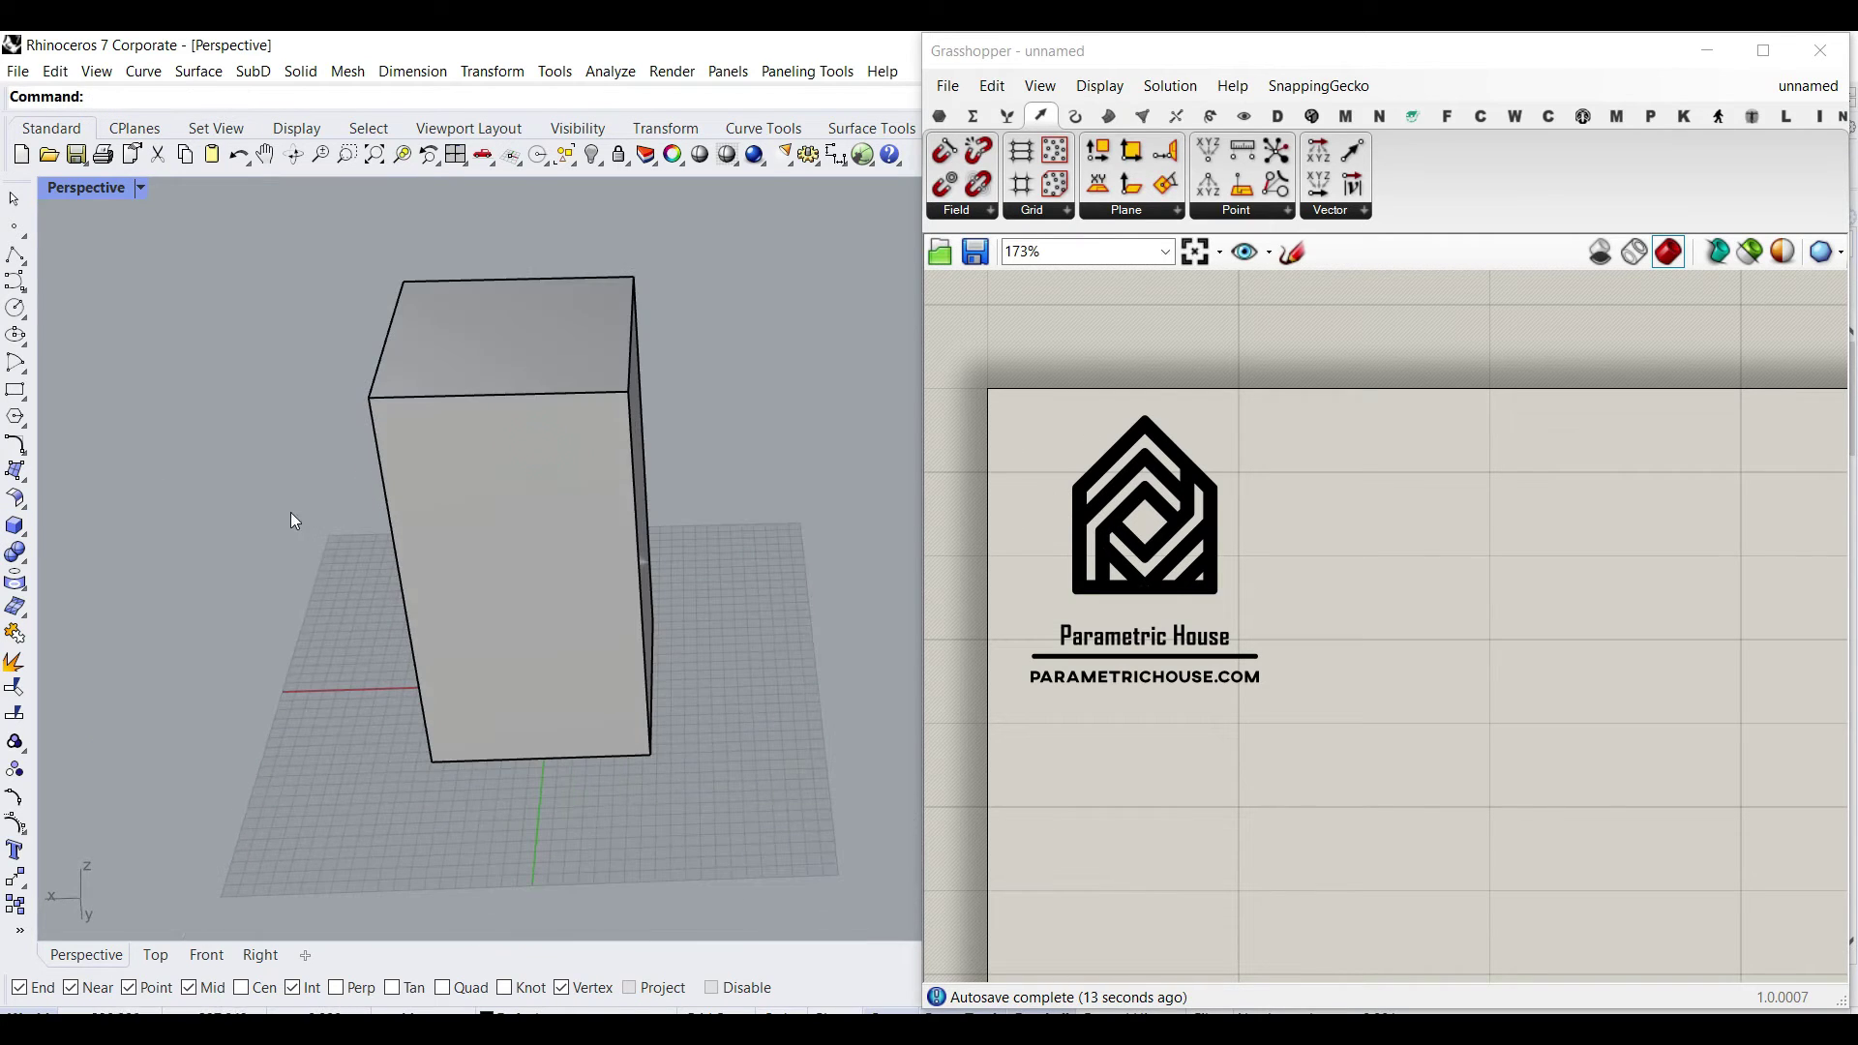
Step: Draw a sphere with a radius of about 46 centred on the midpoint of the box's top front edge
{"action": "left_click", "coordinate": [24, 537]}
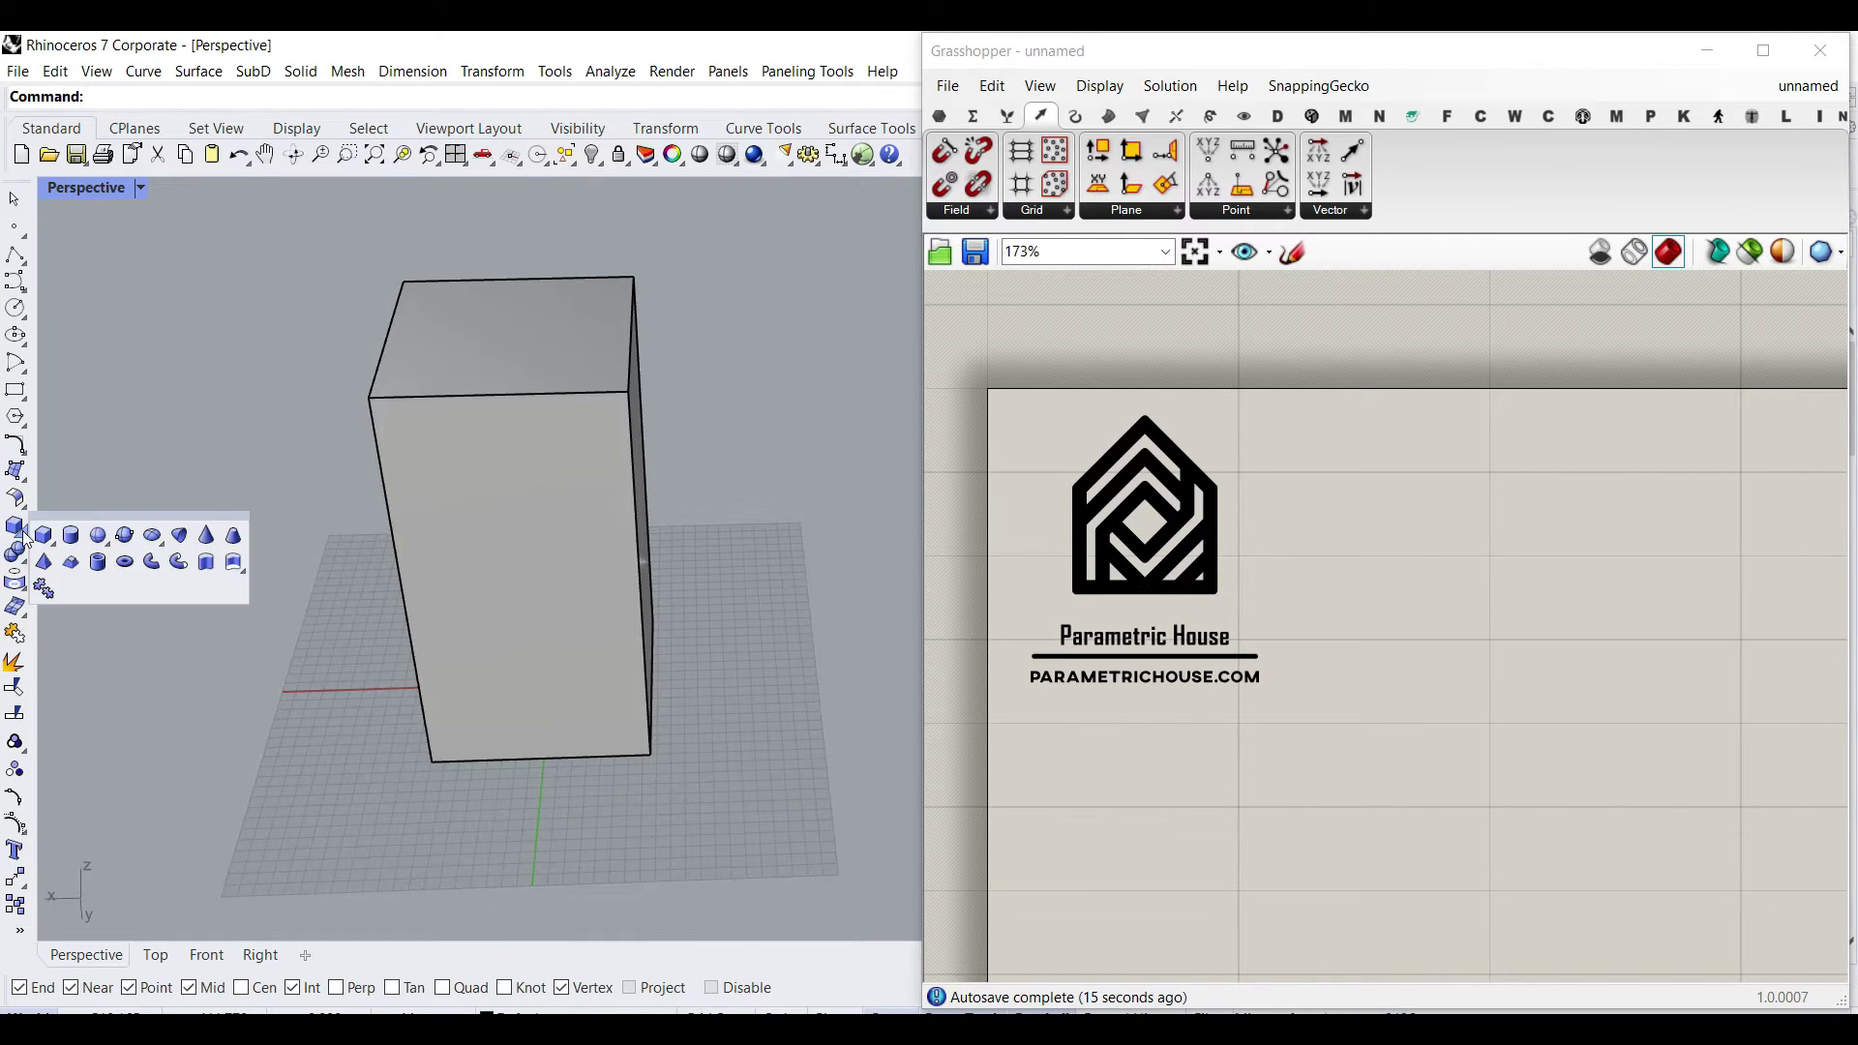
{"action": "left_click", "coordinate": [98, 537]}
{"action": "left_click", "coordinate": [496, 395]}
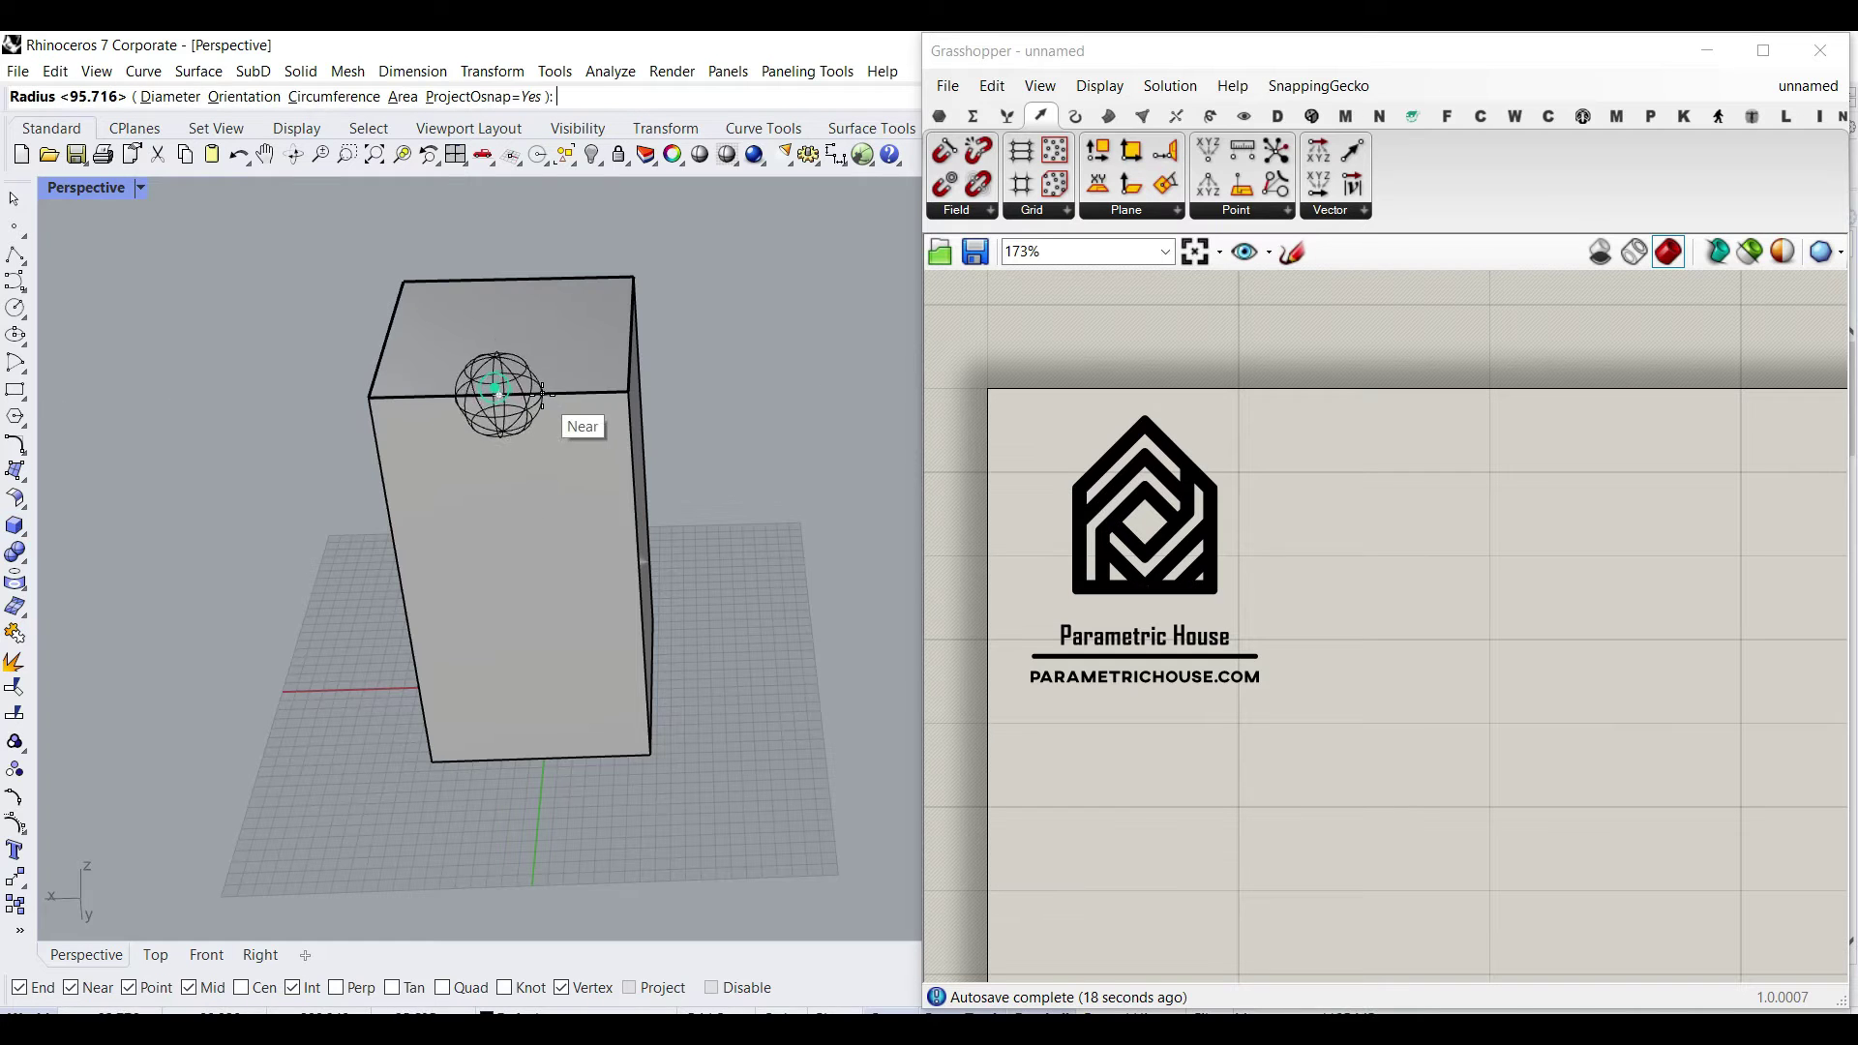
{"action": "left_click", "coordinate": [610, 418]}
Step: Stretch the sphere vertically into a tall ellipsoid and move it down to the middle of the box's front face
{"action": "right_click_drag", "start_coordinate": [516, 395], "coordinate": [503, 458]}
{"action": "left_click", "coordinate": [498, 327]}
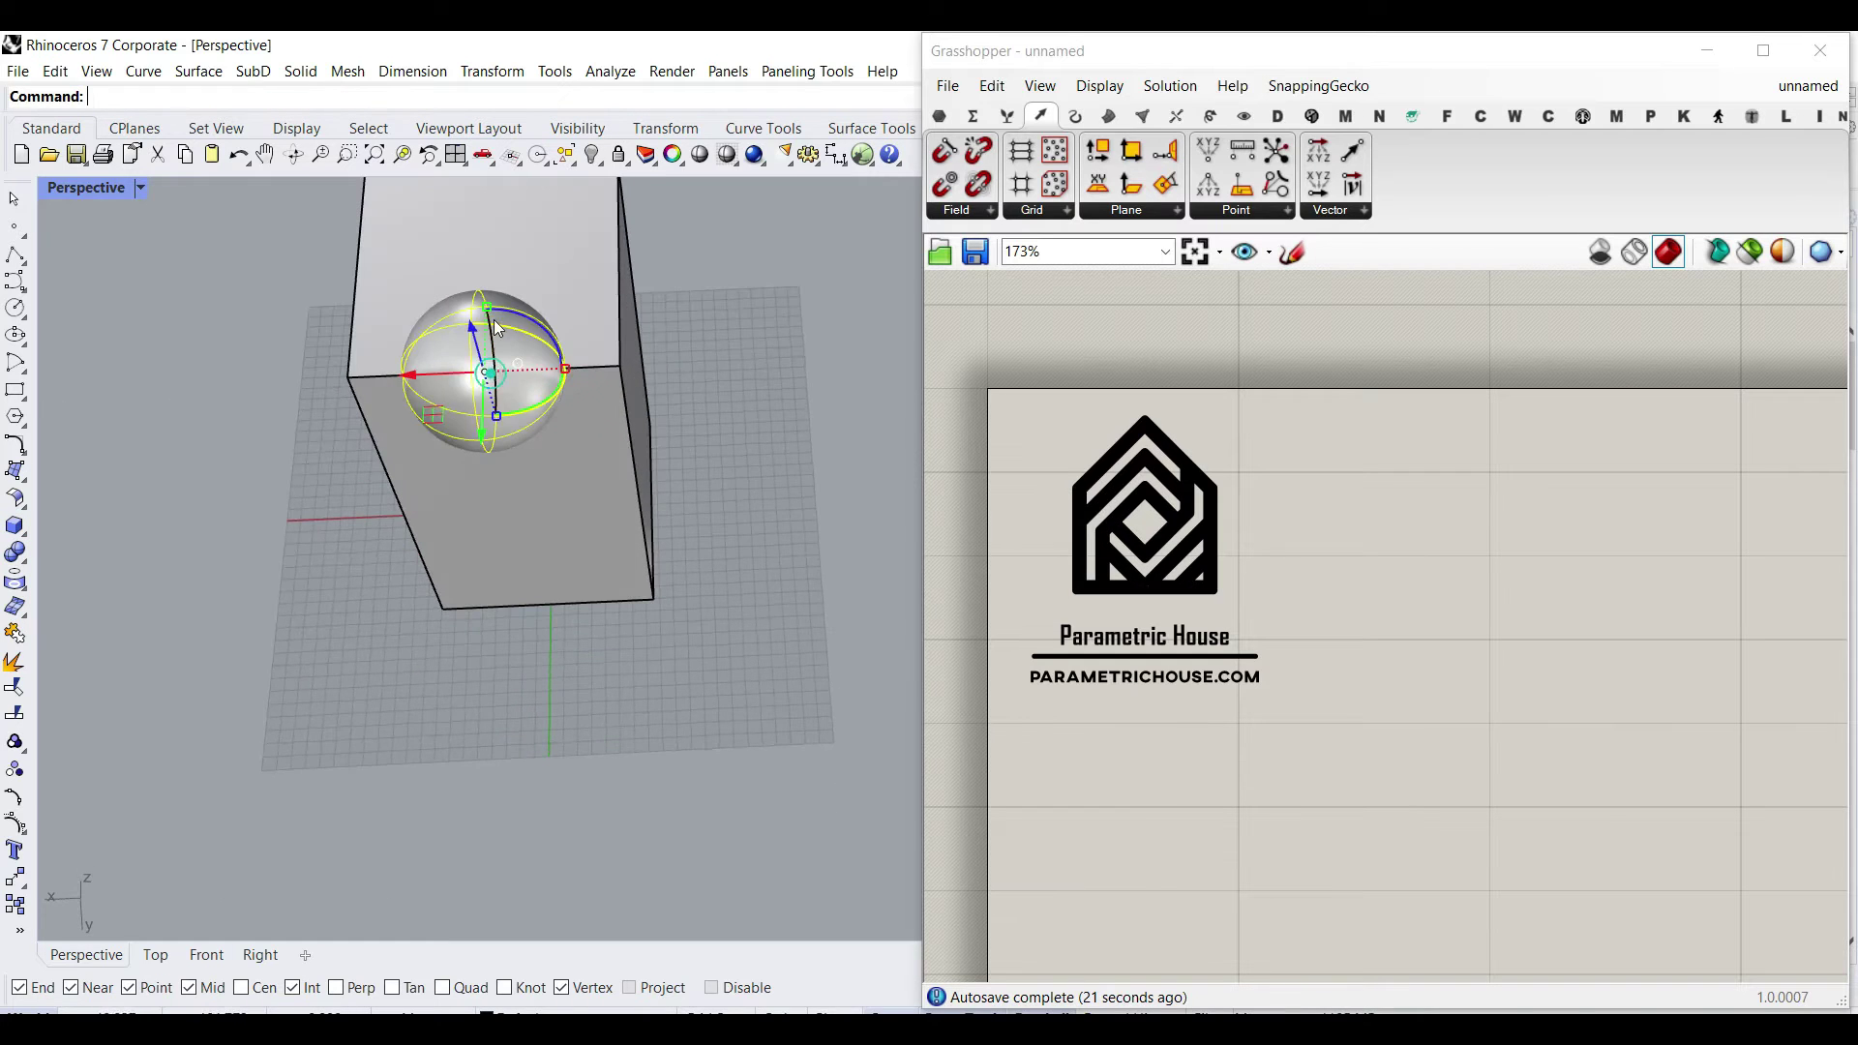
{"action": "left_click_drag", "start_coordinate": [487, 428], "coordinate": [508, 382]}
{"action": "right_click_drag", "start_coordinate": [508, 382], "coordinate": [523, 378]}
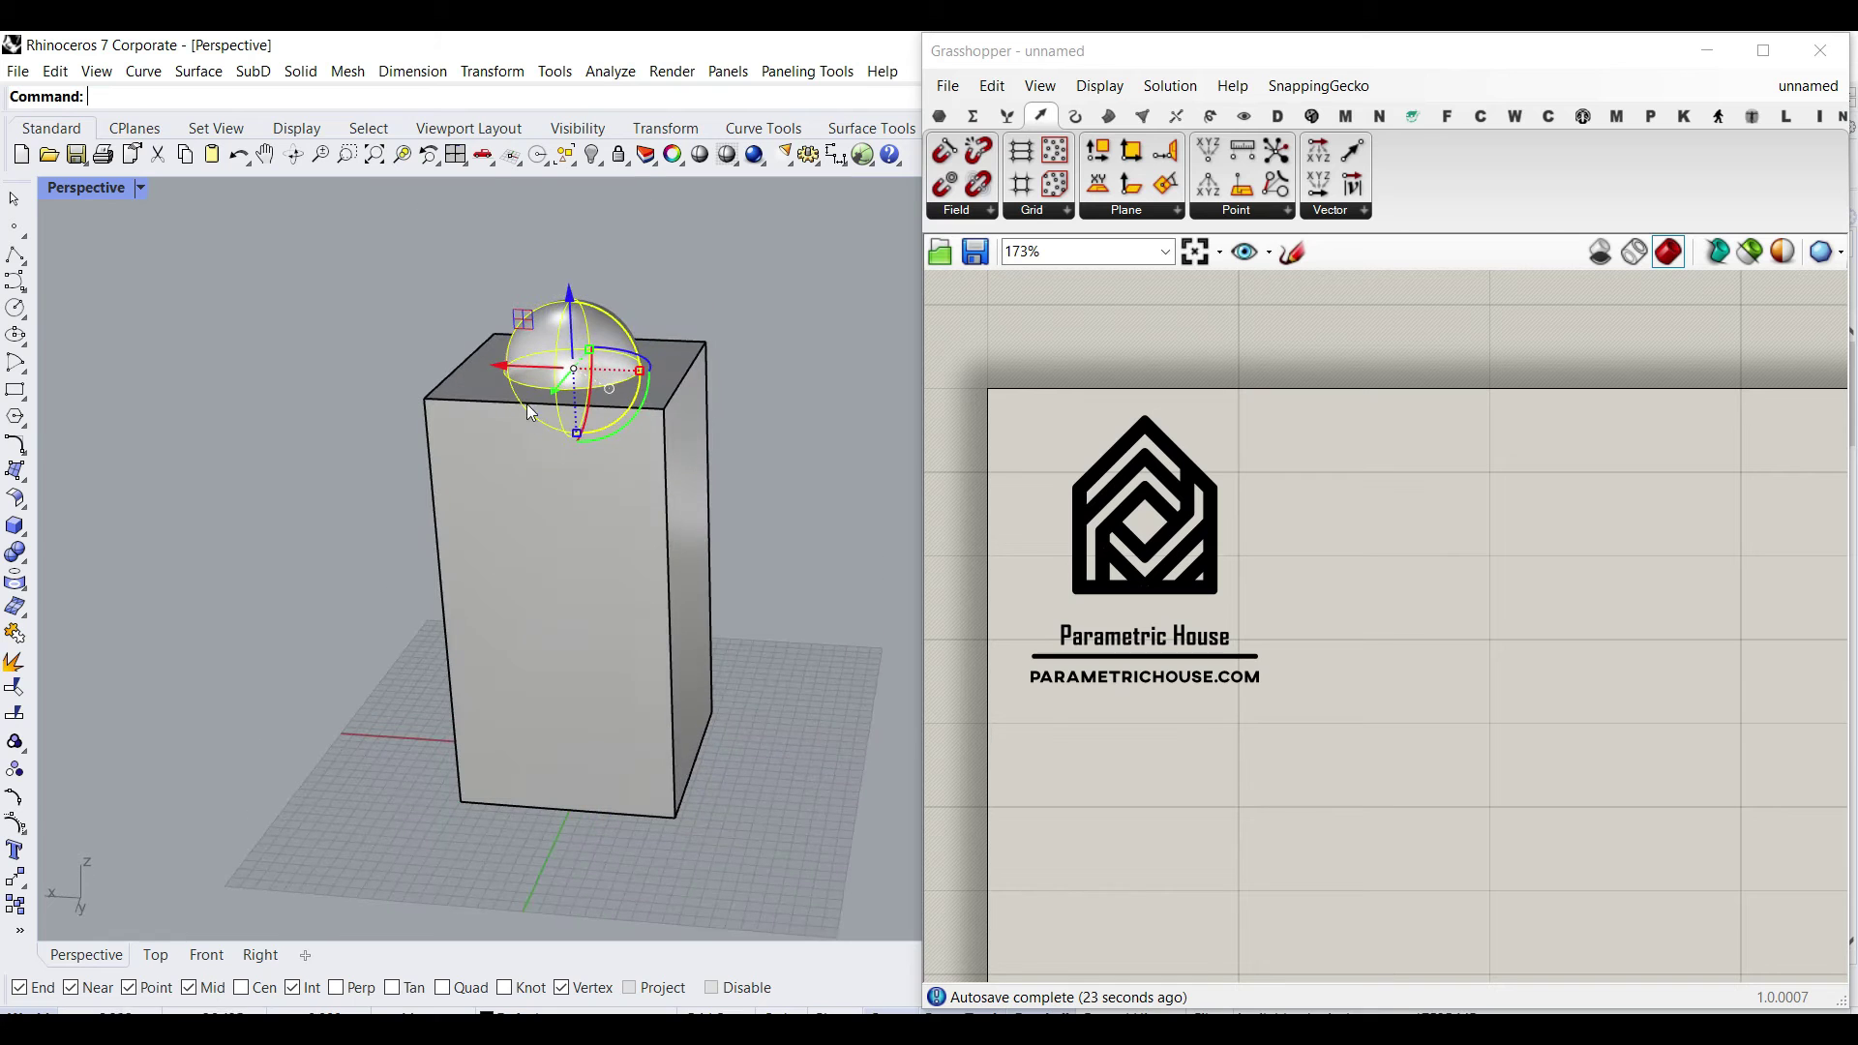
{"action": "left_click_drag", "start_coordinate": [577, 448], "coordinate": [587, 531]}
{"action": "right_click_drag", "start_coordinate": [587, 530], "coordinate": [591, 585]}
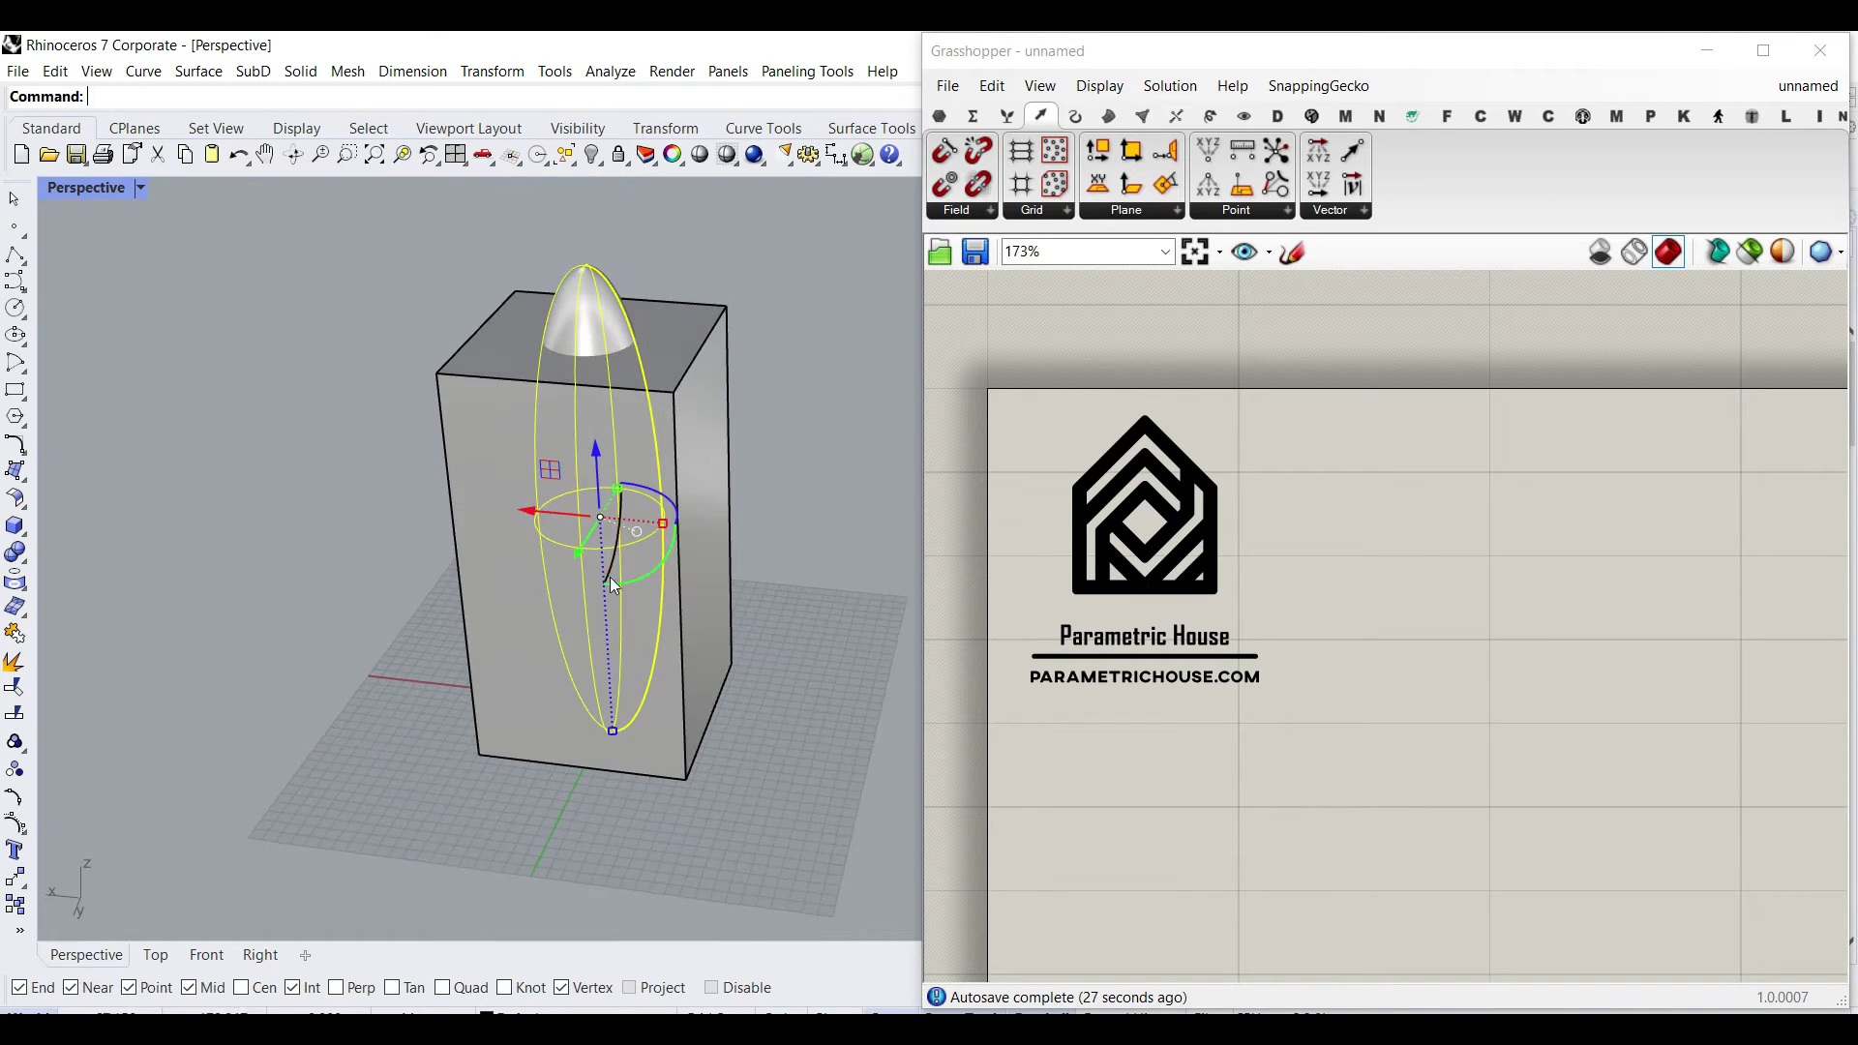
Step: Deepen the ellipsoid so it bulges further through the front face, and shorten its height to fit within the face
{"action": "scroll", "coordinate": [610, 505], "scroll_direction": "up", "scroll_amount": 3}
{"action": "scroll", "coordinate": [634, 516], "scroll_direction": "up", "scroll_amount": 1}
{"action": "left_click_drag", "start_coordinate": [631, 513], "coordinate": [697, 442]}
{"action": "scroll", "coordinate": [668, 503], "scroll_direction": "down", "scroll_amount": 3}
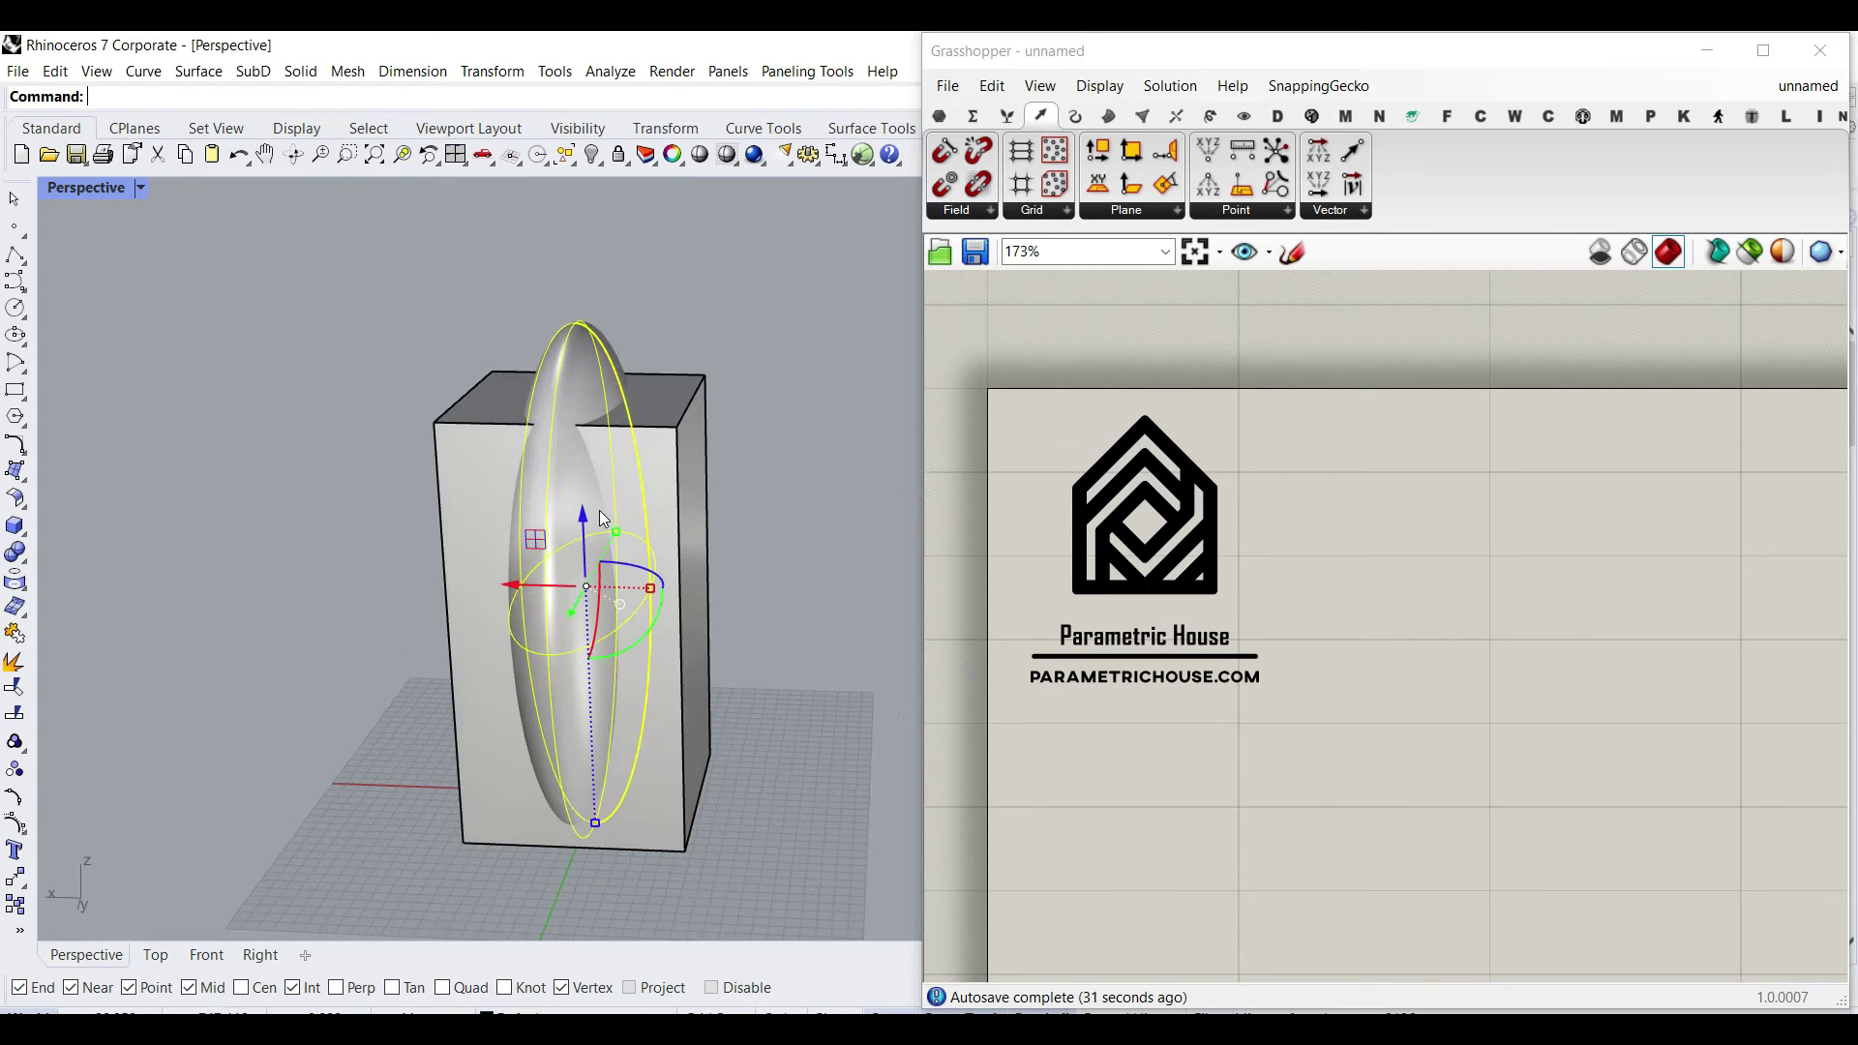
{"action": "left_click_drag", "start_coordinate": [595, 824], "coordinate": [593, 751]}
{"action": "key", "text": "Escape"}
Step: Examine from several angles how the ellipsoid intersects the box's front face
{"action": "right_click_drag", "start_coordinate": [643, 662], "coordinate": [419, 706]}
{"action": "scroll", "coordinate": [475, 630], "scroll_direction": "up", "scroll_amount": 4}
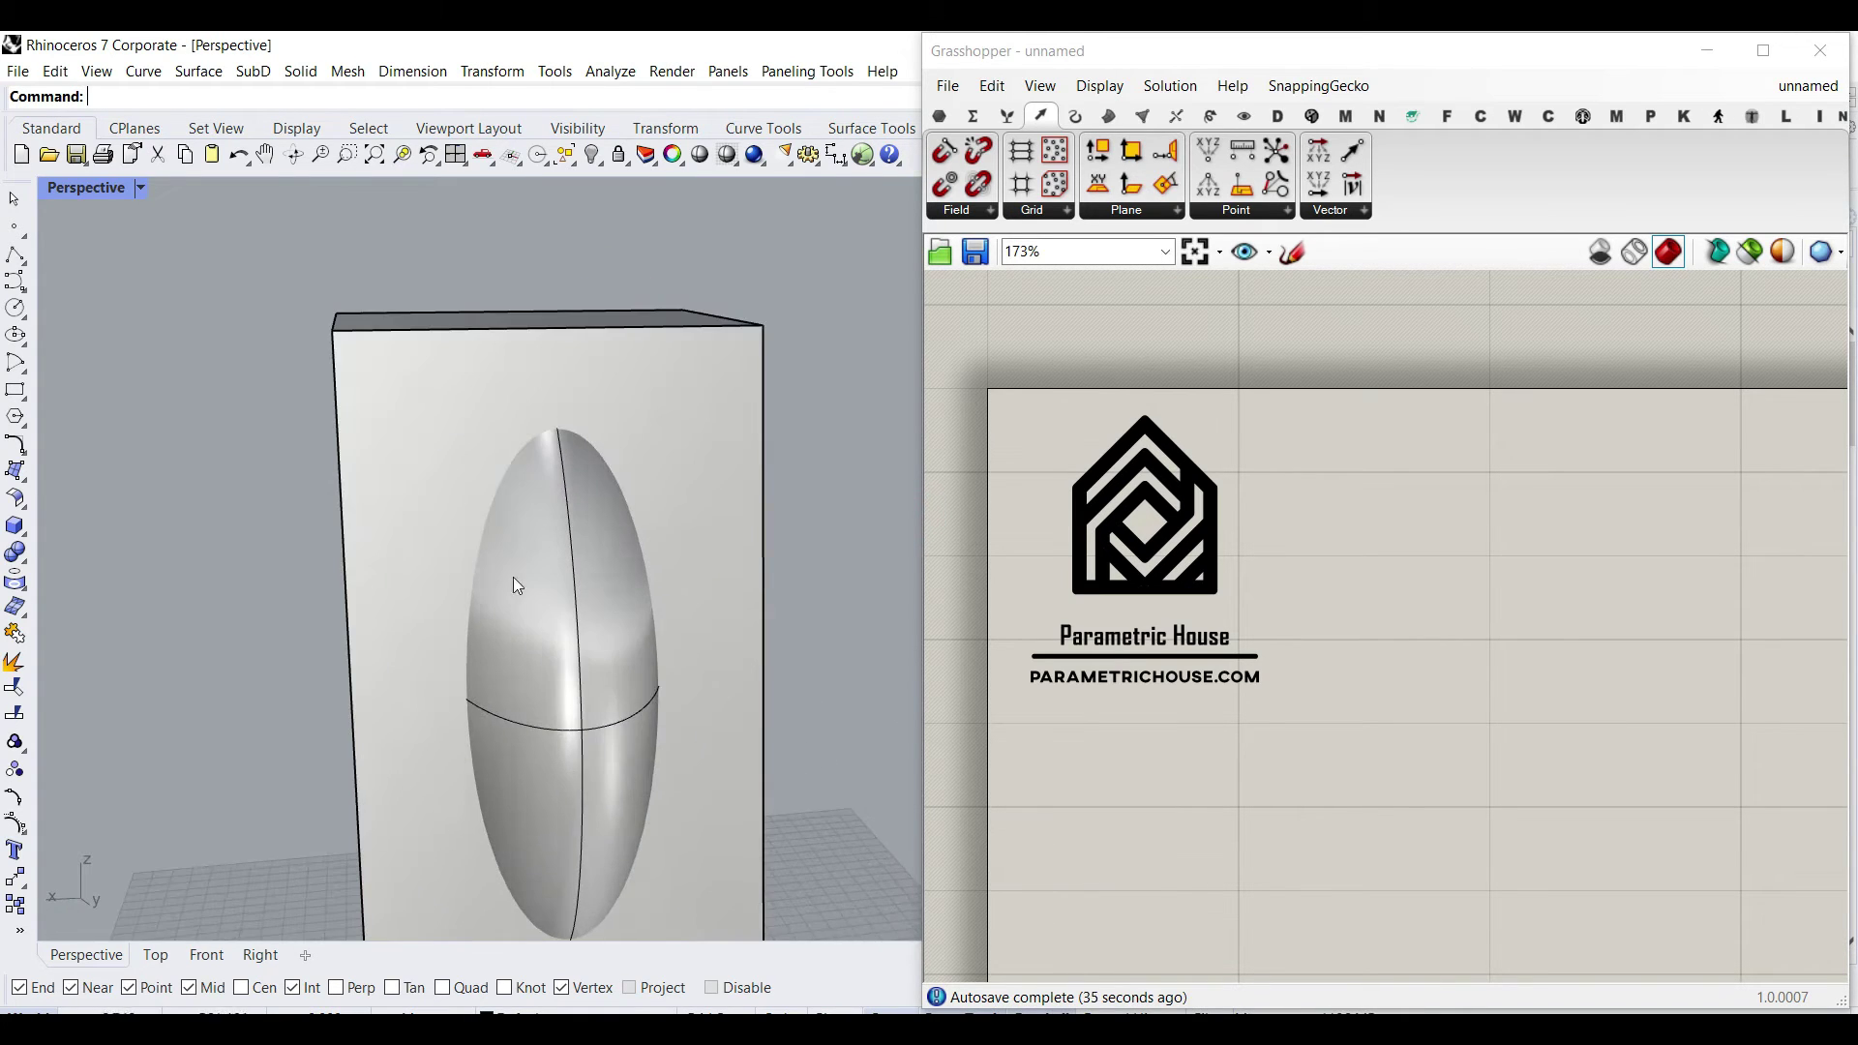
{"action": "scroll", "coordinate": [584, 613], "scroll_direction": "down", "scroll_amount": 3}
{"action": "right_click_drag", "start_coordinate": [573, 536], "coordinate": [606, 708]}
{"action": "scroll", "coordinate": [571, 768], "scroll_direction": "up", "scroll_amount": 5}
{"action": "right_click_drag", "start_coordinate": [571, 768], "coordinate": [584, 596]}
{"action": "right_click_drag", "start_coordinate": [391, 629], "coordinate": [532, 603]}
{"action": "scroll", "coordinate": [420, 641], "scroll_direction": "down", "scroll_amount": 5}
Step: Draw a small sphere centred on the midpoint of the box's bottom side edge
{"action": "left_click", "coordinate": [21, 538]}
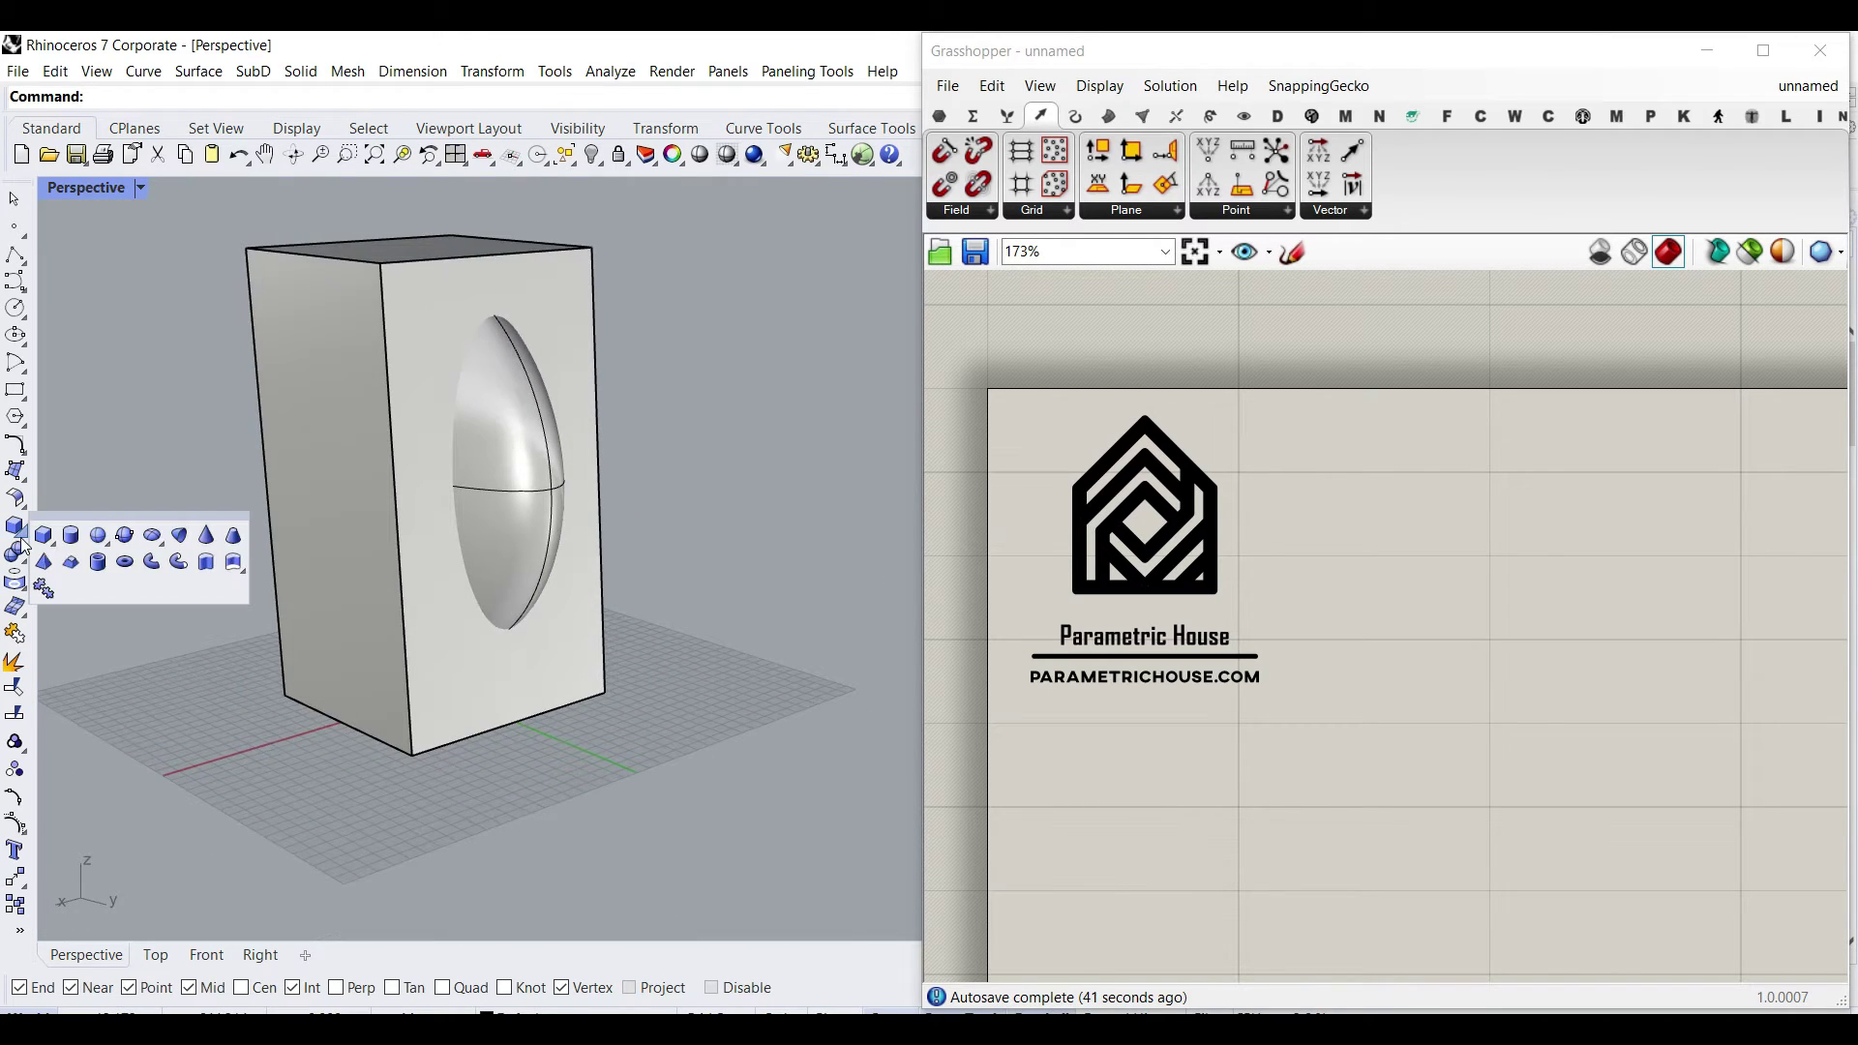
{"action": "left_click", "coordinate": [102, 542]}
{"action": "left_click", "coordinate": [329, 716]}
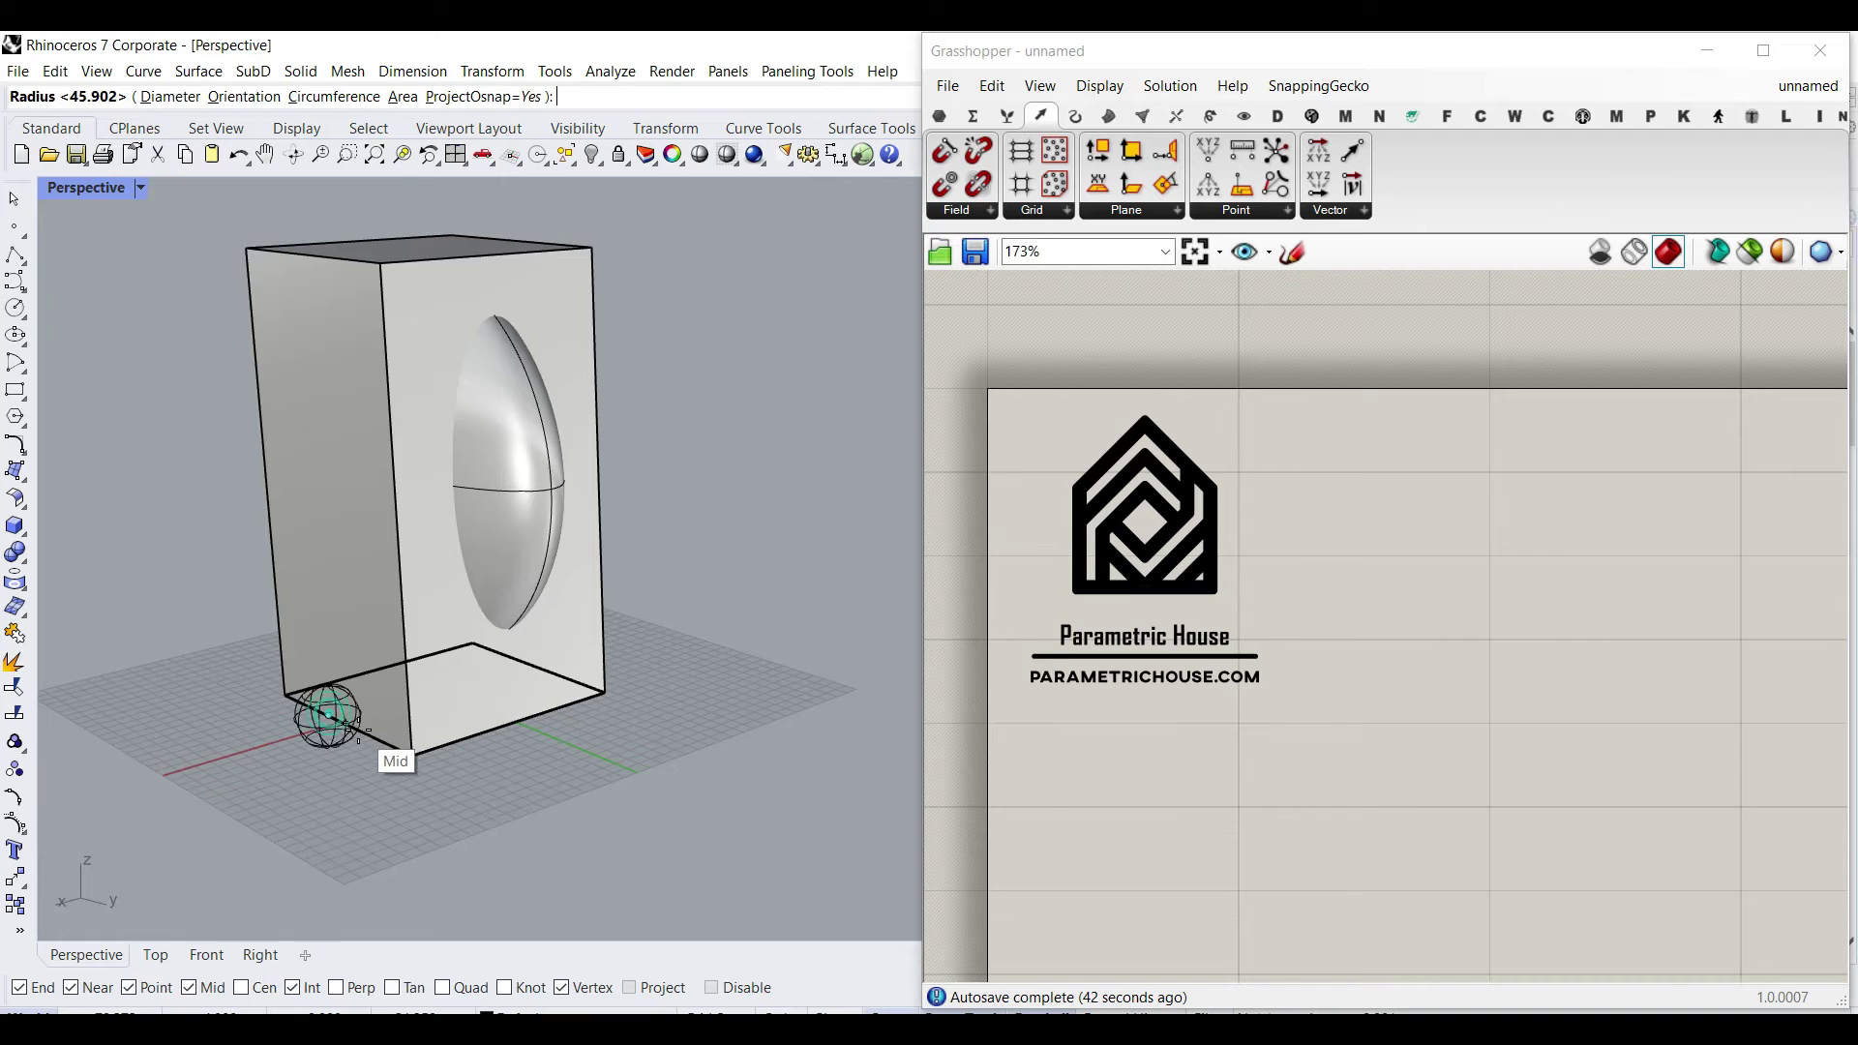
{"action": "left_click", "coordinate": [349, 721]}
Step: Stretch the small sphere vertically into an ellipsoid and raise it onto the lower part of the side face
{"action": "left_click", "coordinate": [352, 777]}
{"action": "left_click_drag", "start_coordinate": [332, 760], "coordinate": [337, 821]}
{"action": "left_click_drag", "start_coordinate": [311, 728], "coordinate": [321, 598]}
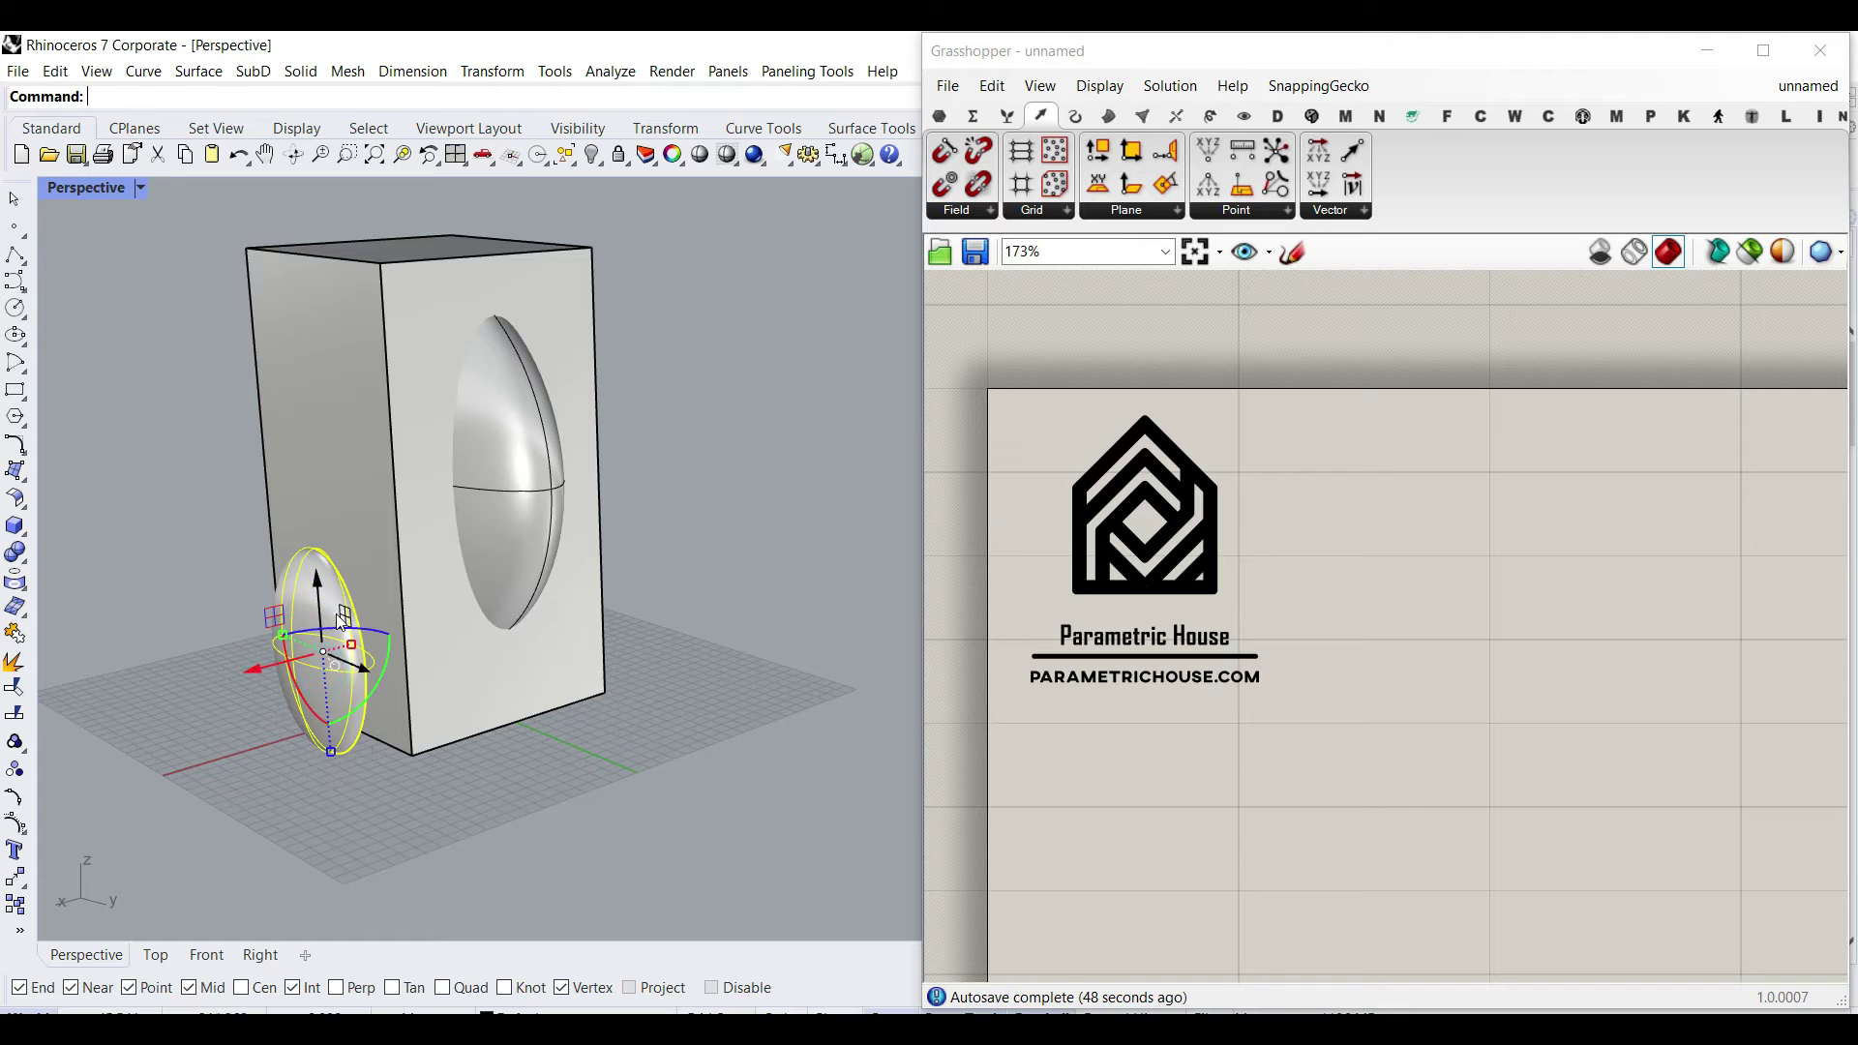
Step: Copy the small side ellipsoid across the box and position the copy on the opposite side face
{"action": "right_click_drag", "start_coordinate": [341, 611], "coordinate": [246, 654]}
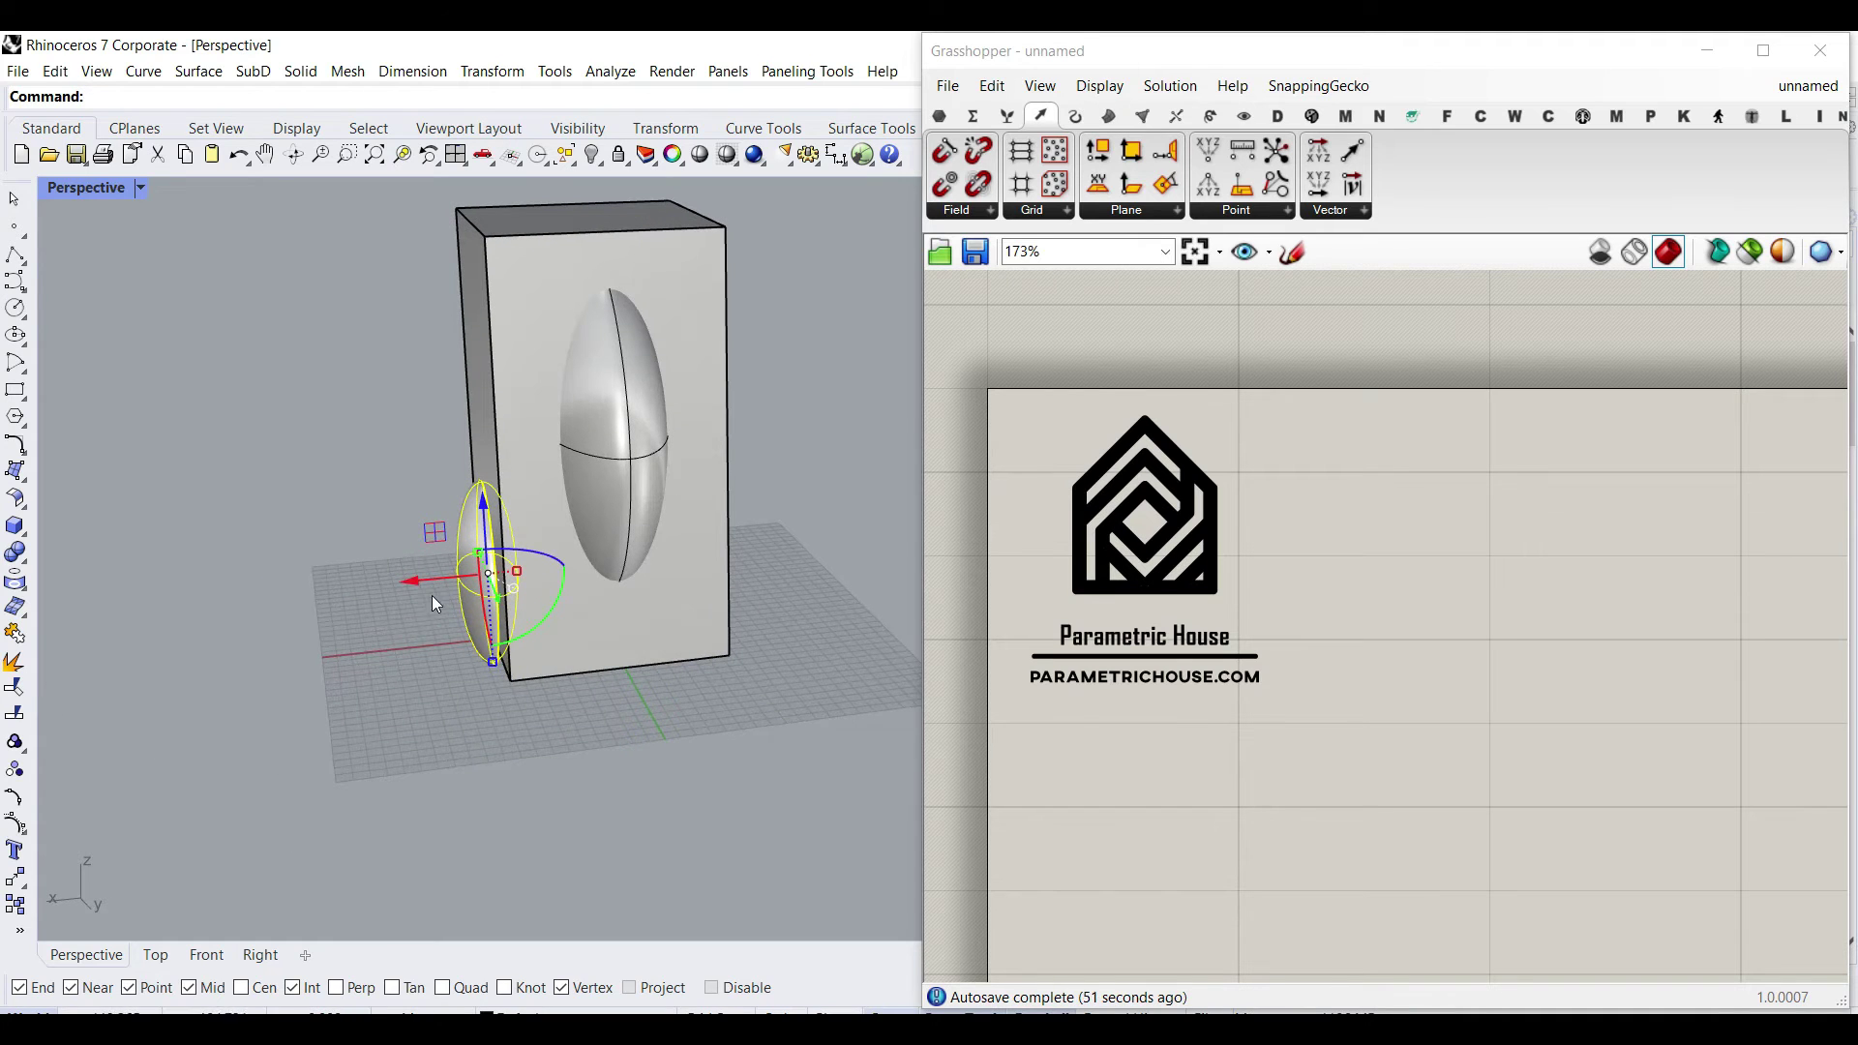
{"action": "left_click_drag", "start_coordinate": [416, 583], "coordinate": [661, 579]}
{"action": "right_click_drag", "start_coordinate": [661, 579], "coordinate": [802, 577]}
{"action": "left_click_drag", "start_coordinate": [681, 575], "coordinate": [620, 573]}
{"action": "right_click_drag", "start_coordinate": [619, 573], "coordinate": [520, 697]}
Step: Place a Brep parameter on the Grasshopper canvas and reference the box in it
{"action": "left_click", "coordinate": [939, 118]}
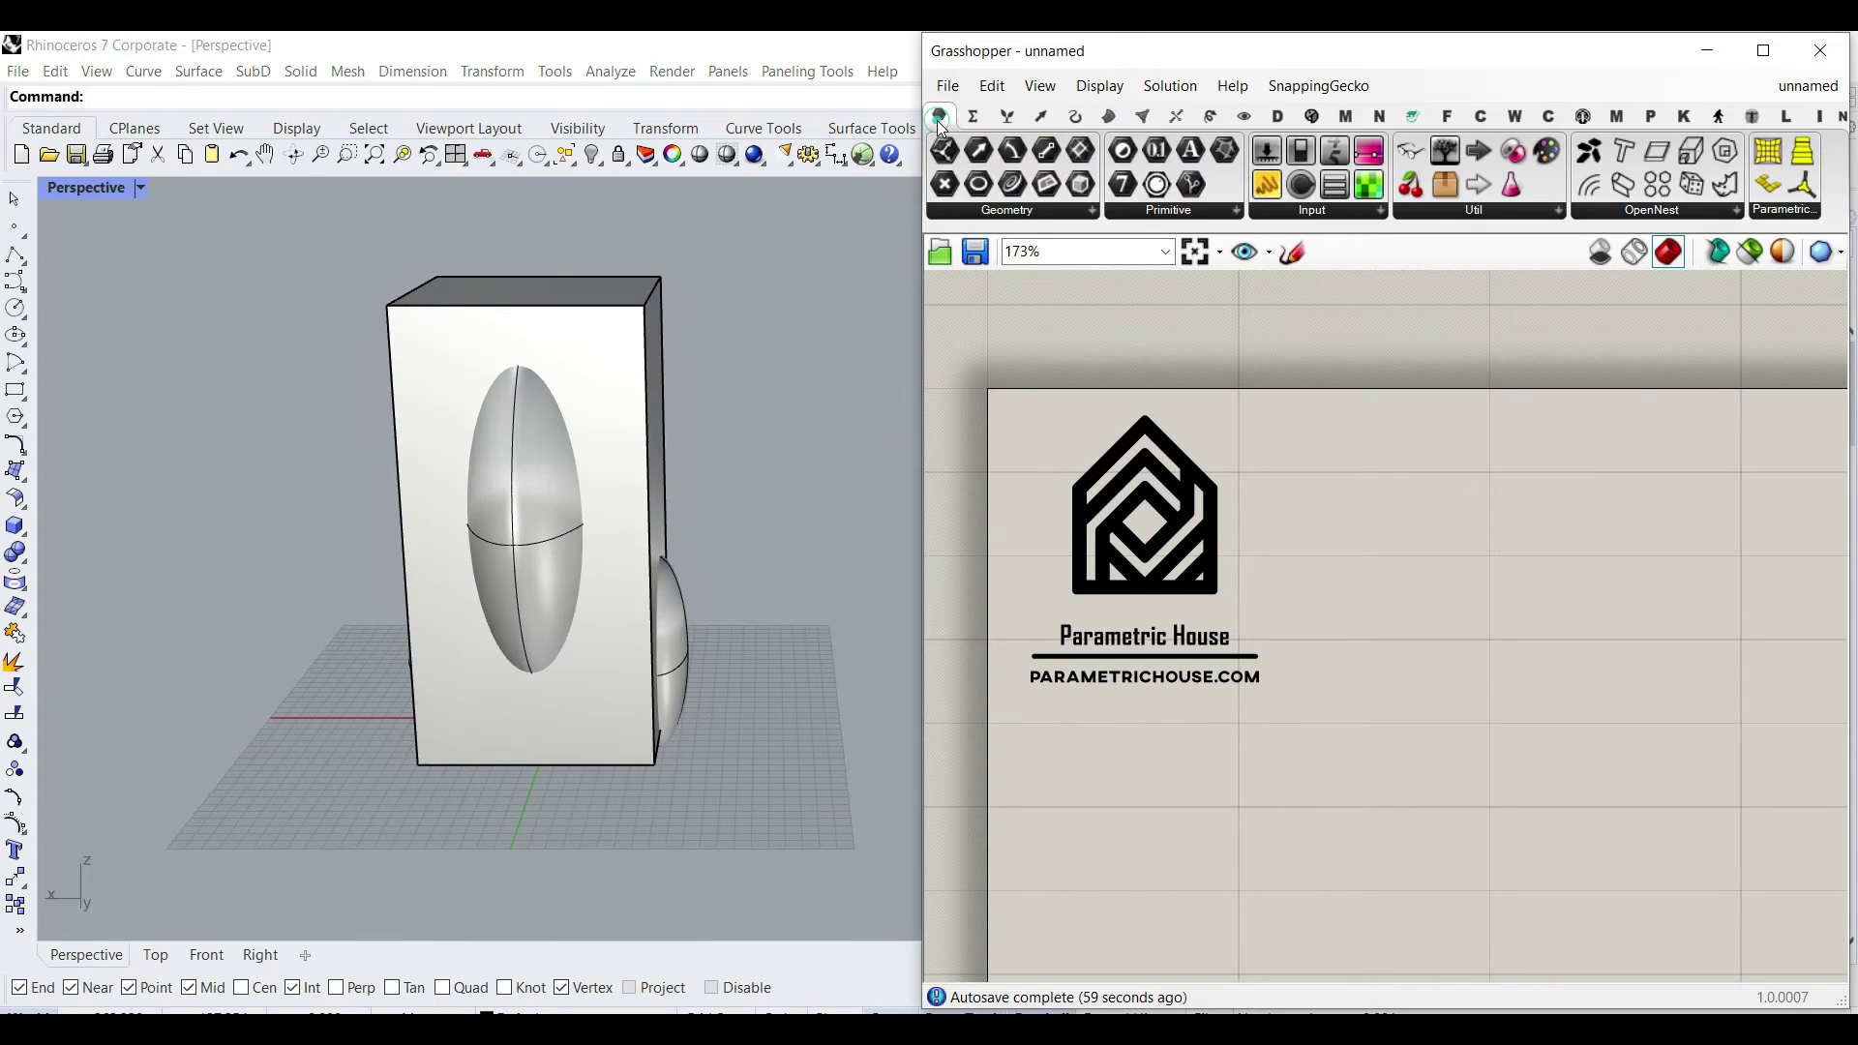
{"action": "left_click", "coordinate": [1060, 210]}
{"action": "left_click", "coordinate": [1142, 432]}
{"action": "left_click", "coordinate": [1354, 816]}
{"action": "right_click_drag", "start_coordinate": [1325, 813], "coordinate": [1170, 780]}
{"action": "left_click_drag", "start_coordinate": [1197, 782], "coordinate": [1208, 592]}
{"action": "scroll", "coordinate": [1217, 598], "scroll_direction": "up", "scroll_amount": 3}
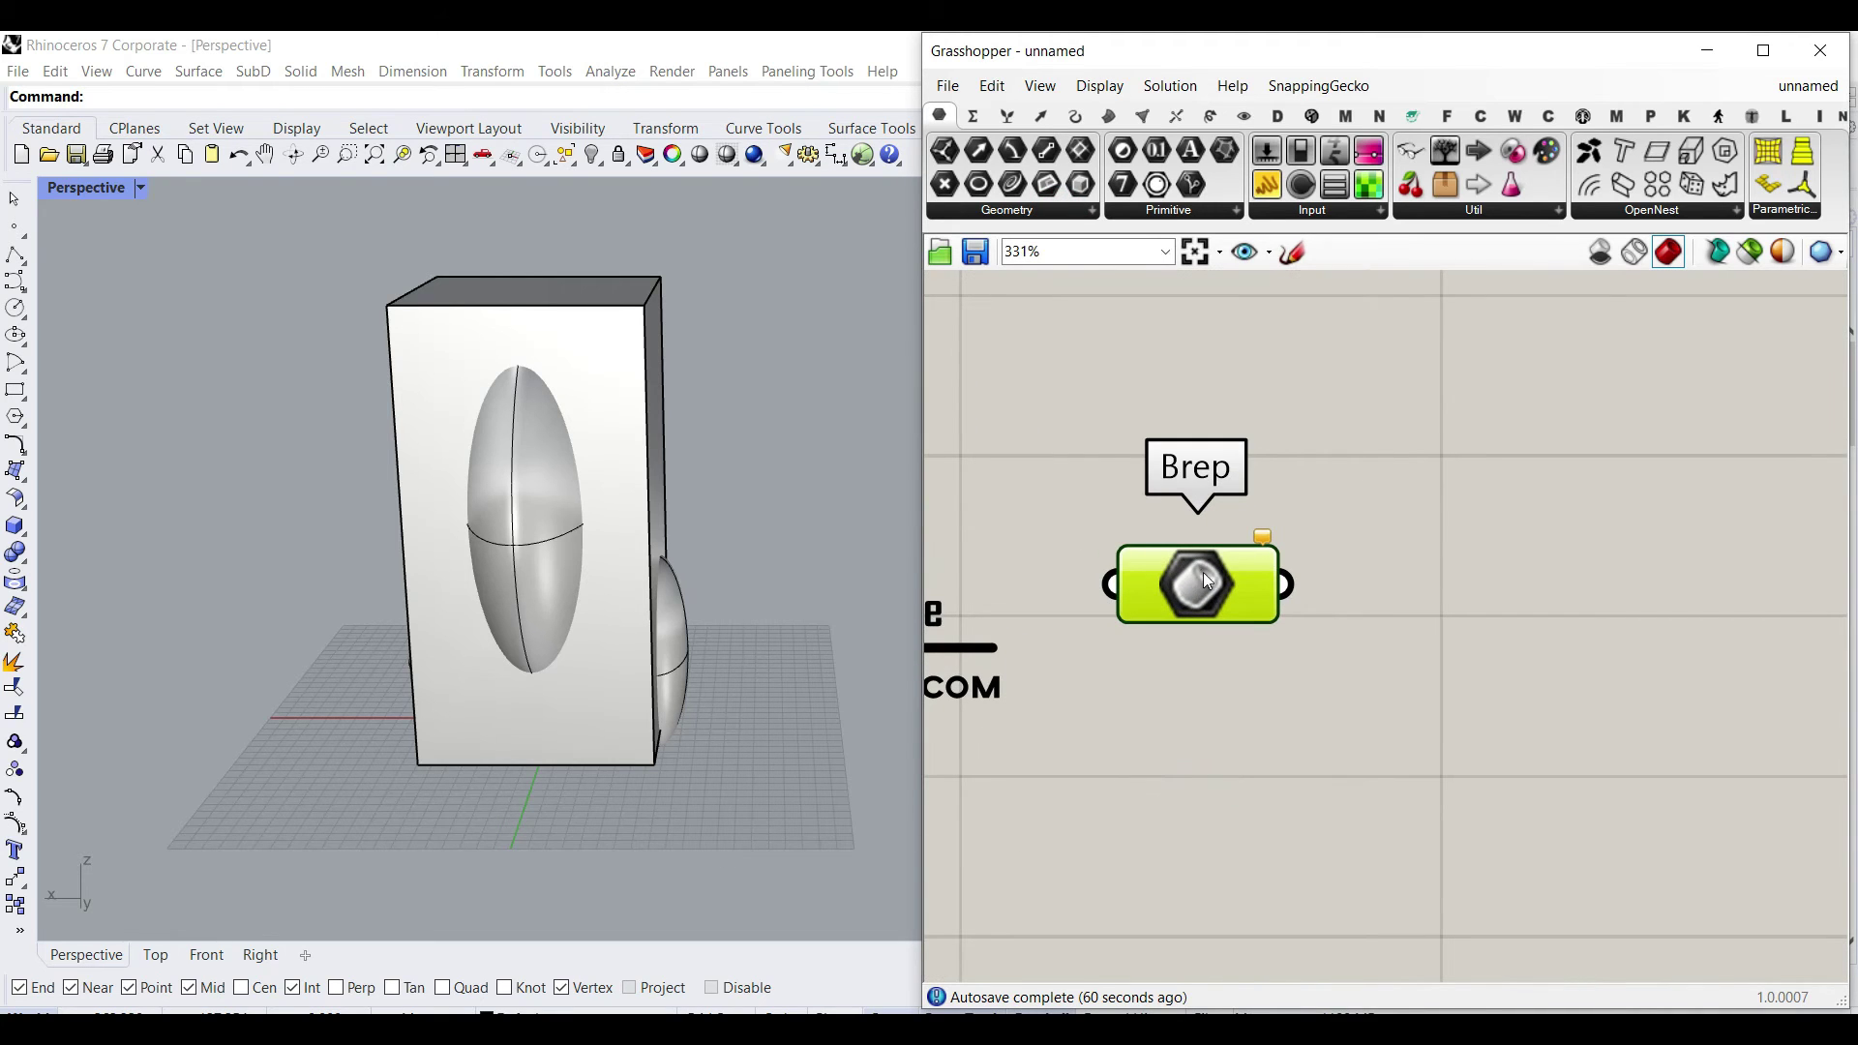
{"action": "right_click", "coordinate": [1193, 572]}
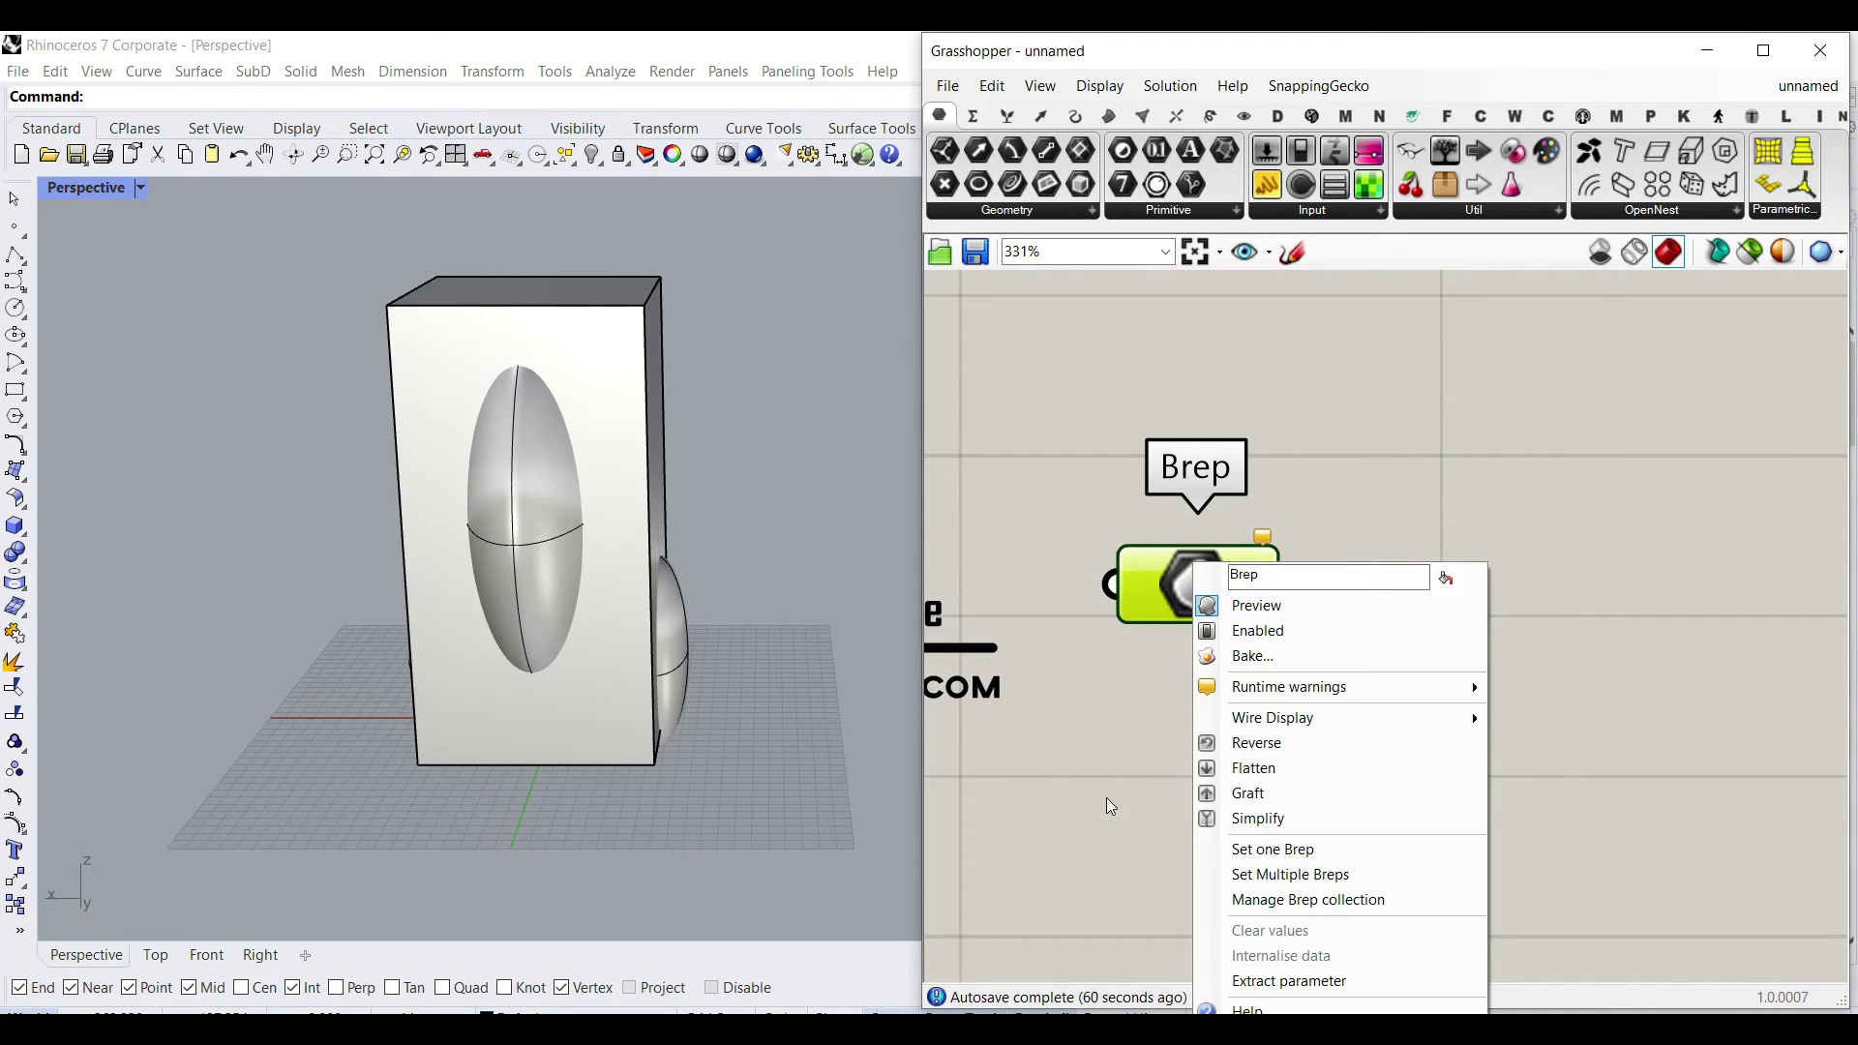
{"action": "left_click", "coordinate": [1261, 849]}
{"action": "left_click", "coordinate": [486, 399]}
Step: Duplicate the Brep parameter below the original and reference the three ellipsoids in the copy
{"action": "left_click_drag", "start_coordinate": [1188, 560], "coordinate": [1231, 746]}
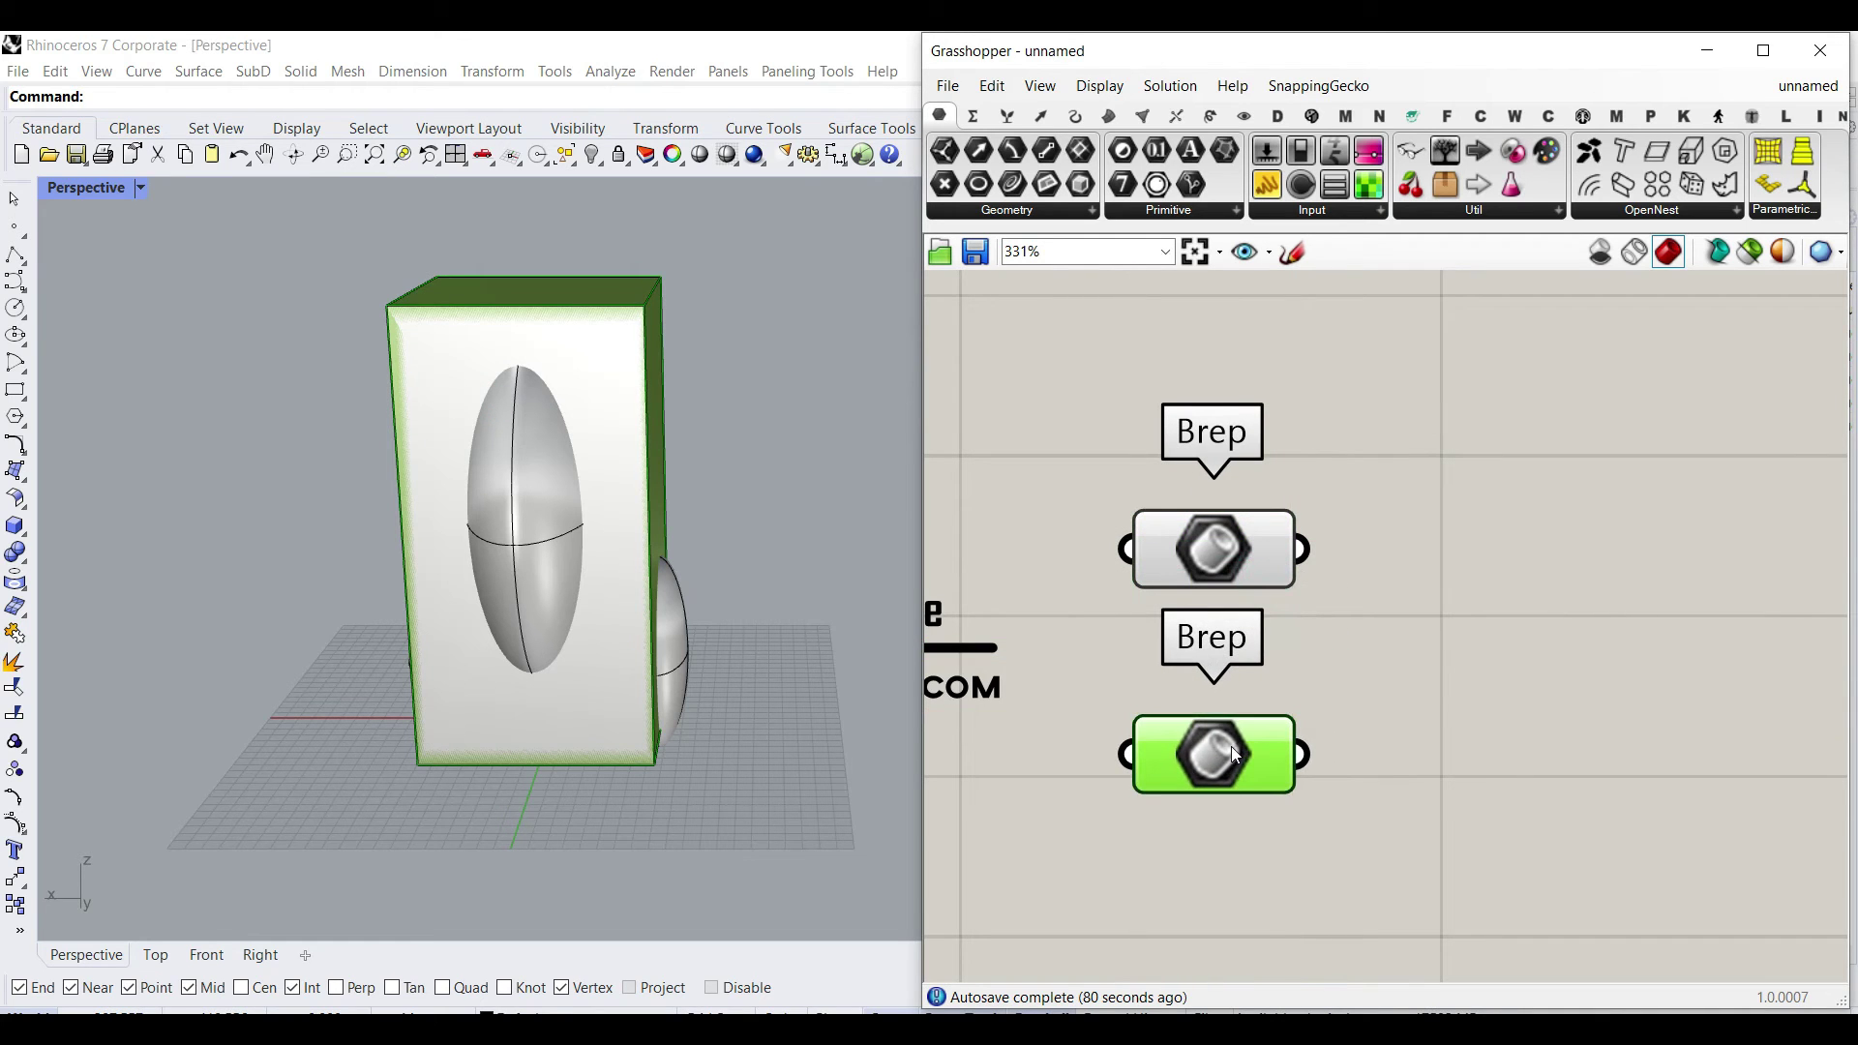
{"action": "right_click", "coordinate": [1212, 759]}
{"action": "left_click", "coordinate": [1258, 874]}
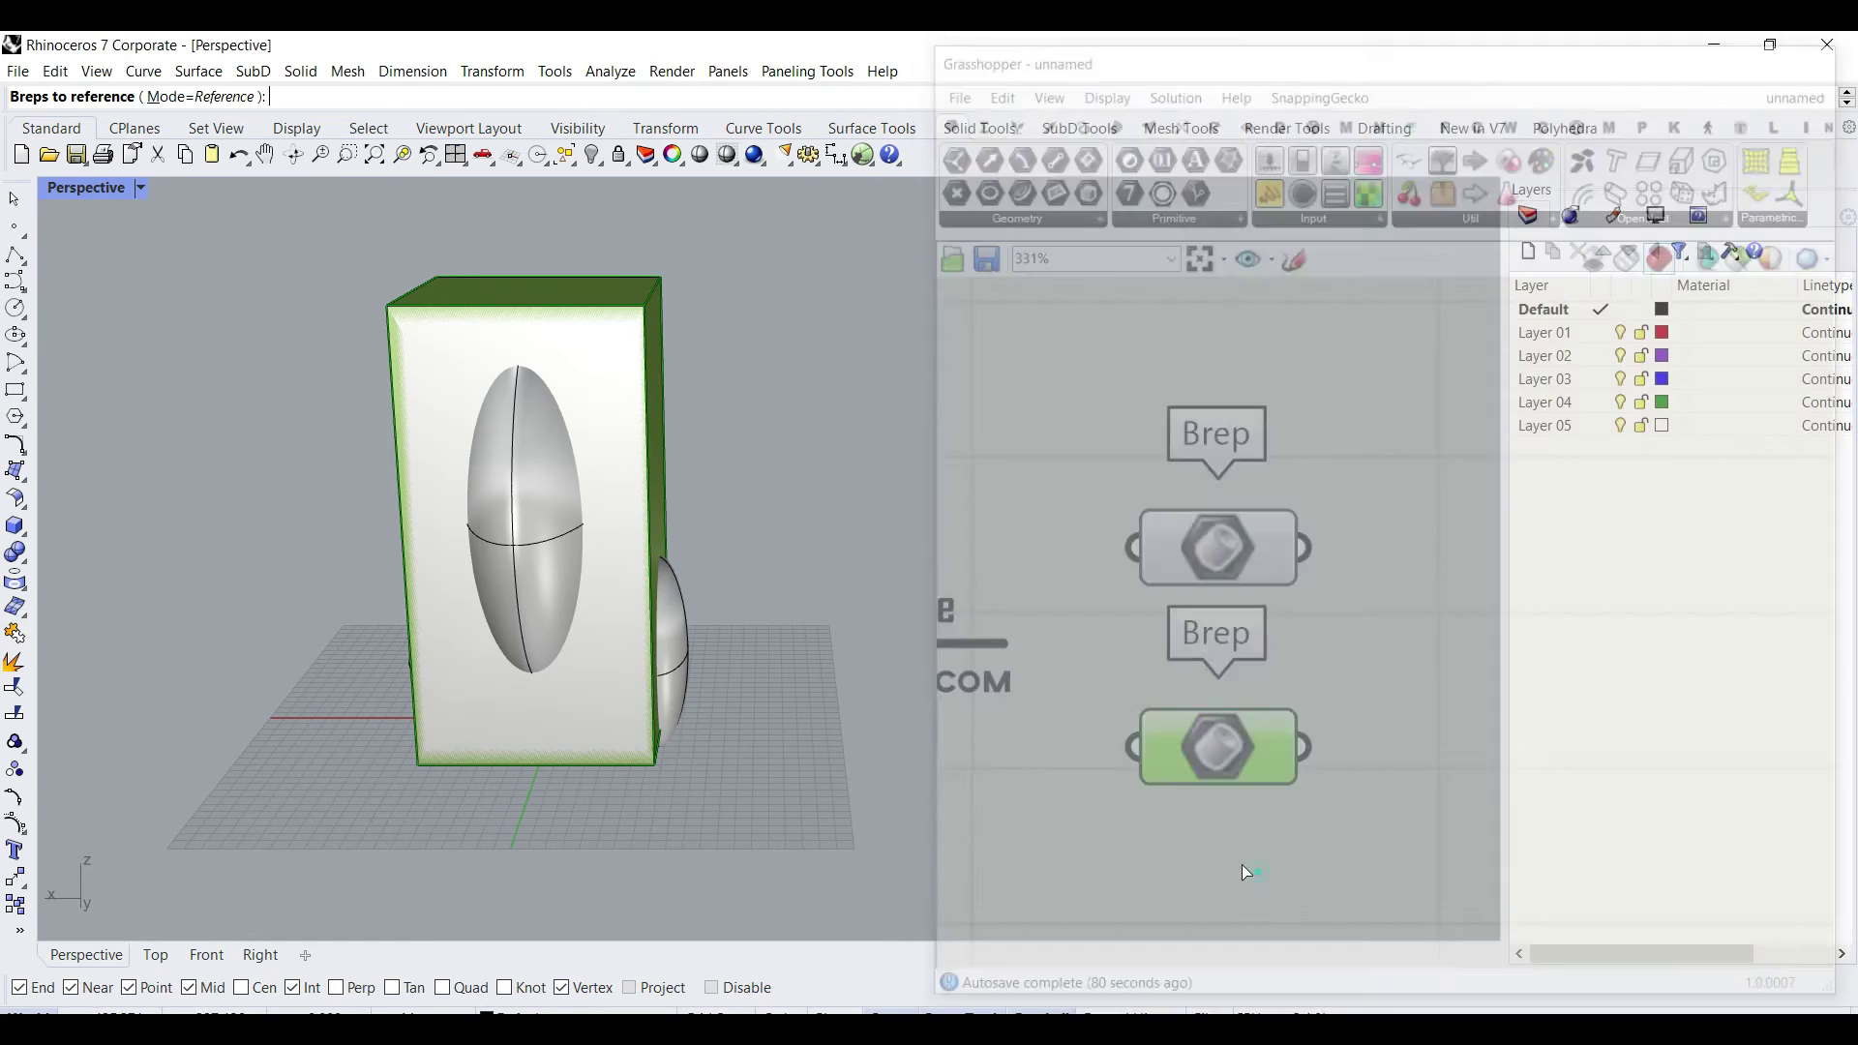
{"action": "right_click_drag", "start_coordinate": [526, 559], "coordinate": [442, 631]}
{"action": "key", "text": "Return"}
{"action": "mouse_move", "coordinate": [491, 560]}
{"action": "right_mouse_down"}
{"action": "mouse_move", "coordinate": [610, 537]}
{"action": "mouse_move", "coordinate": [514, 641]}
{"action": "mouse_move", "coordinate": [498, 601]}
{"action": "right_mouse_up"}
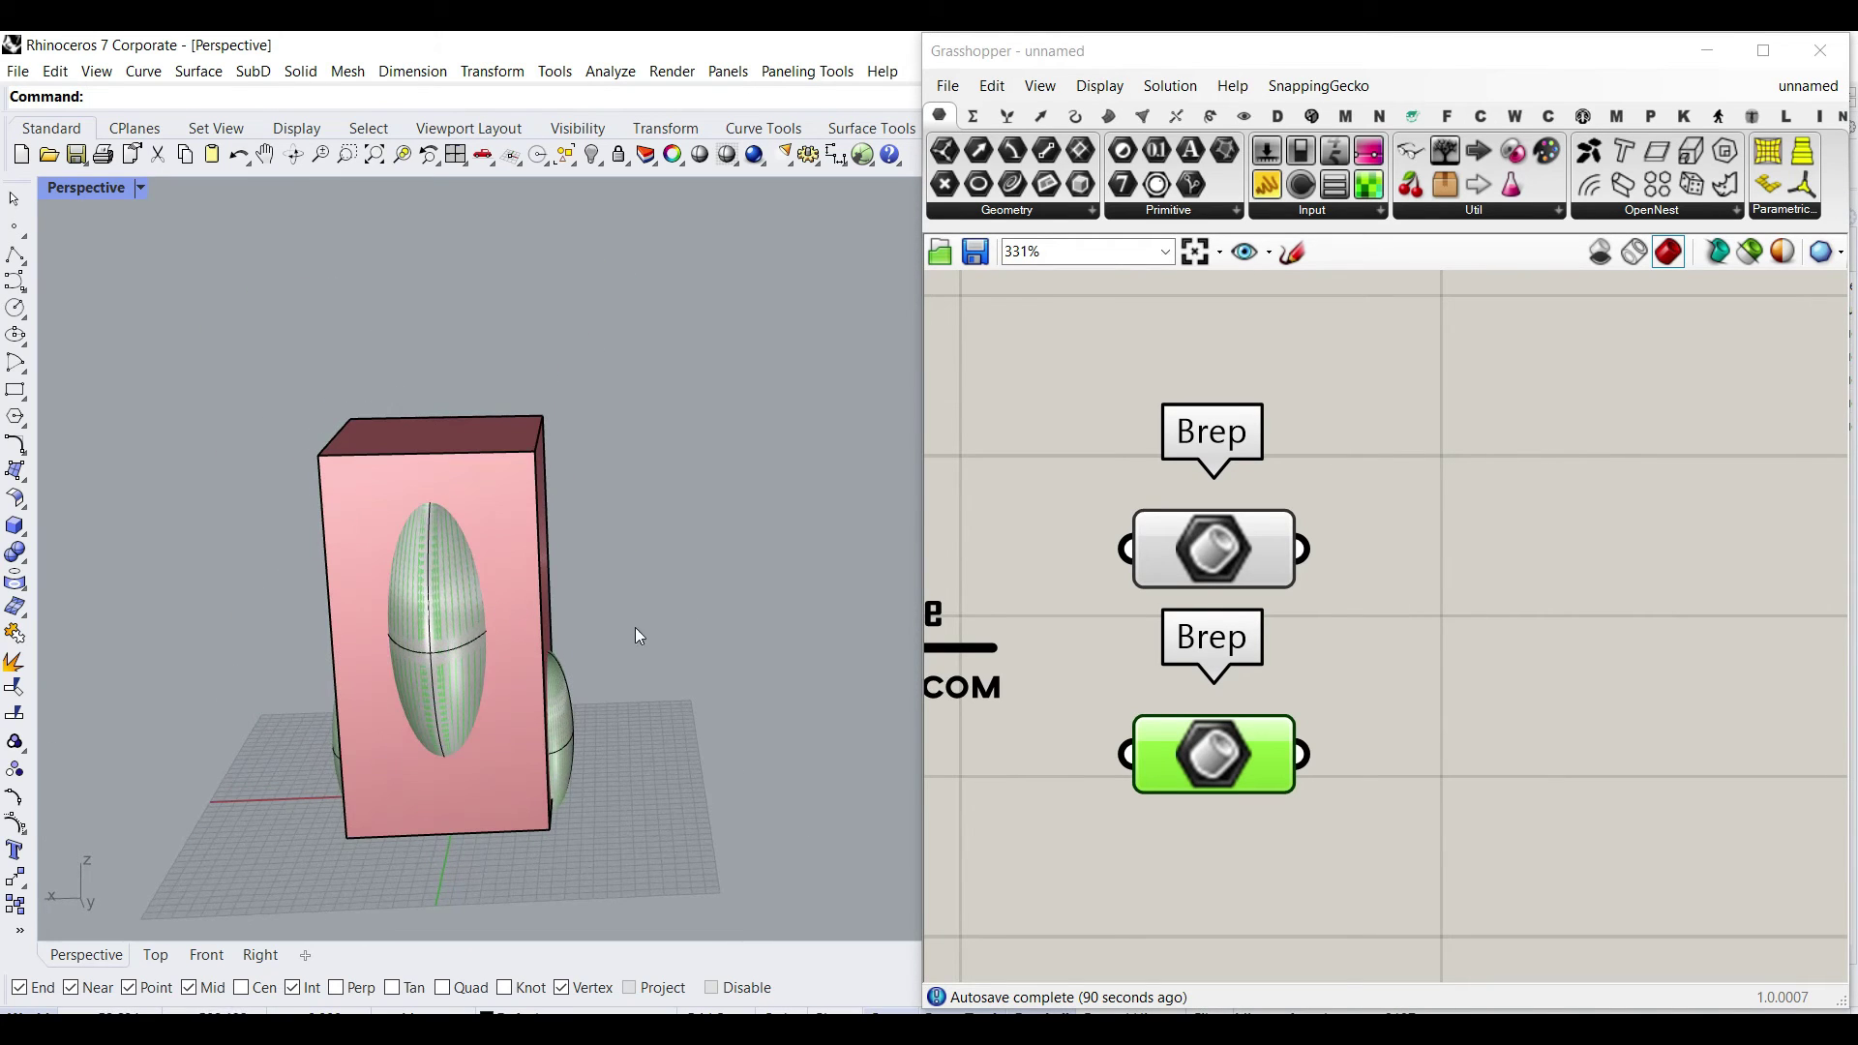
{"action": "left_click", "coordinate": [1410, 706]}
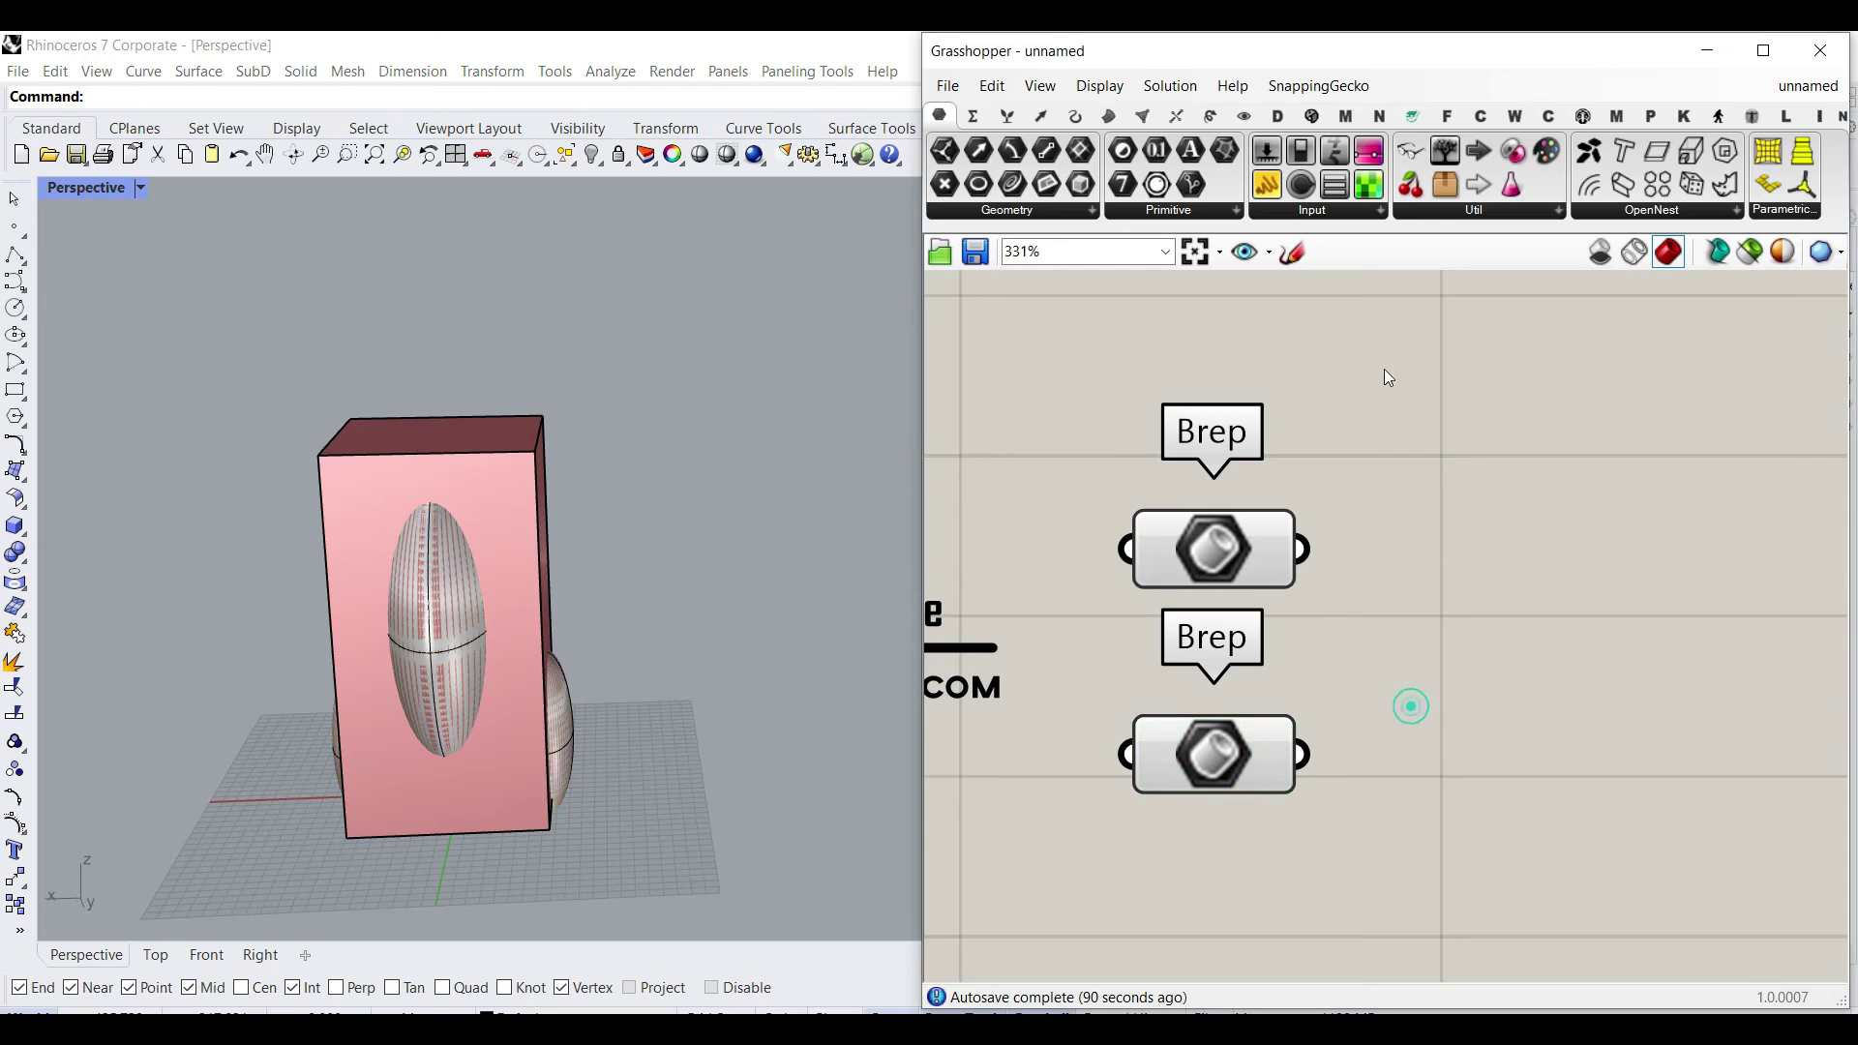
Step: Add a Solid Difference component, wiring the box Brep into A and the ellipsoids Brep into B
{"action": "left_click", "coordinate": [1176, 117]}
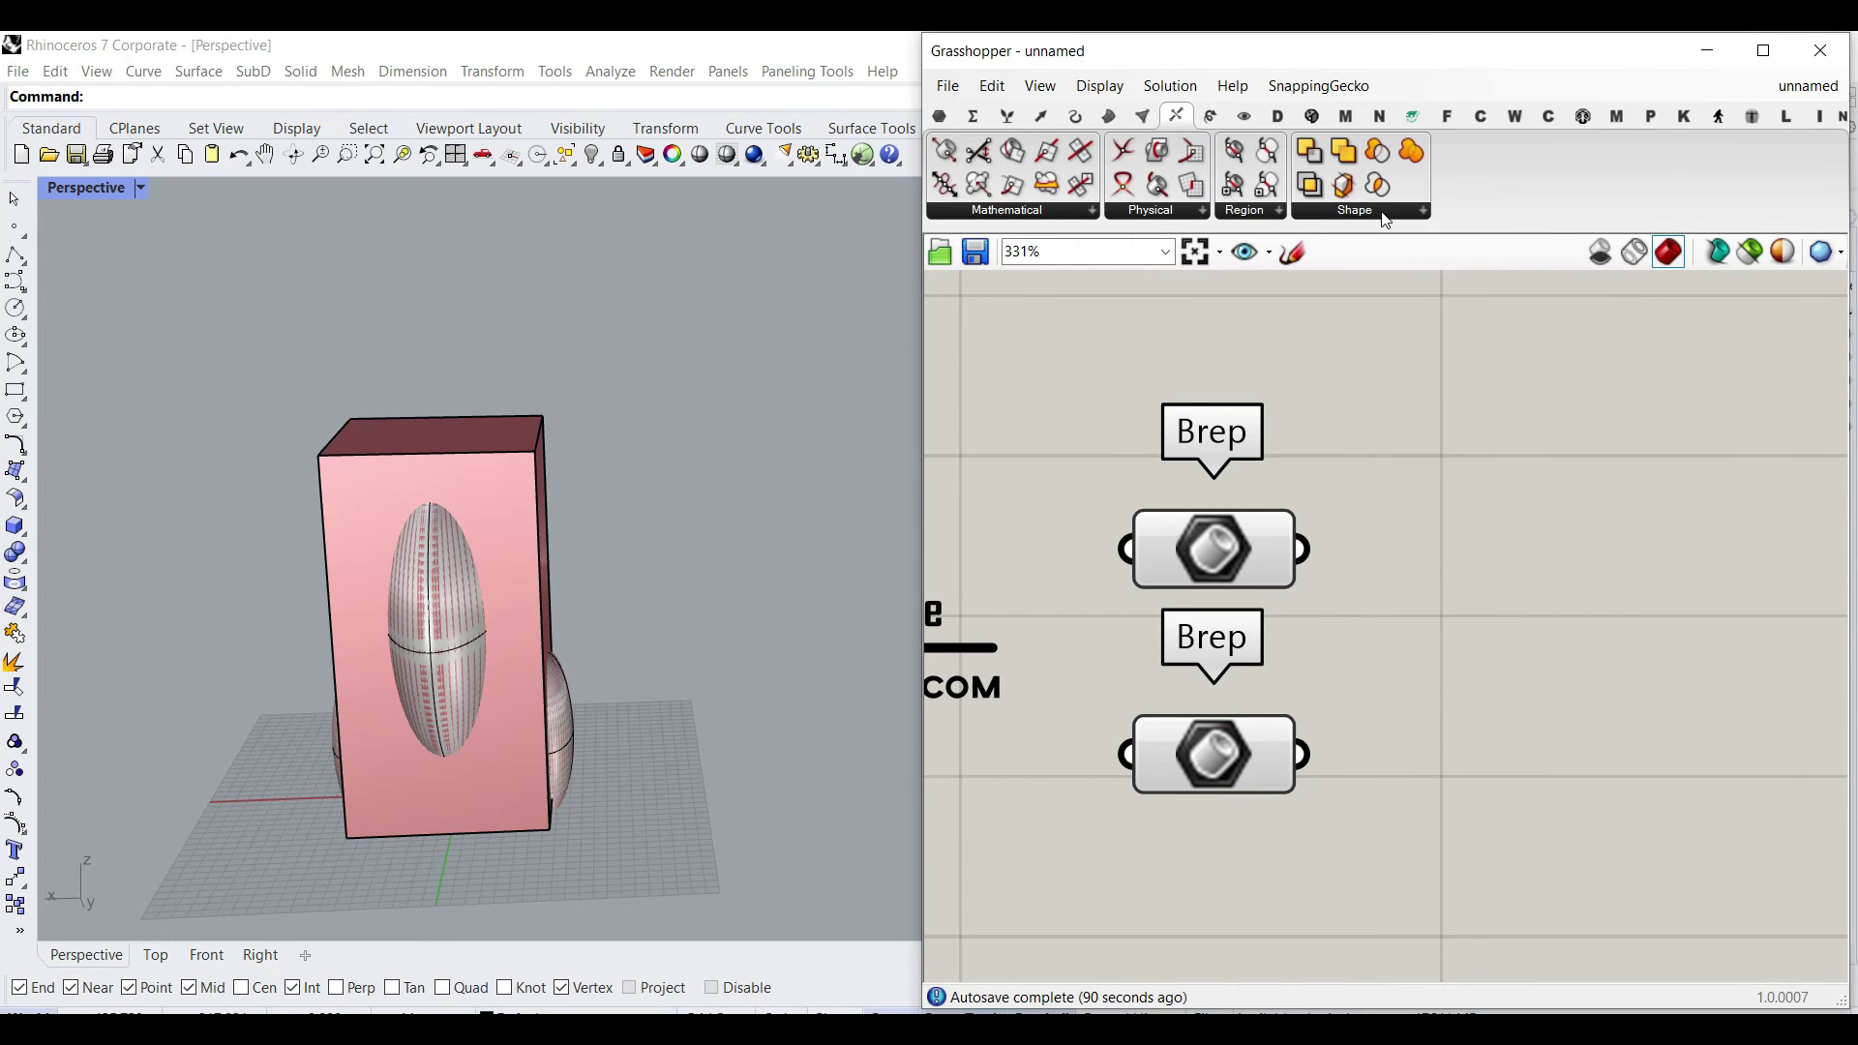
{"action": "left_click", "coordinate": [1384, 212]}
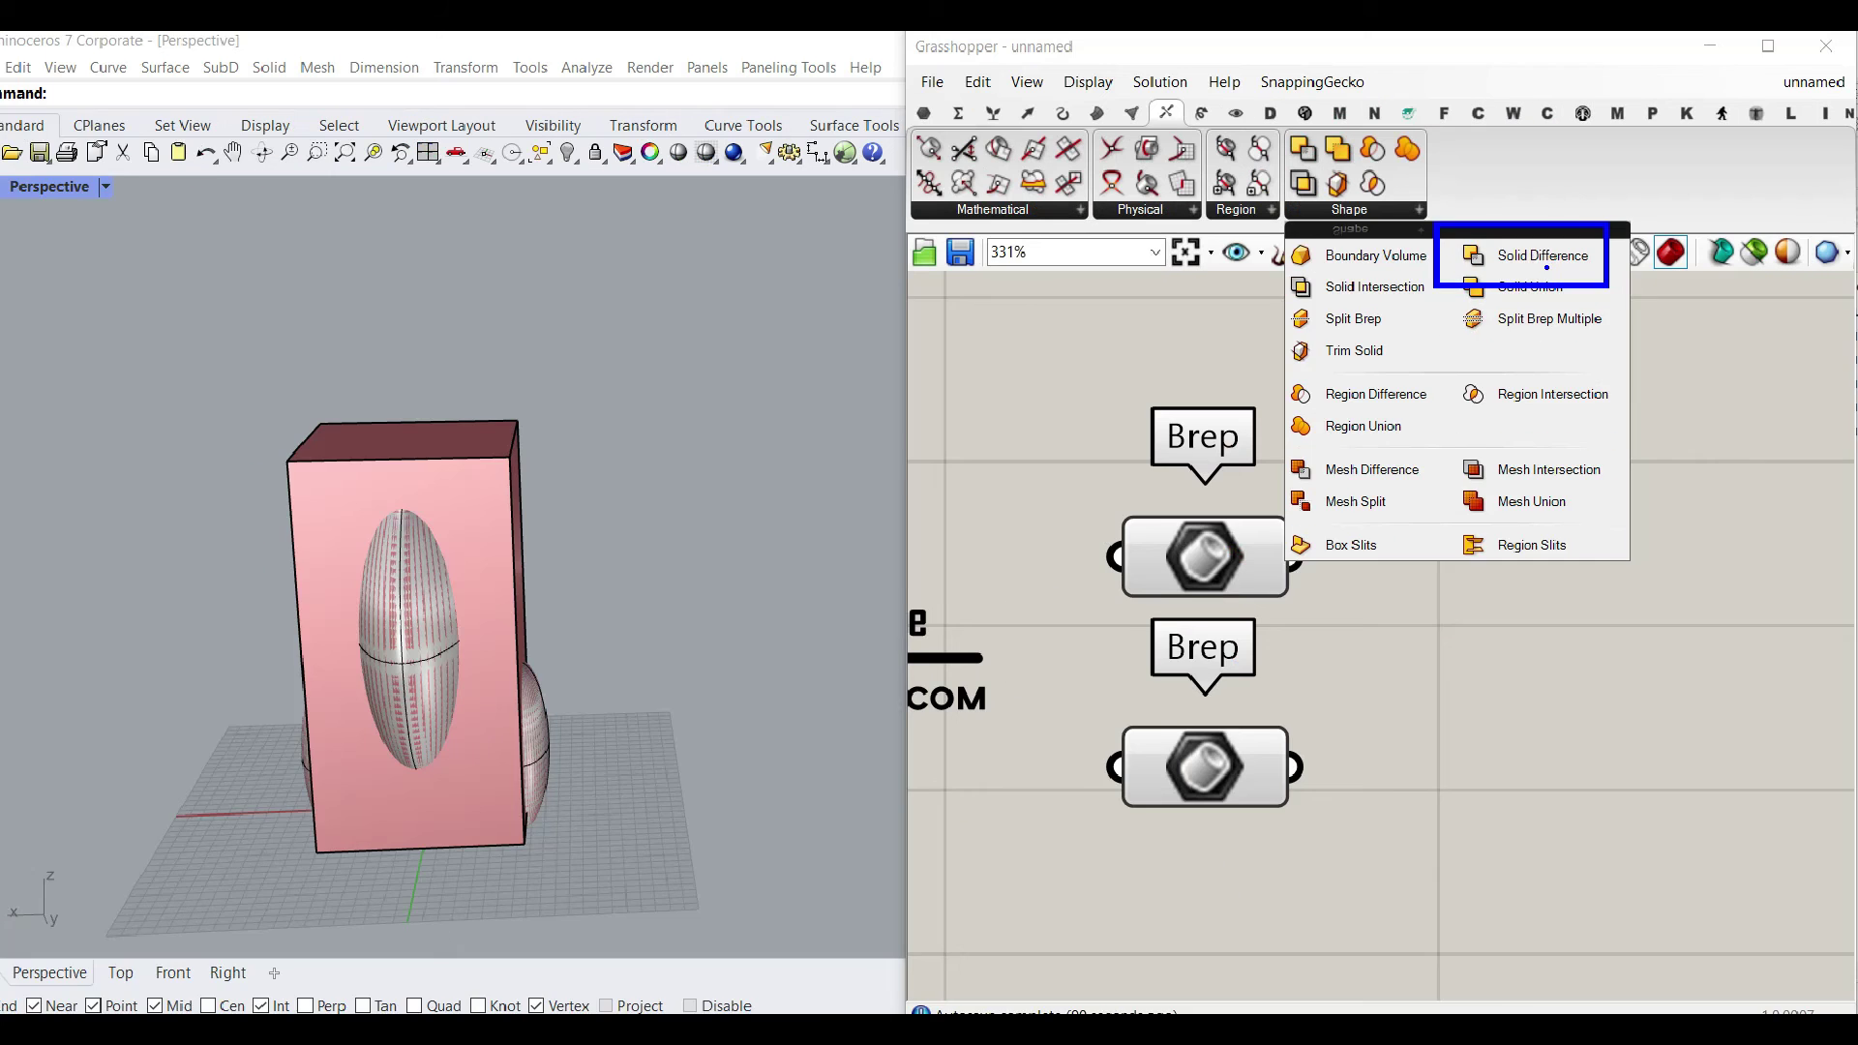
{"action": "left_click", "coordinate": [1390, 210]}
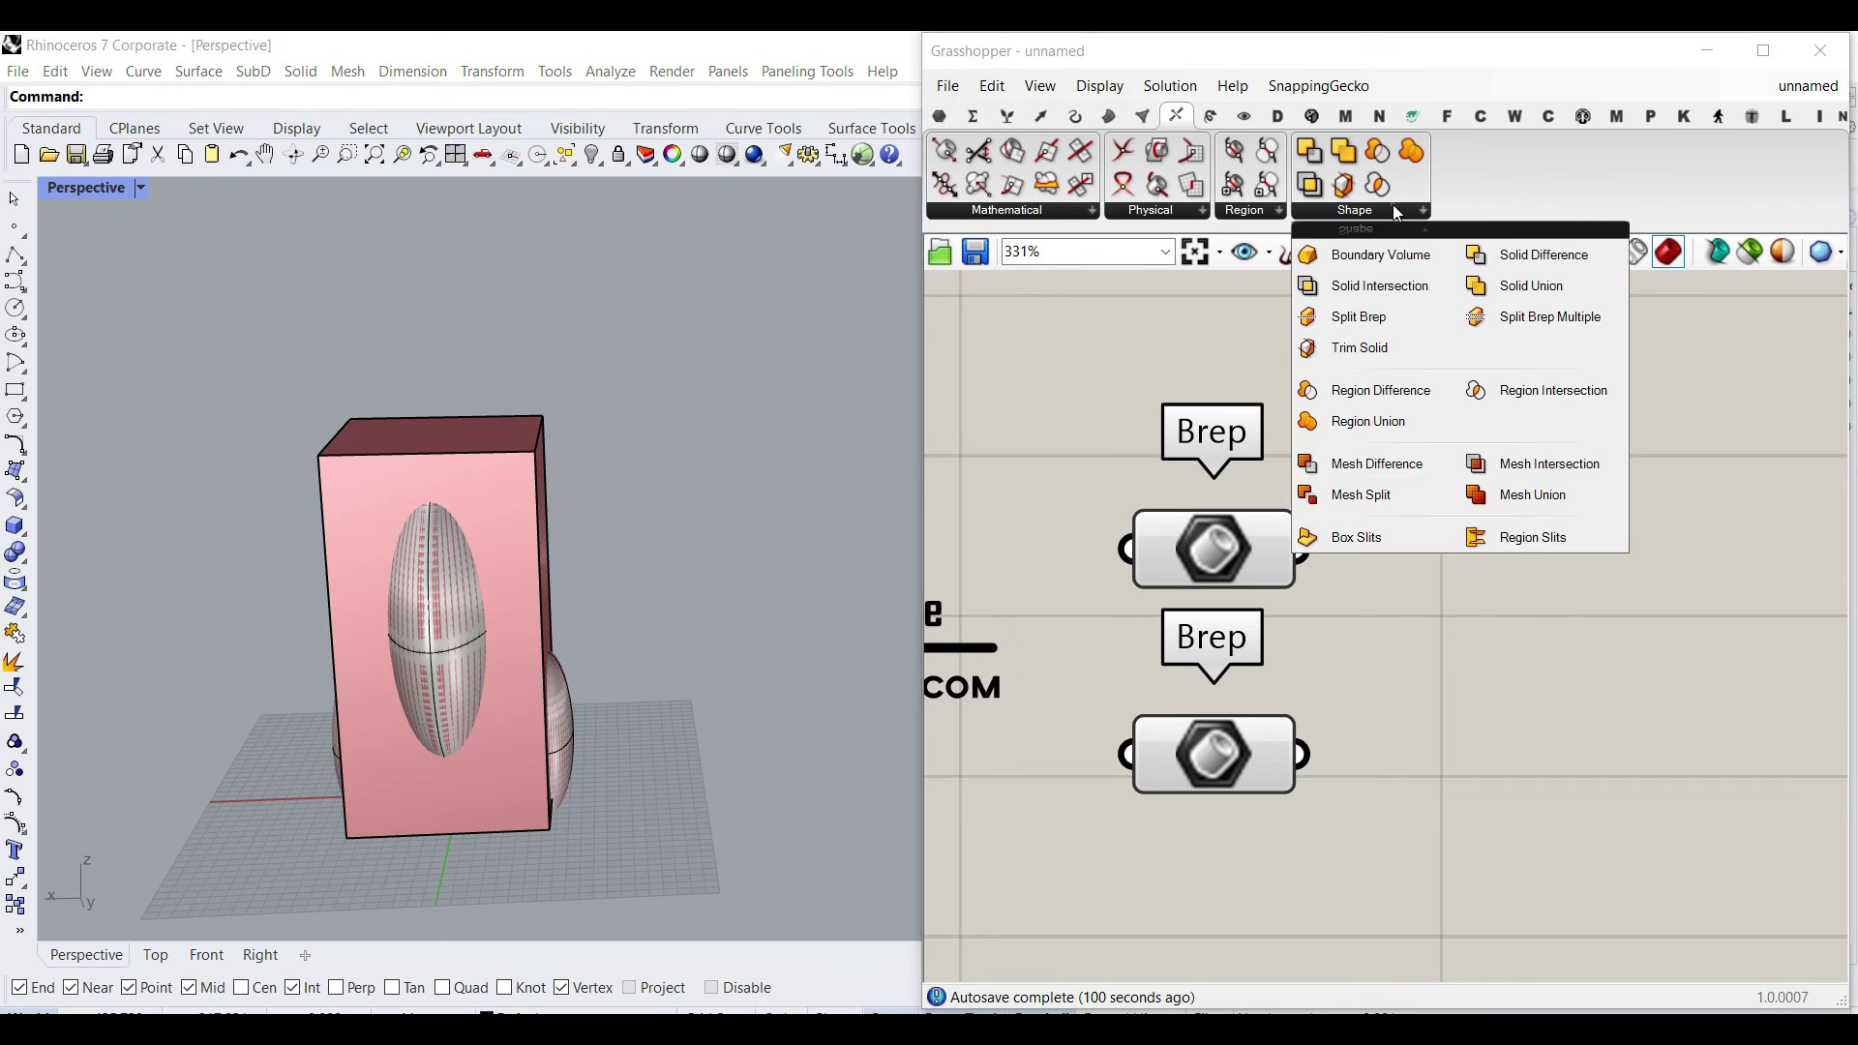
{"action": "left_click", "coordinate": [1549, 255]}
{"action": "left_click", "coordinate": [1515, 715]}
{"action": "scroll", "coordinate": [1327, 577], "scroll_direction": "up", "scroll_amount": 2}
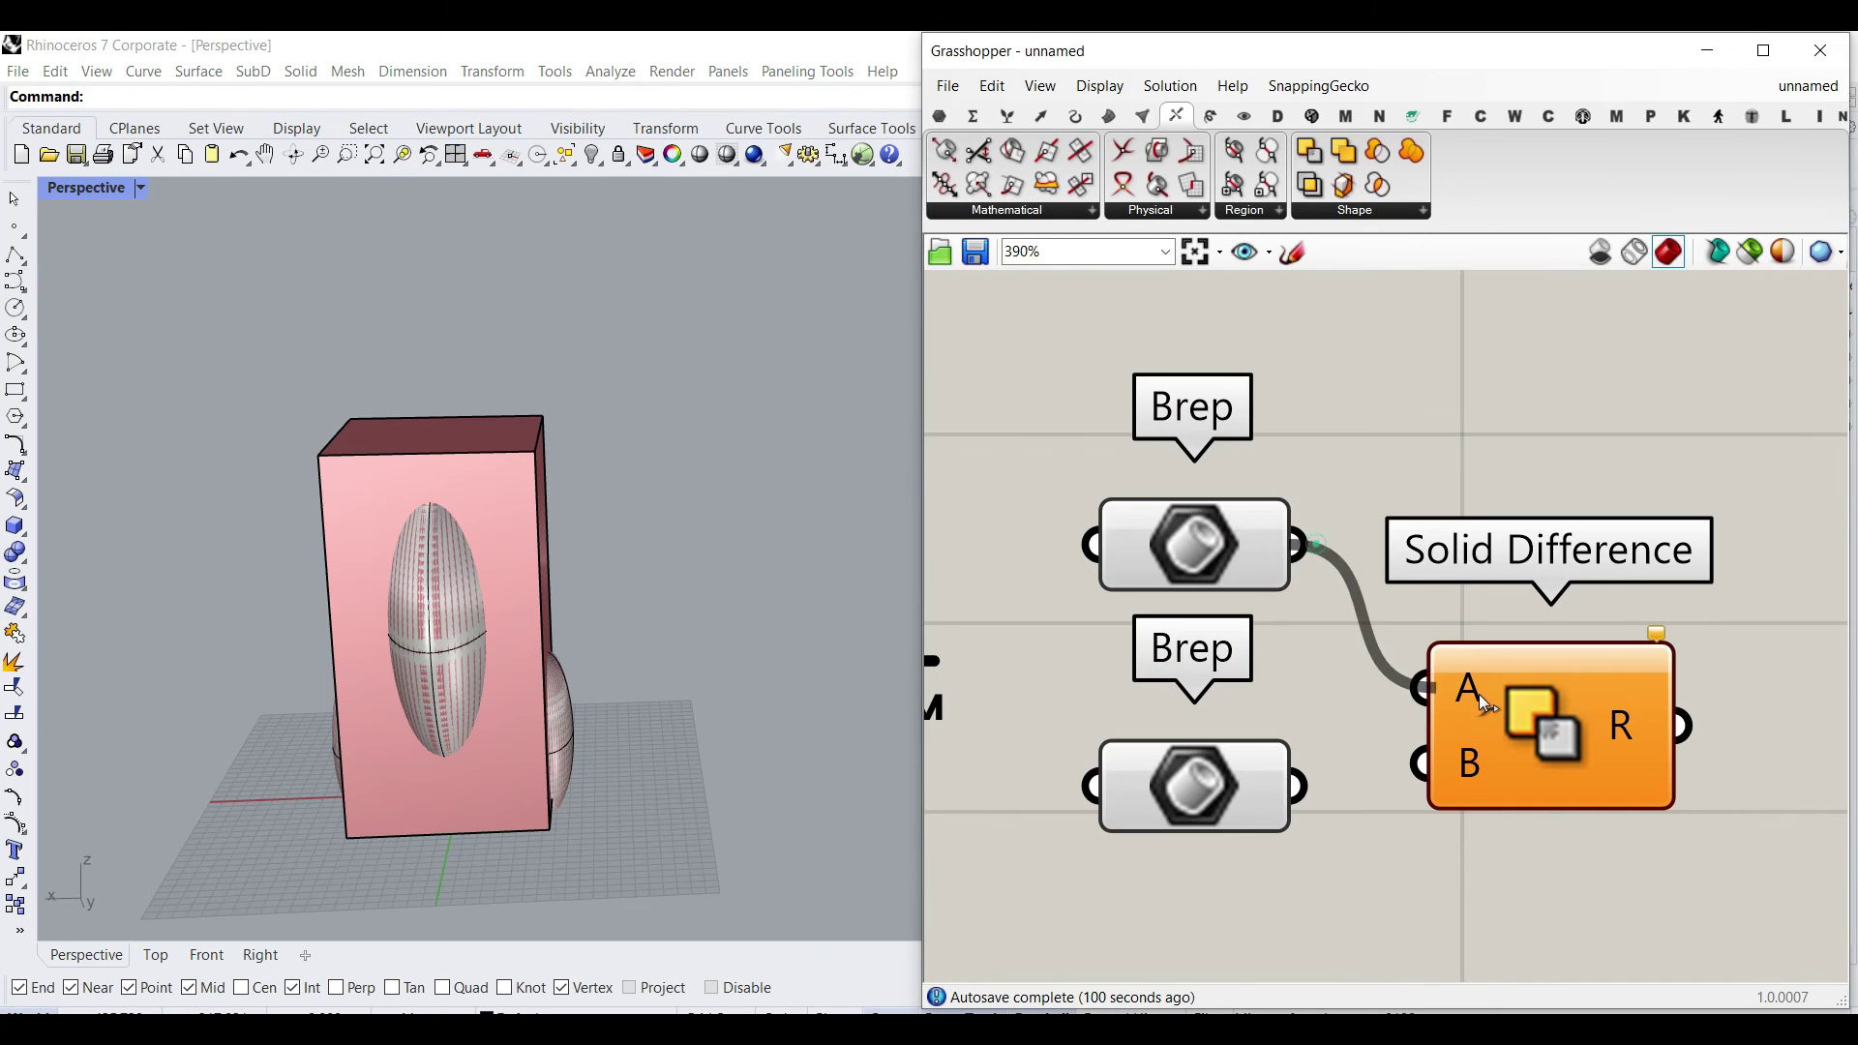
{"action": "left_click_drag", "start_coordinate": [1372, 753], "coordinate": [1394, 761]}
{"action": "left_click_drag", "start_coordinate": [1485, 738], "coordinate": [1472, 647]}
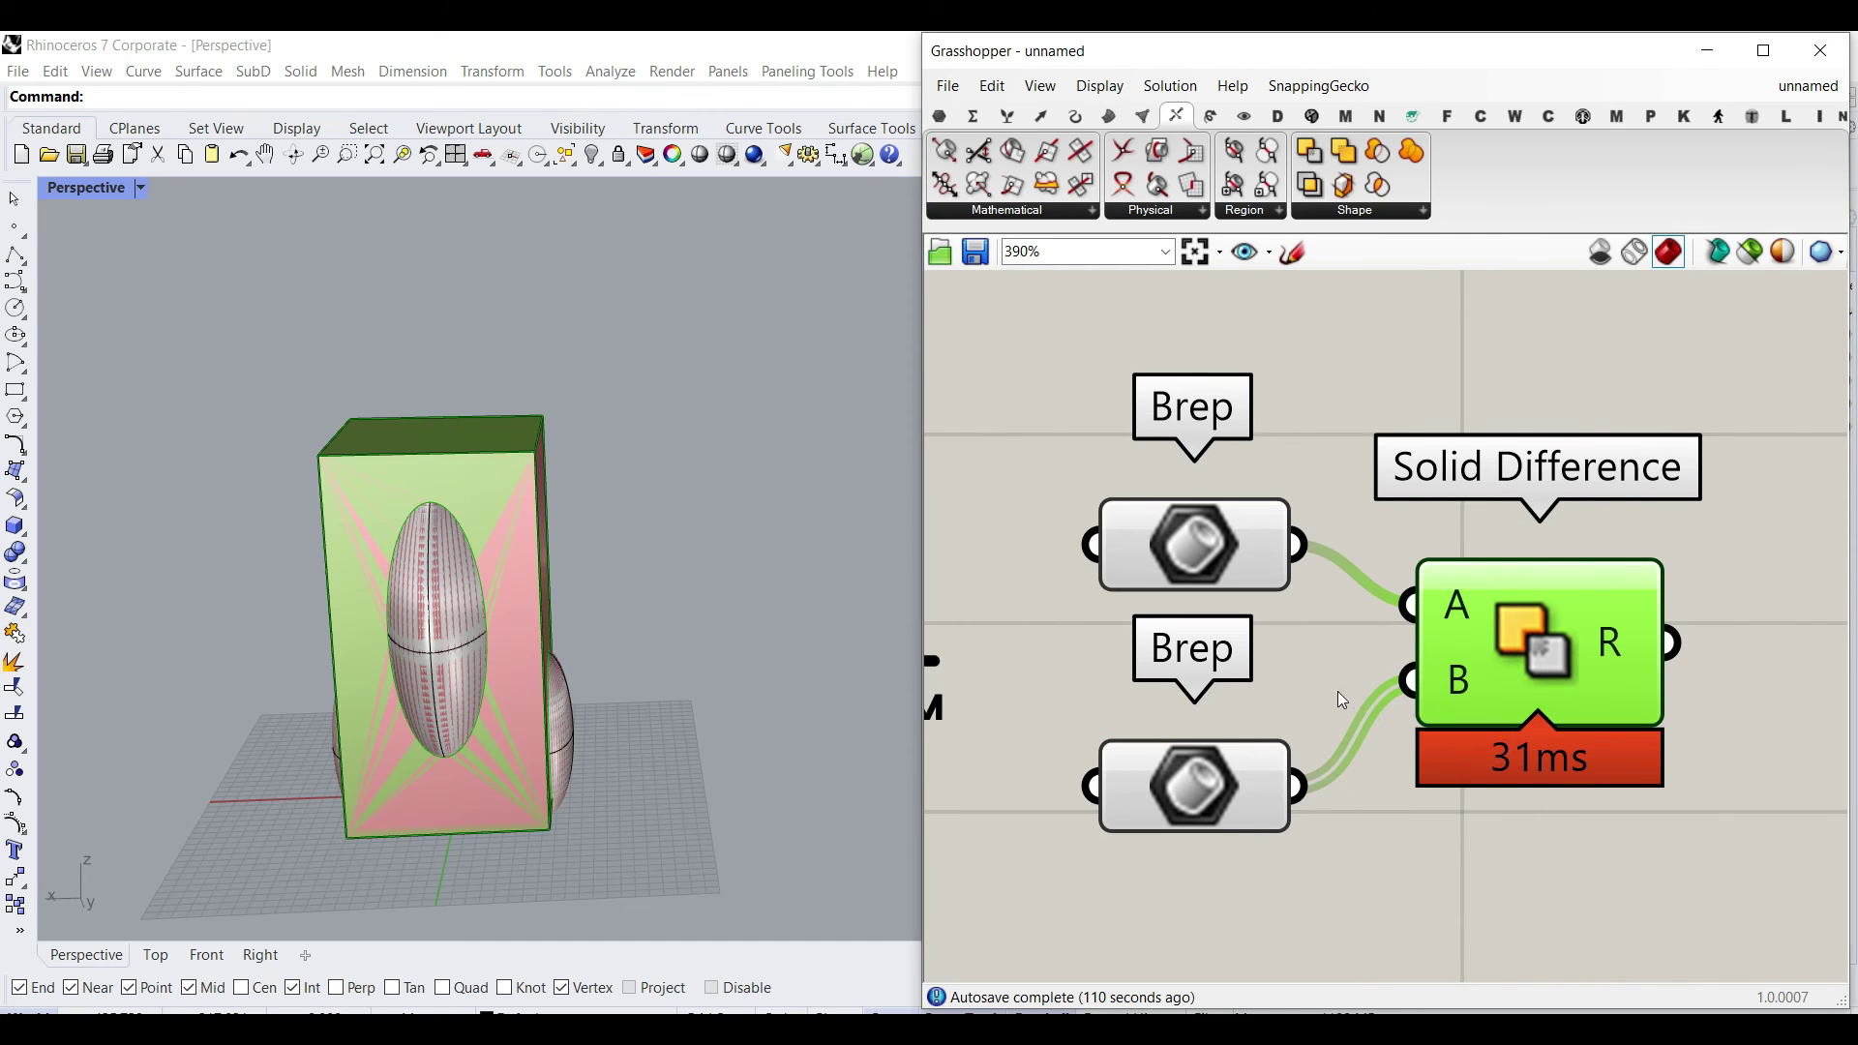
Step: Bake the Solid Difference result and move the baked polysurface beside the source solids
{"action": "right_click_drag", "start_coordinate": [1508, 674], "coordinate": [1365, 629]}
{"action": "right_click", "coordinate": [1489, 585]}
{"action": "left_click", "coordinate": [1542, 619]}
{"action": "left_click", "coordinate": [1547, 846]}
{"action": "right_click_drag", "start_coordinate": [523, 592], "coordinate": [514, 639]}
{"action": "left_click", "coordinate": [515, 567]}
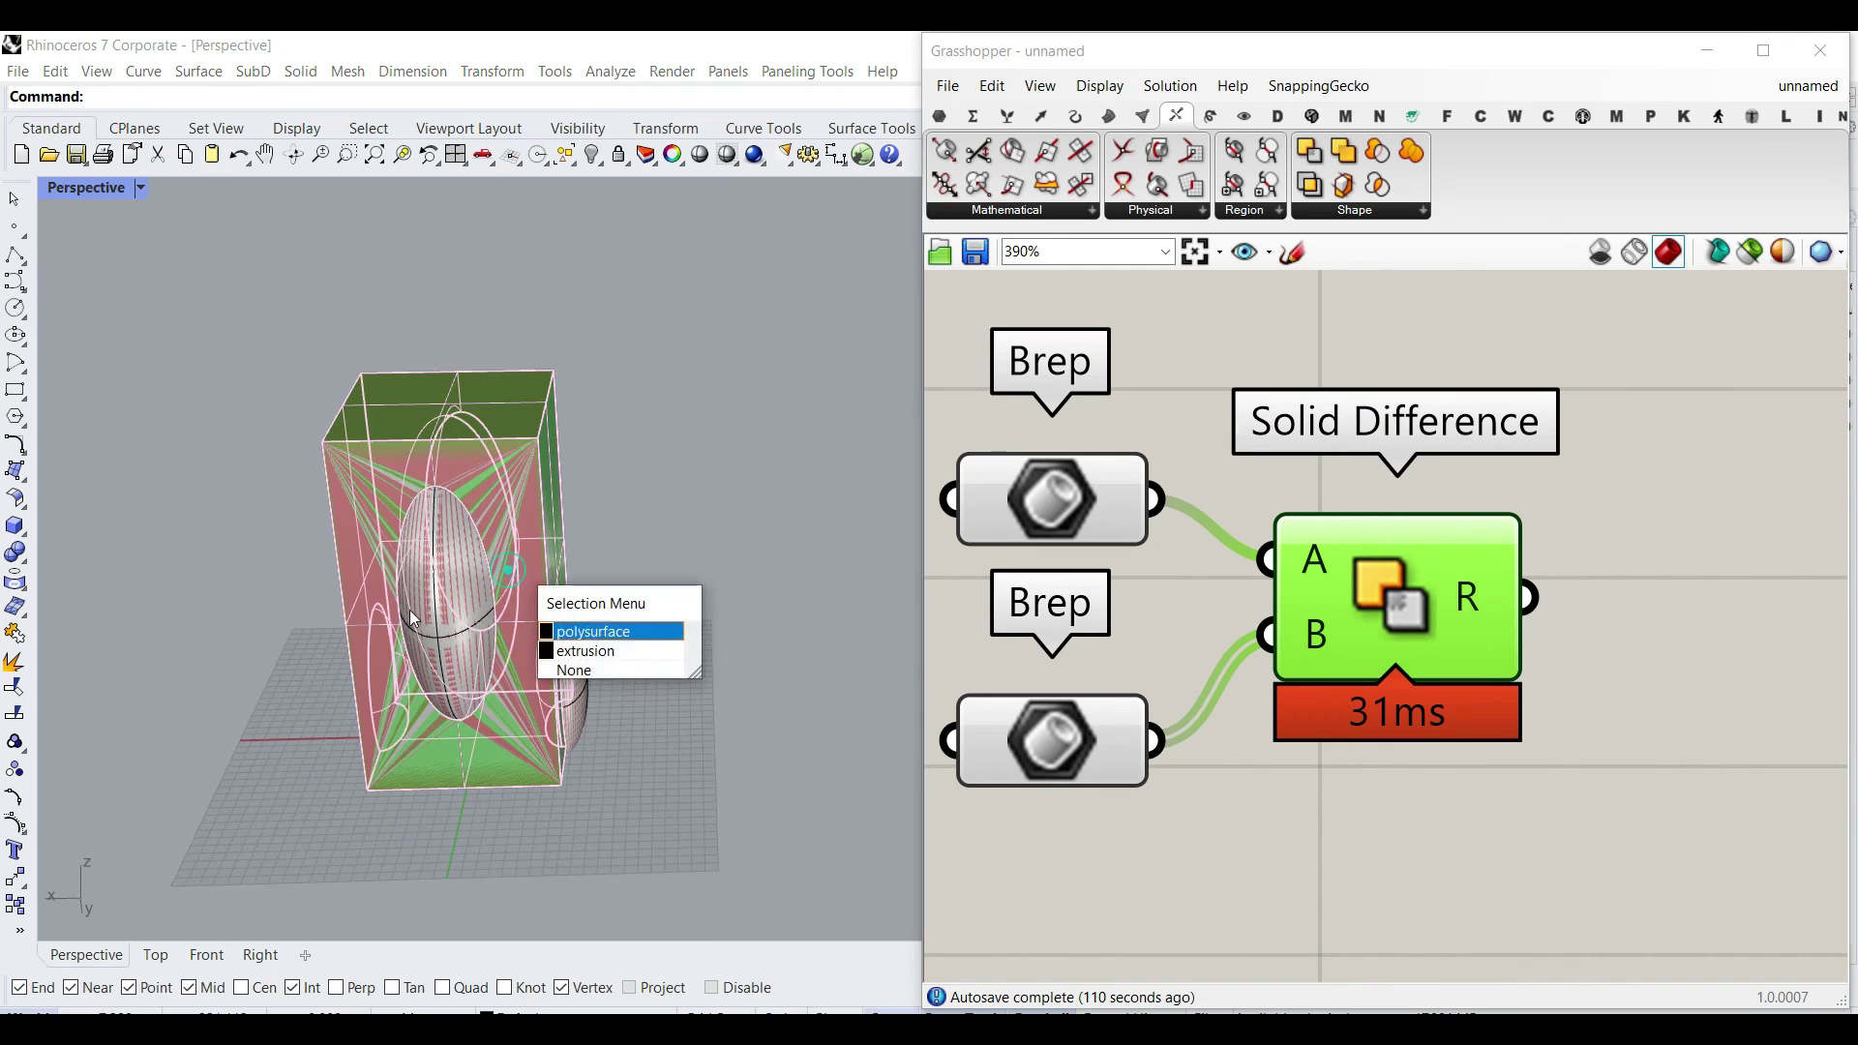
{"action": "left_click", "coordinate": [589, 637]}
{"action": "scroll", "coordinate": [395, 634], "scroll_direction": "down", "scroll_amount": 5}
{"action": "left_click_drag", "start_coordinate": [385, 616], "coordinate": [604, 610]}
{"action": "left_click", "coordinate": [731, 488]}
Step: Inspect the recesses carved into the baked box from several angles
{"action": "scroll", "coordinate": [704, 555], "scroll_direction": "up", "scroll_amount": 7}
{"action": "right_click_drag", "start_coordinate": [704, 555], "coordinate": [531, 633]}
{"action": "scroll", "coordinate": [522, 634], "scroll_direction": "down", "scroll_amount": 6}
{"action": "right_click_drag", "start_coordinate": [602, 554], "coordinate": [504, 686]}
{"action": "right_click_drag", "start_coordinate": [1381, 599], "coordinate": [1113, 618]}
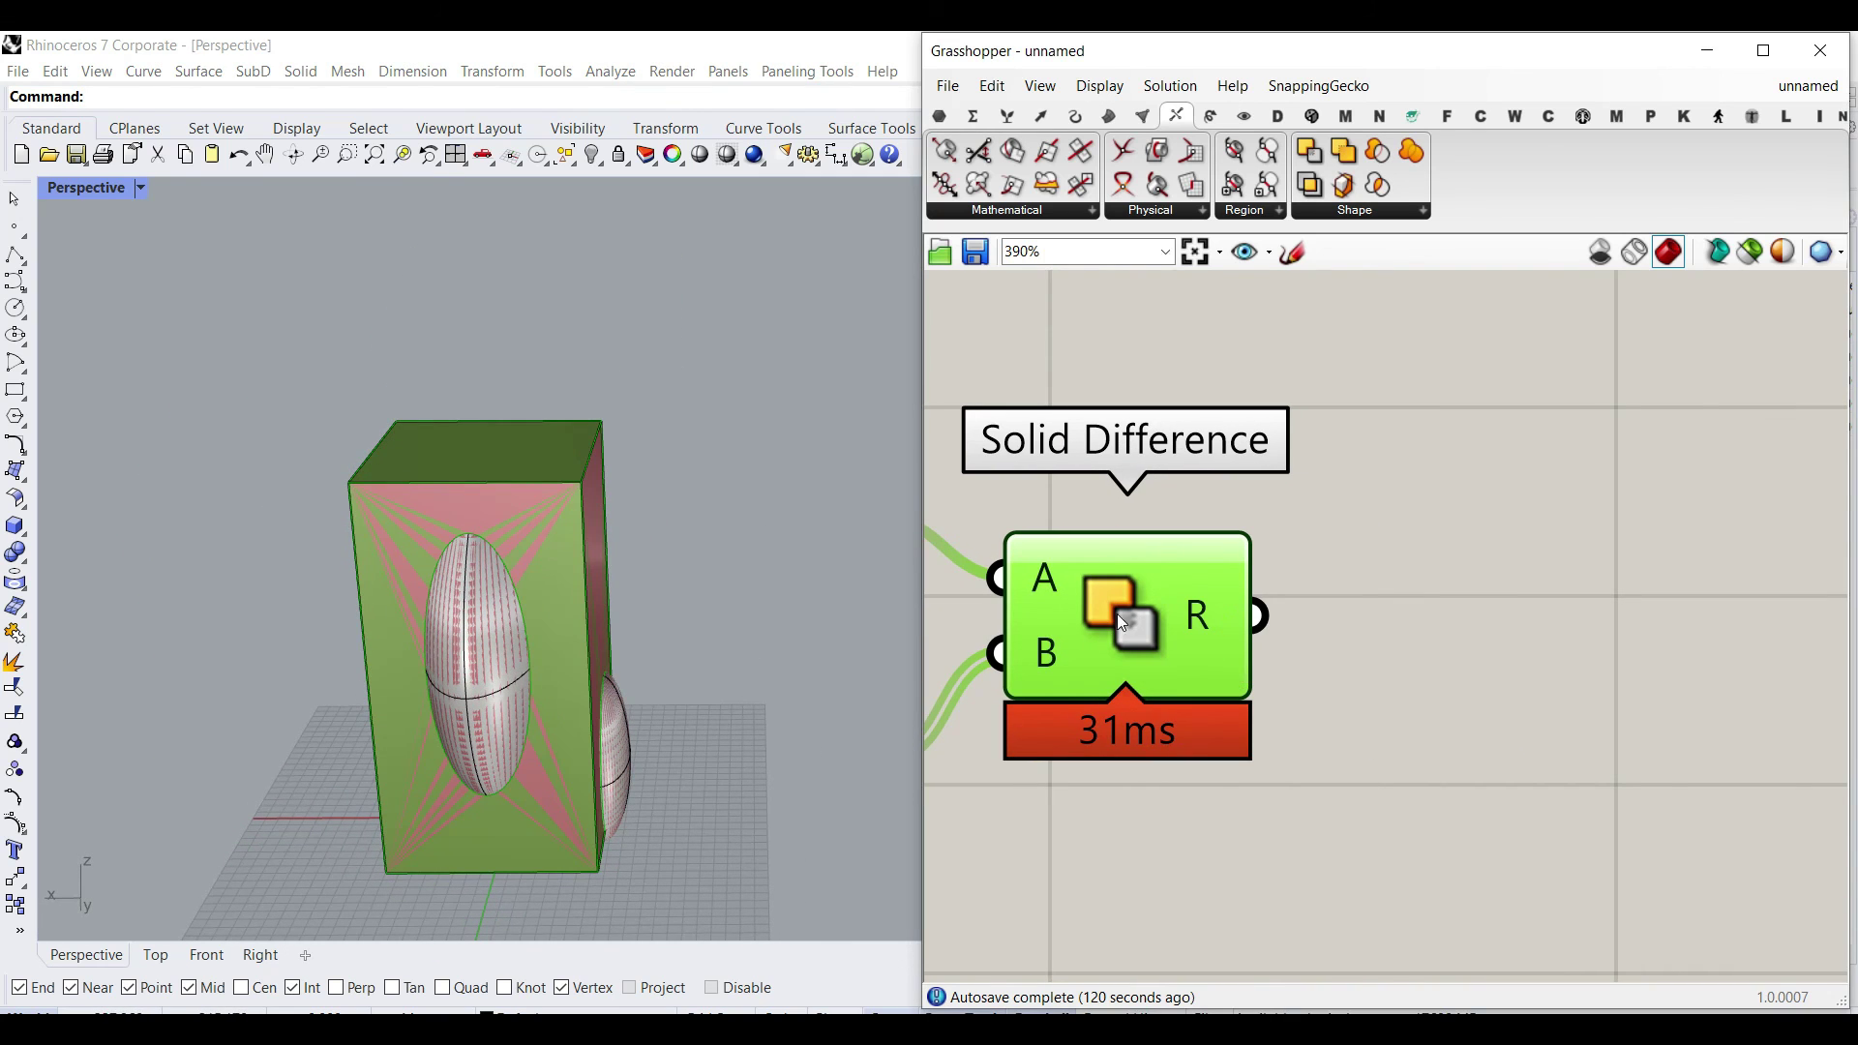
{"action": "right_click_drag", "start_coordinate": [1523, 714], "coordinate": [1431, 706]}
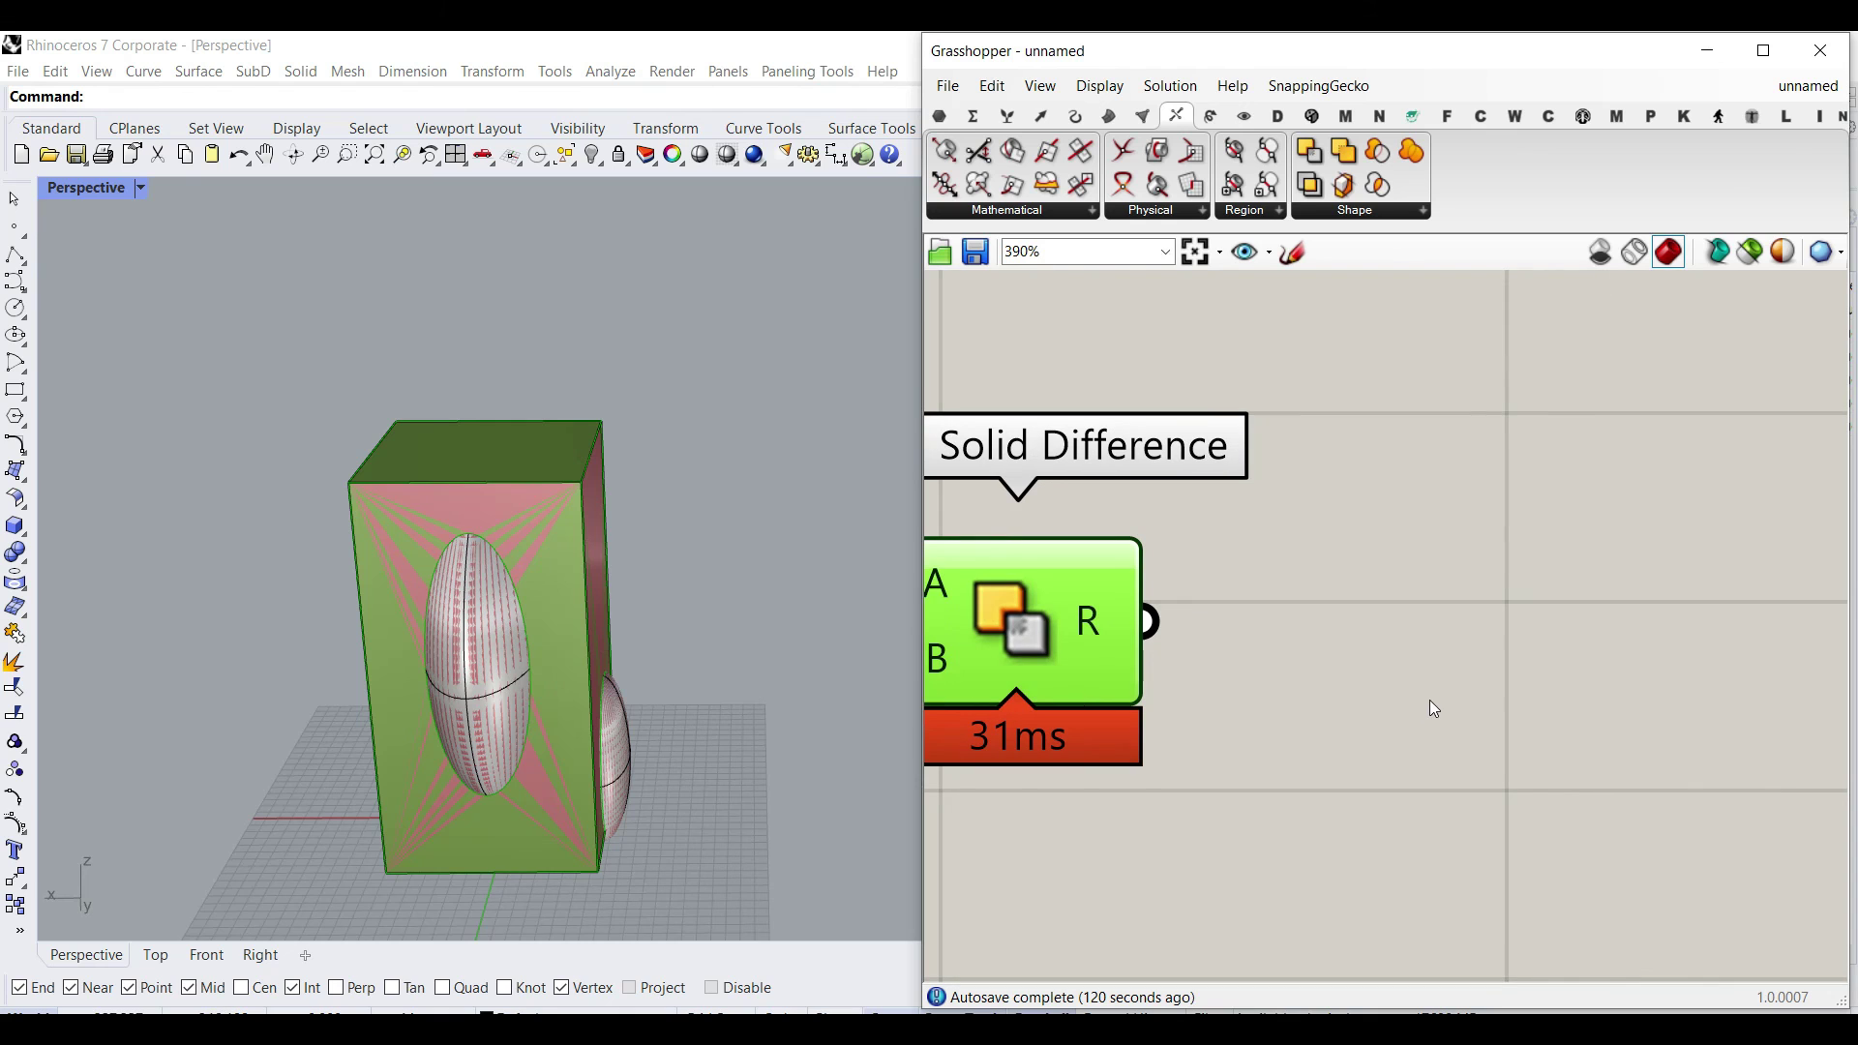